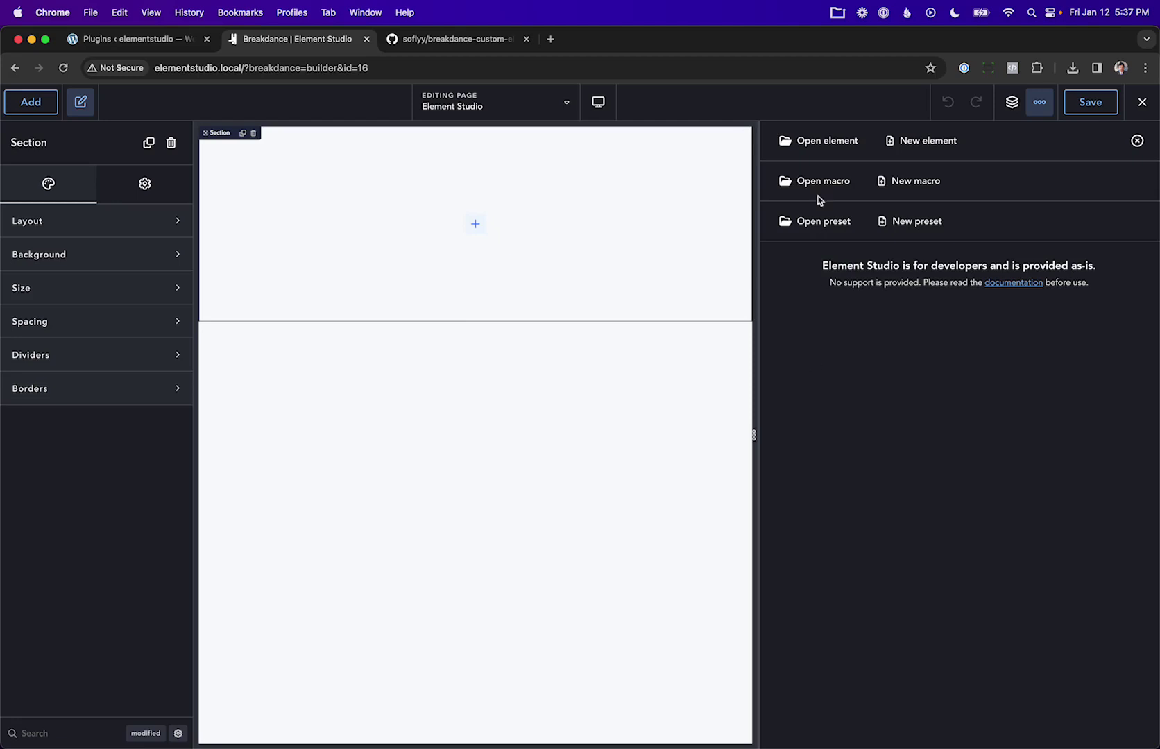
Step: Open the Adjacent Posts element in Element Studio, try to save it, and close the element
click(822, 146)
click(852, 240)
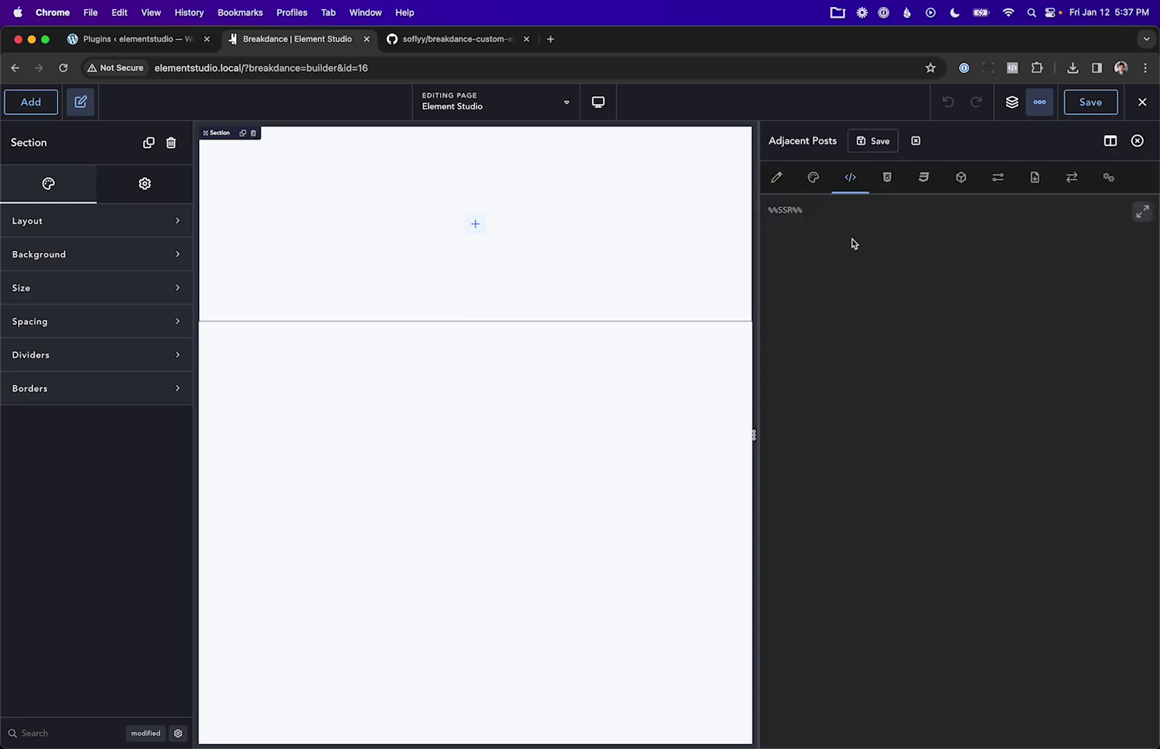
click(875, 142)
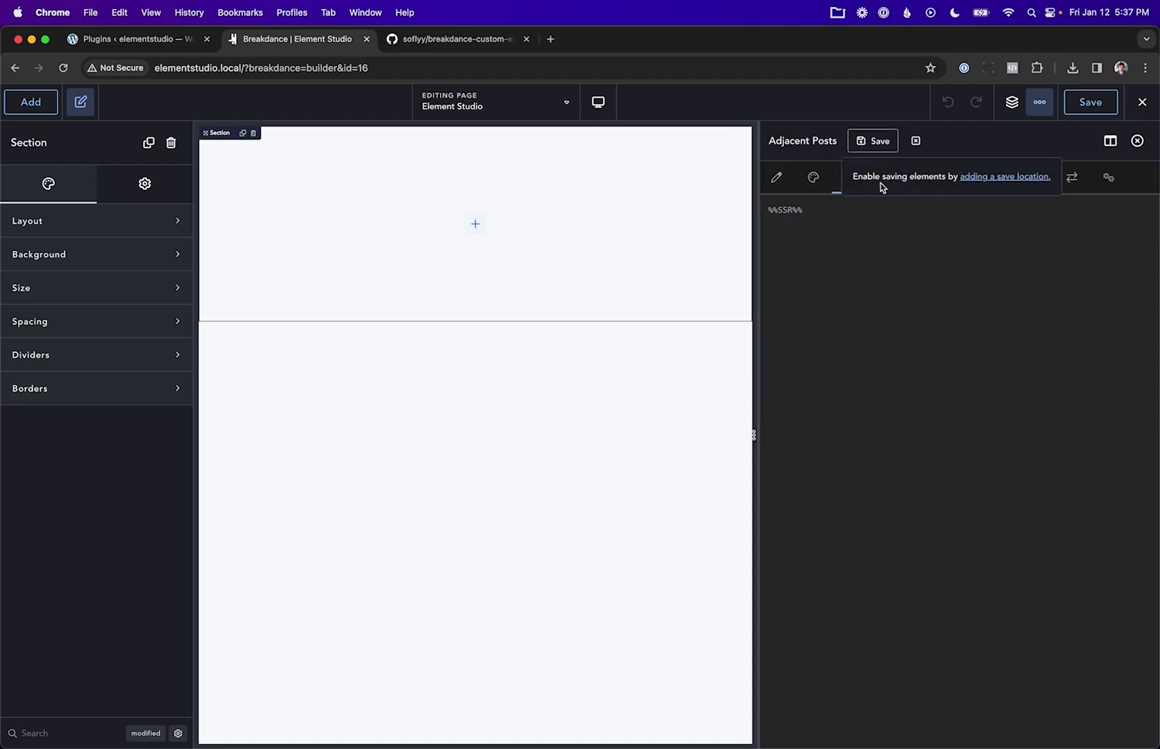
click(910, 141)
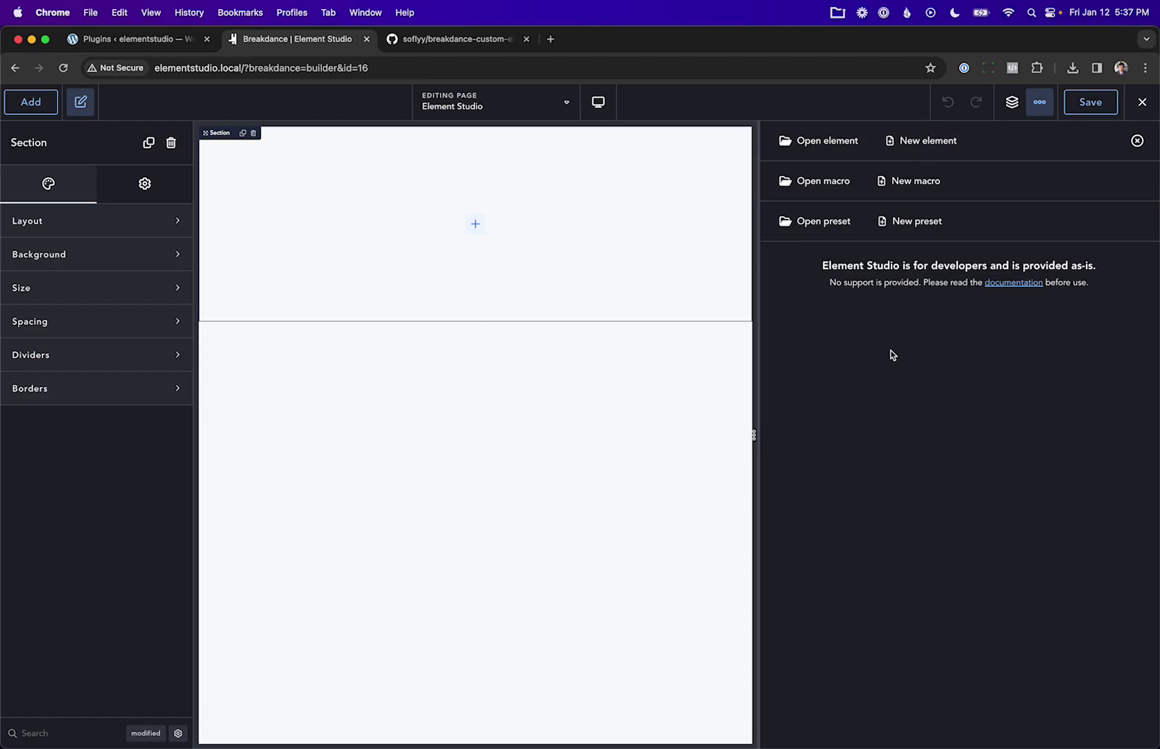
Step: Download the soflyy/breakdance-custom-elements repository from GitHub as a ZIP file
click(437, 40)
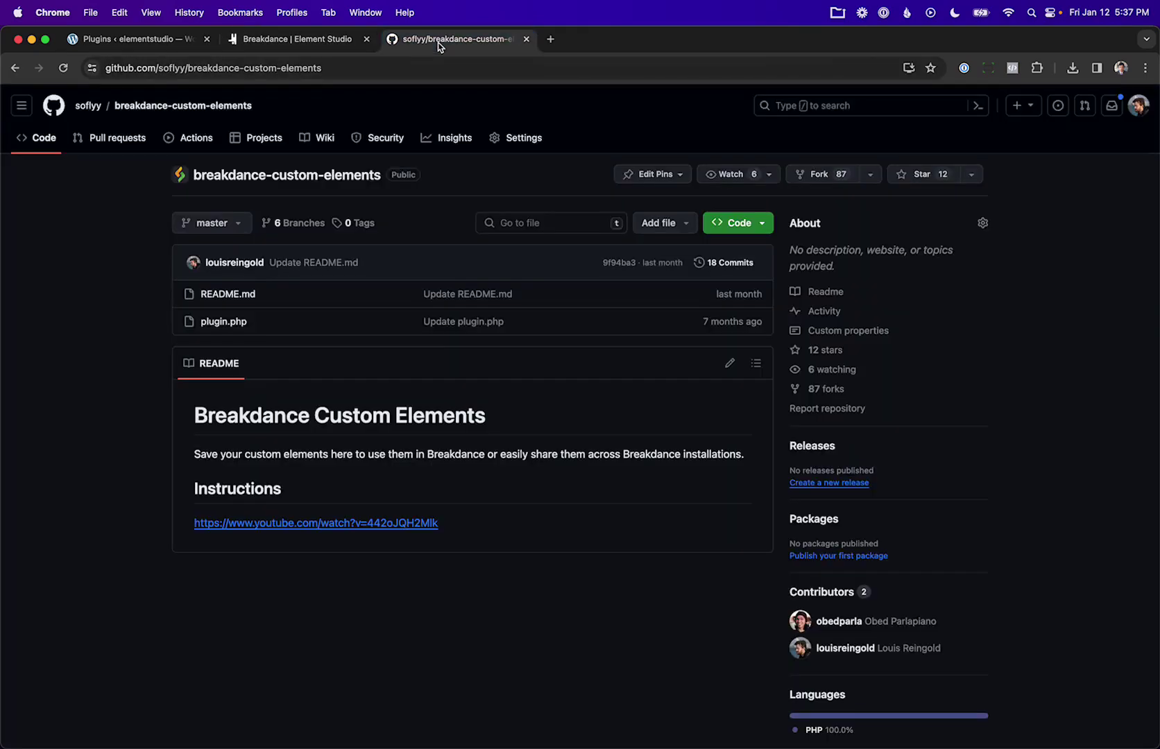
click(156, 68)
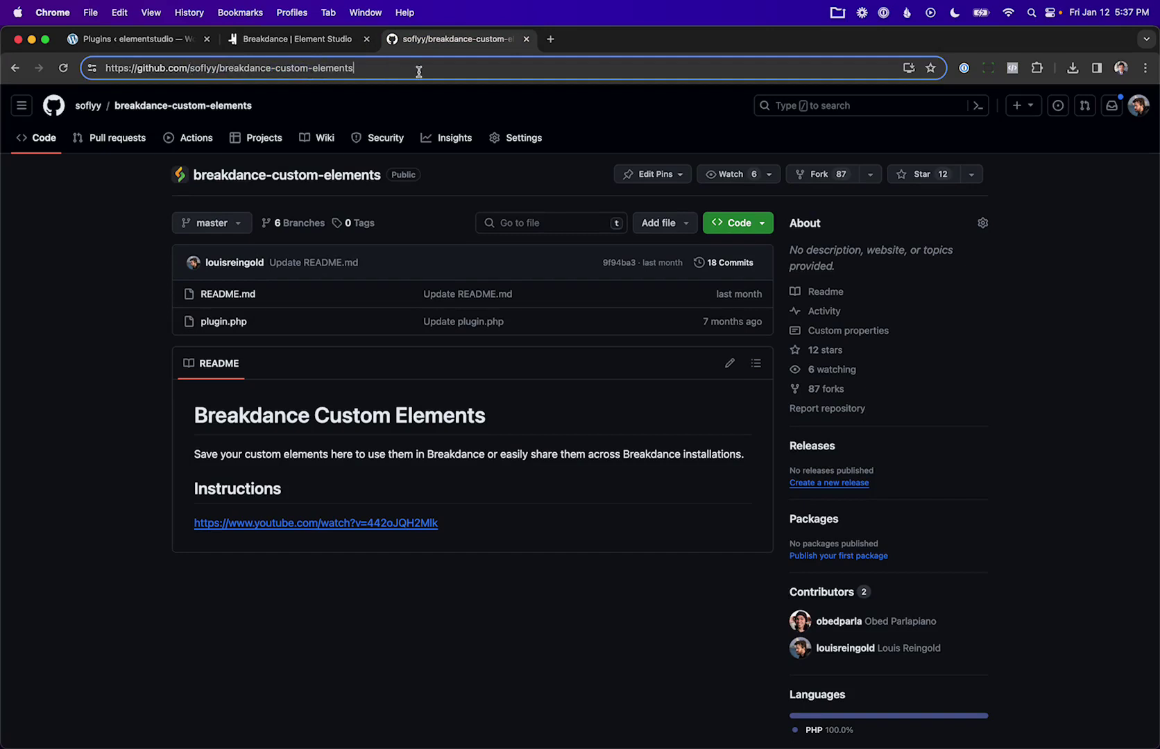
key(super+a)
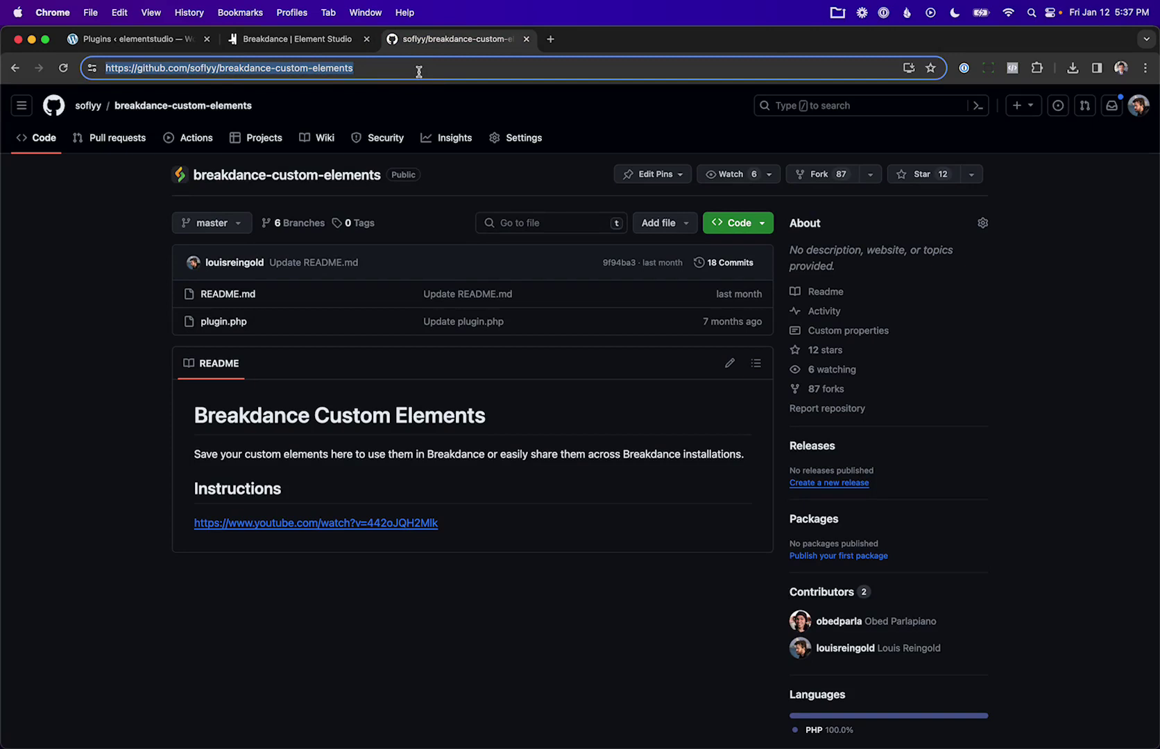
click(449, 65)
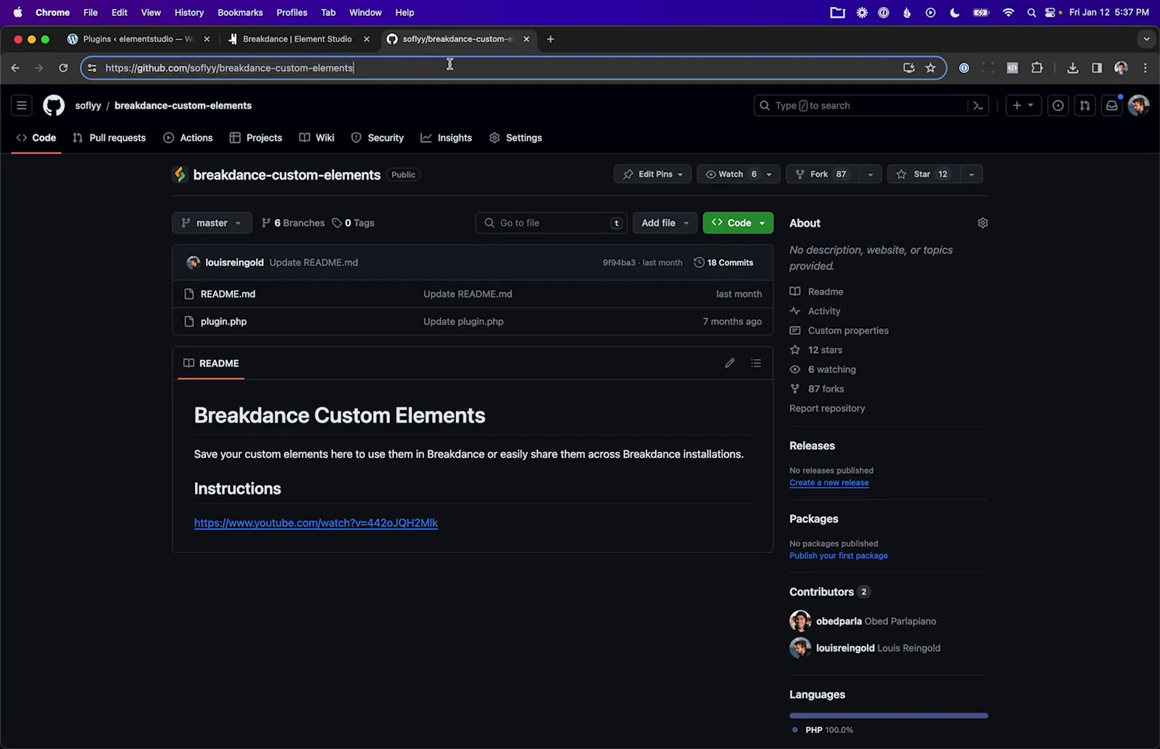
click(73, 472)
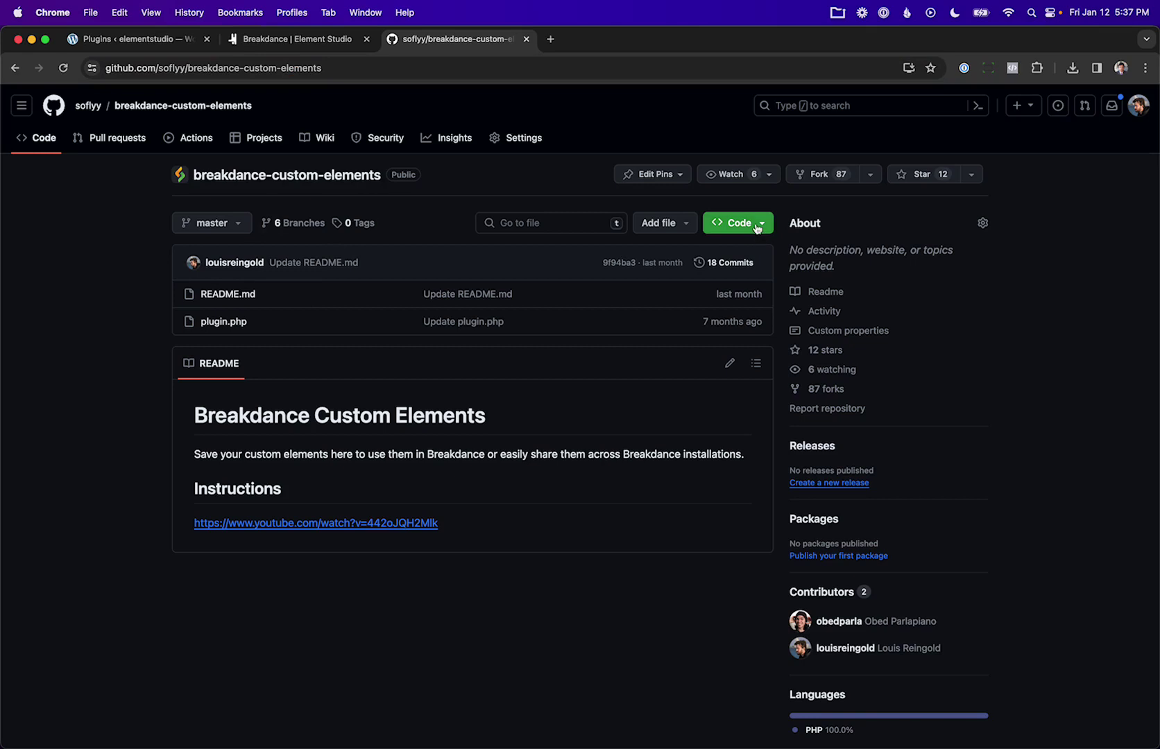
click(714, 222)
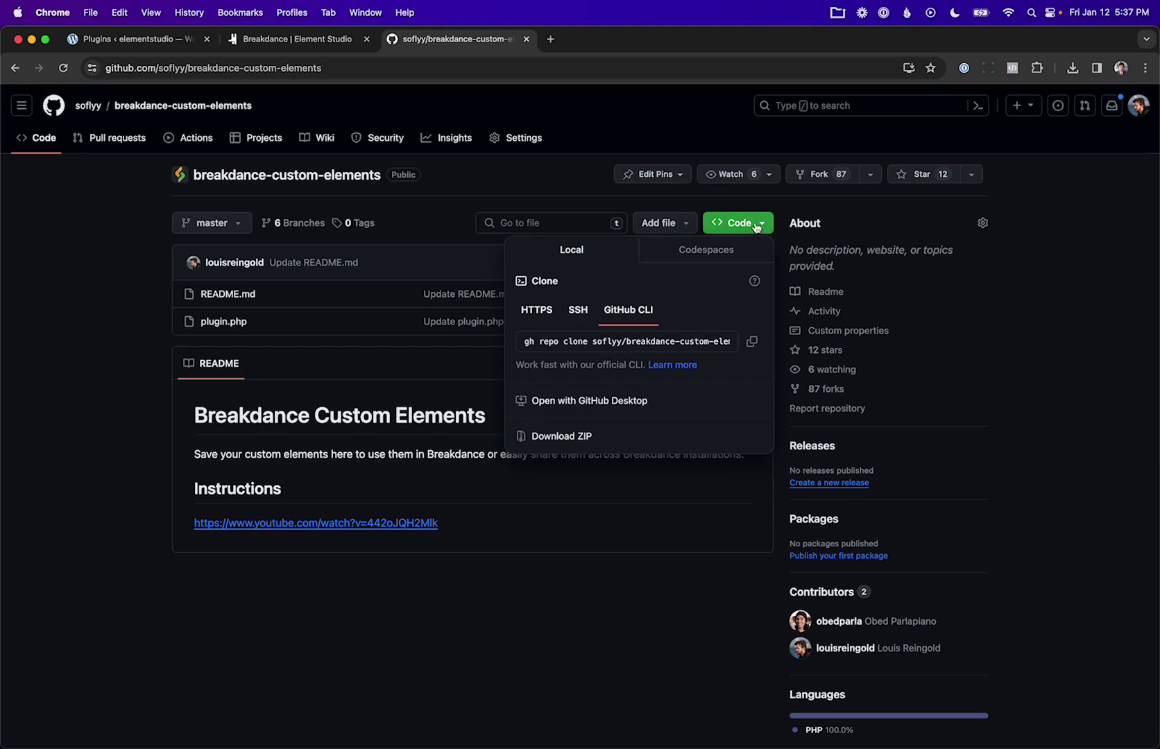
click(568, 437)
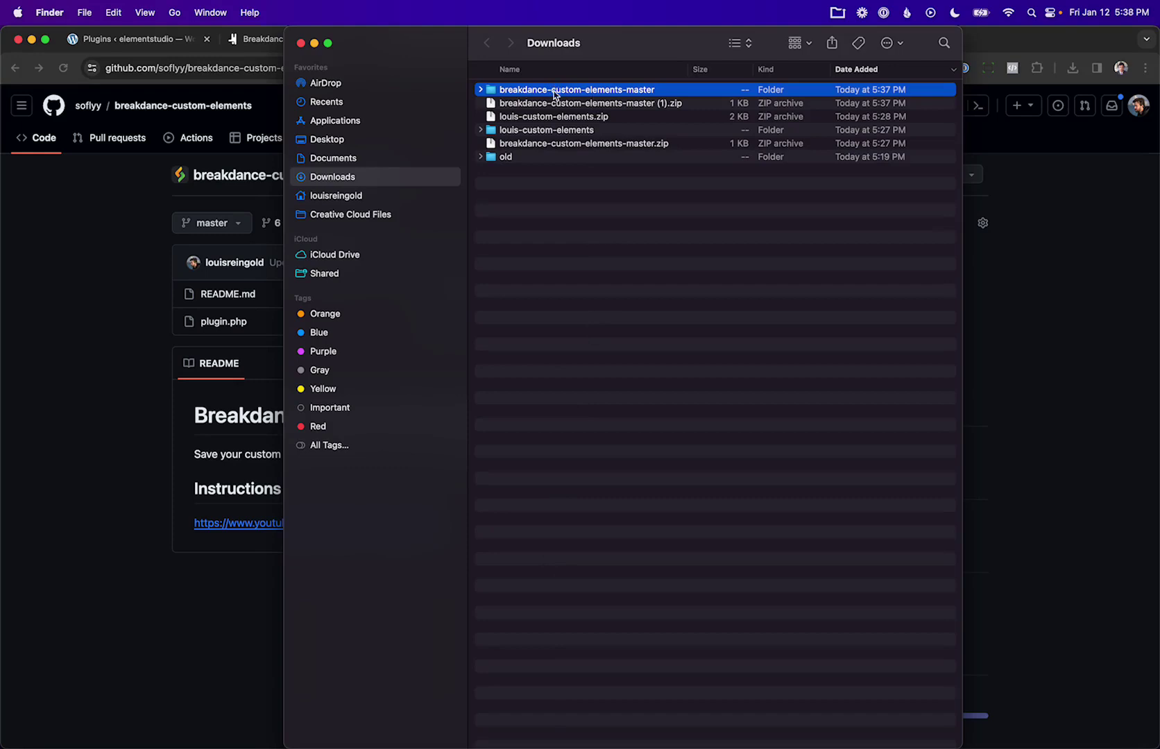
Step: Open plugin.php from the extracted breakdance-custom-elements-master folder in the Downloads folder for editing
click(545, 106)
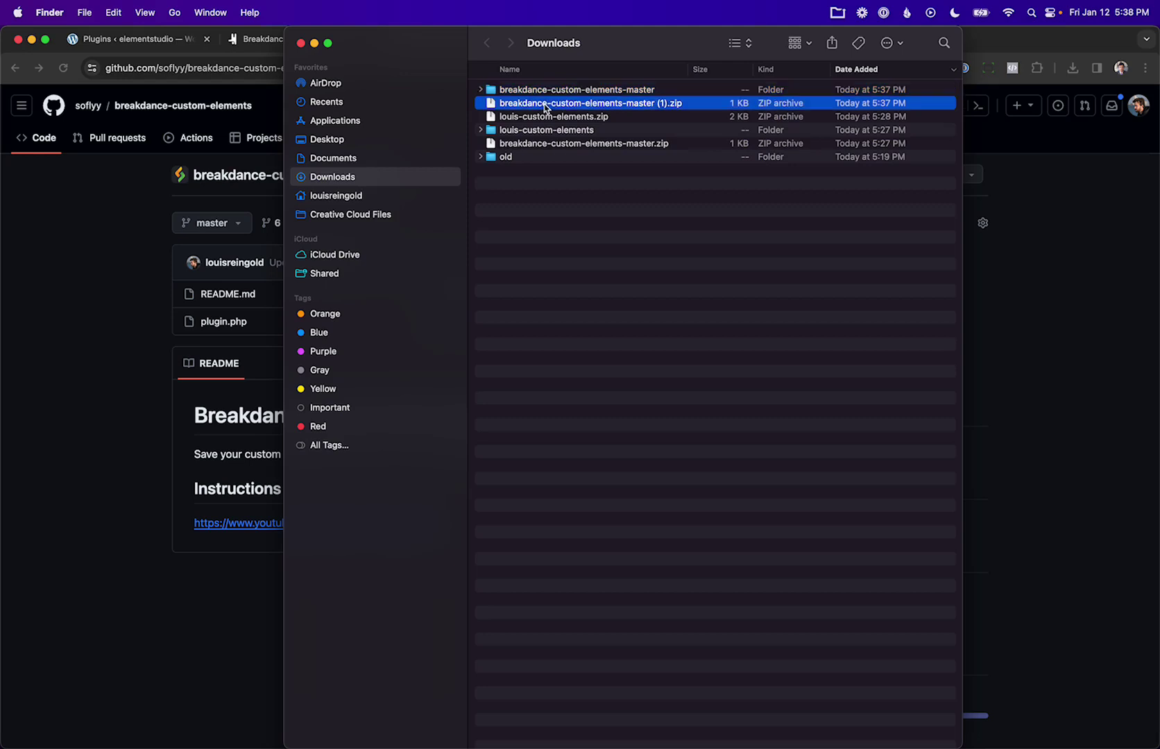
click(600, 91)
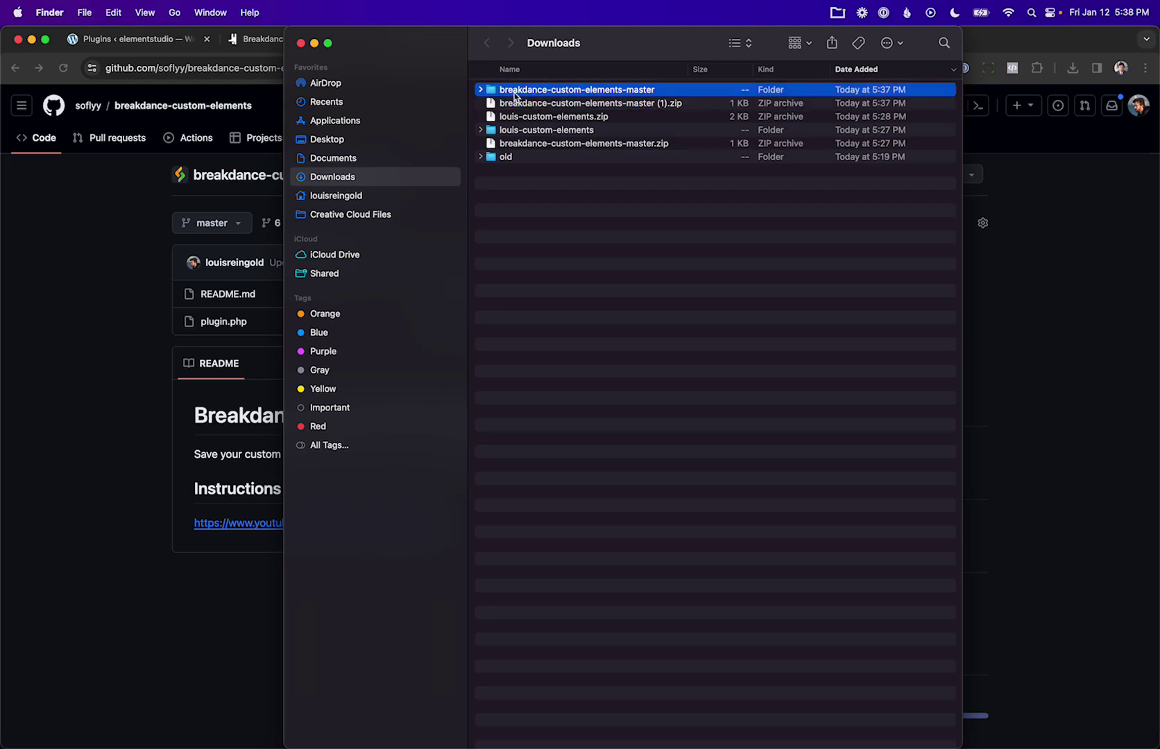
double_click(575, 93)
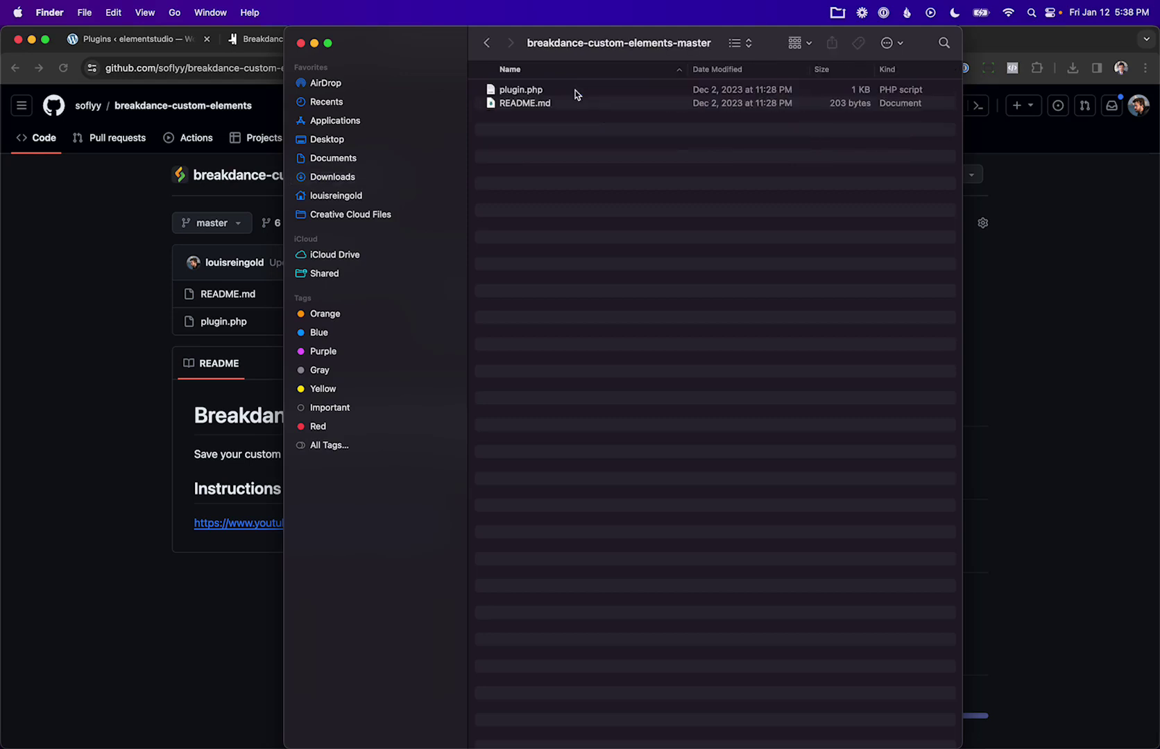
double_click(520, 90)
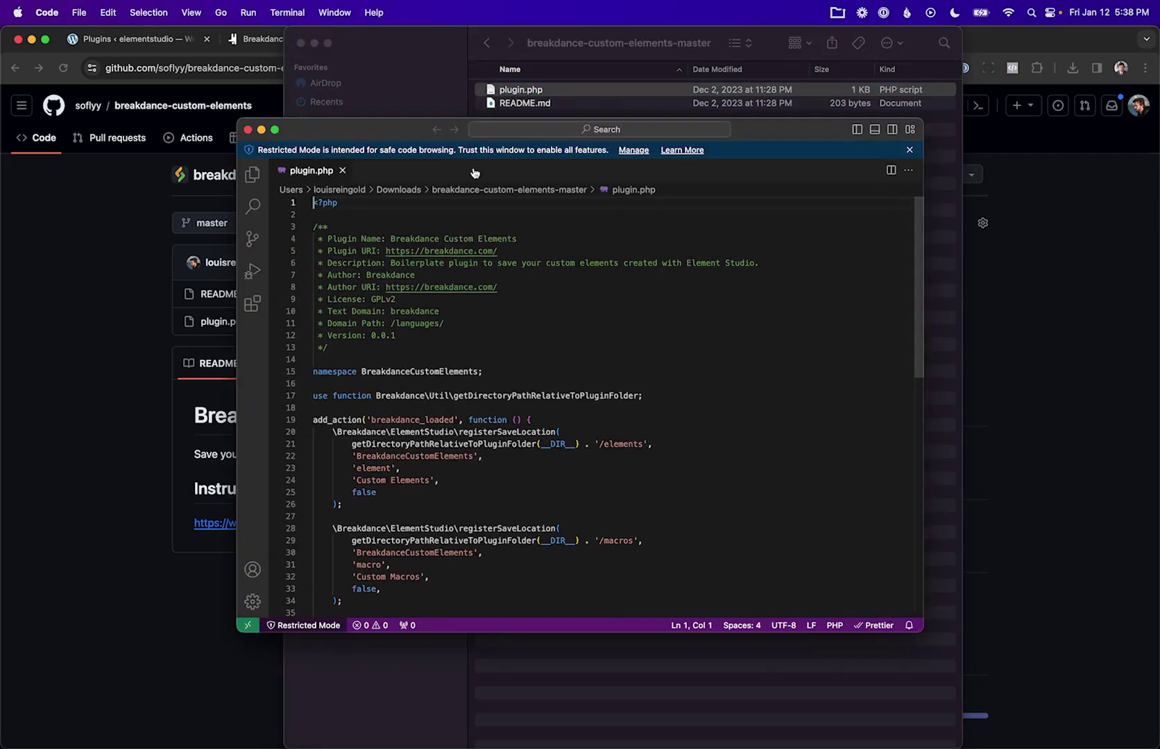
drag(391, 239, 518, 239)
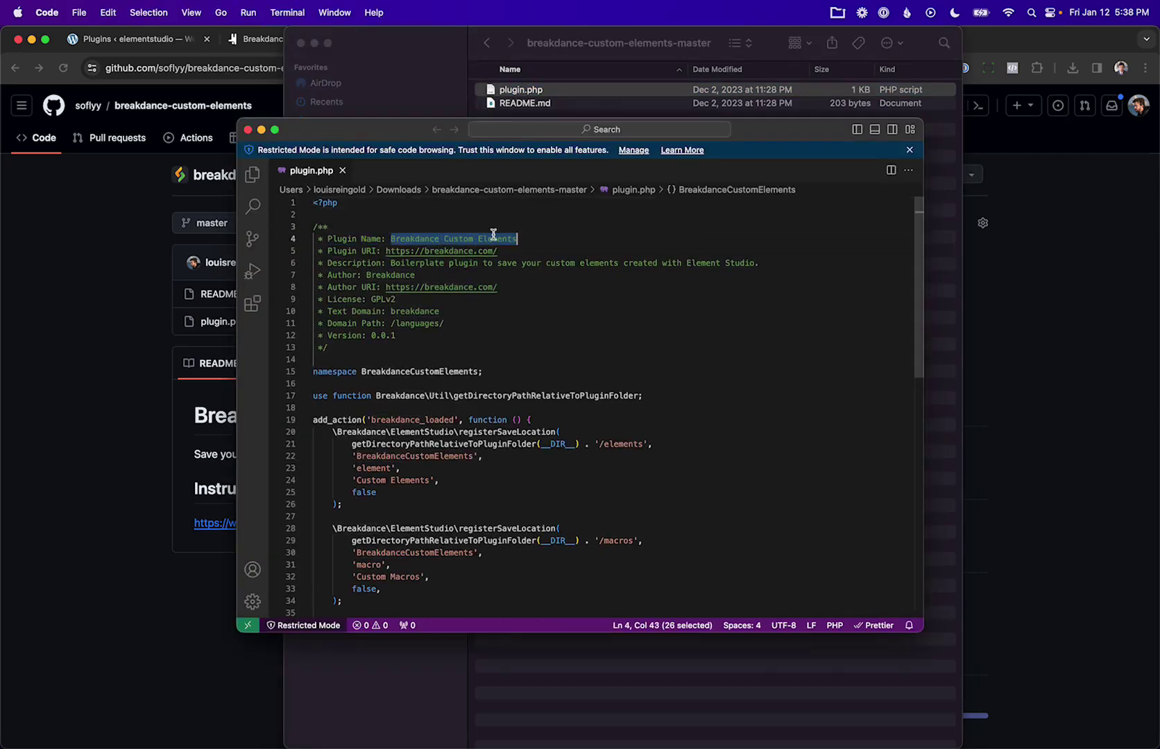
text(Louis Custom Elements)
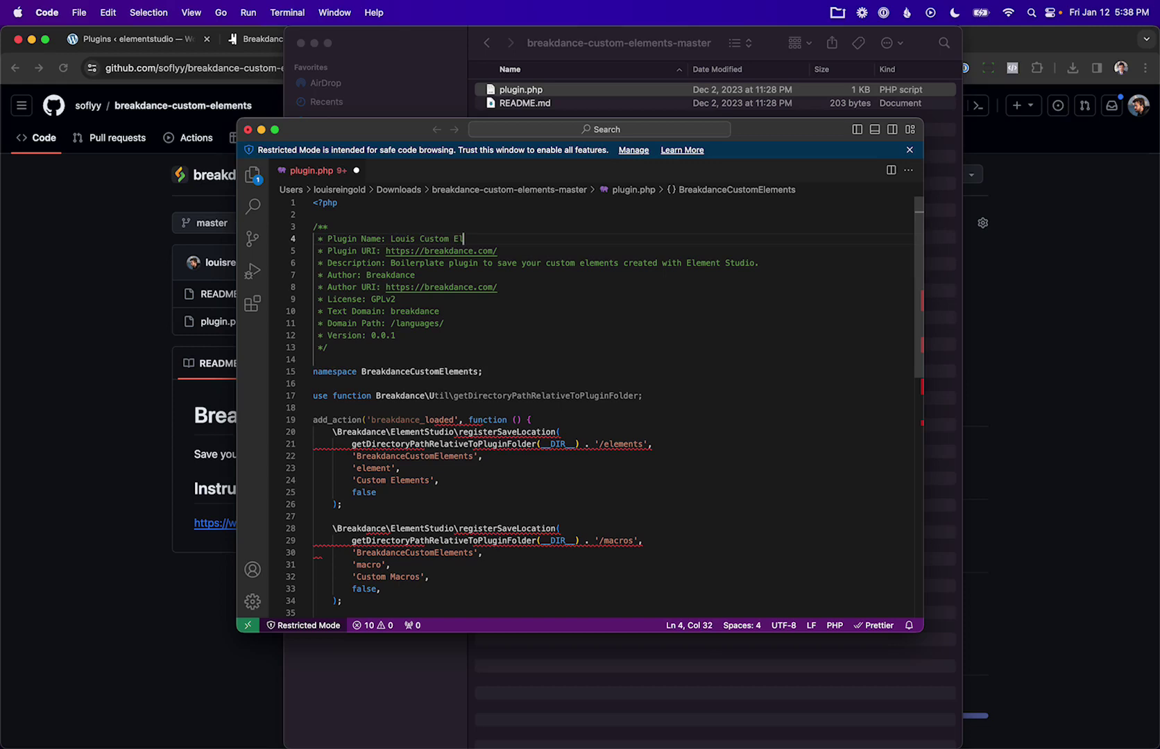
double_click(446, 250)
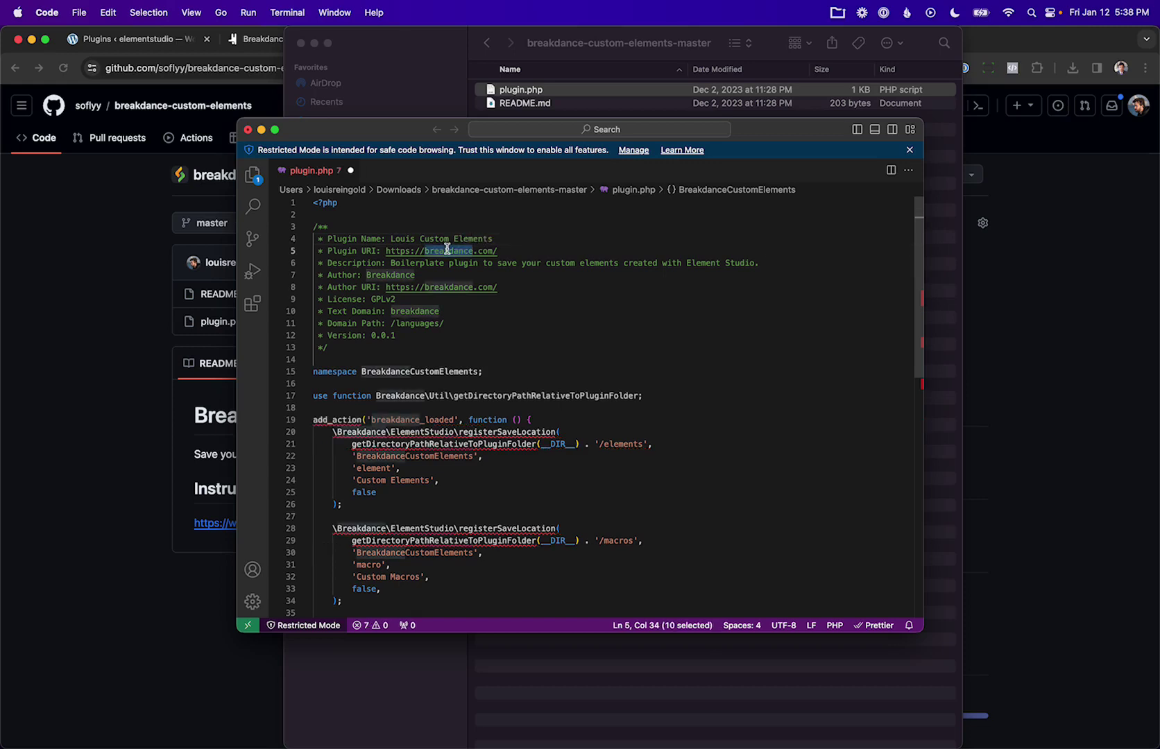
text(example)
drag(391, 263, 756, 263)
text(Example description)
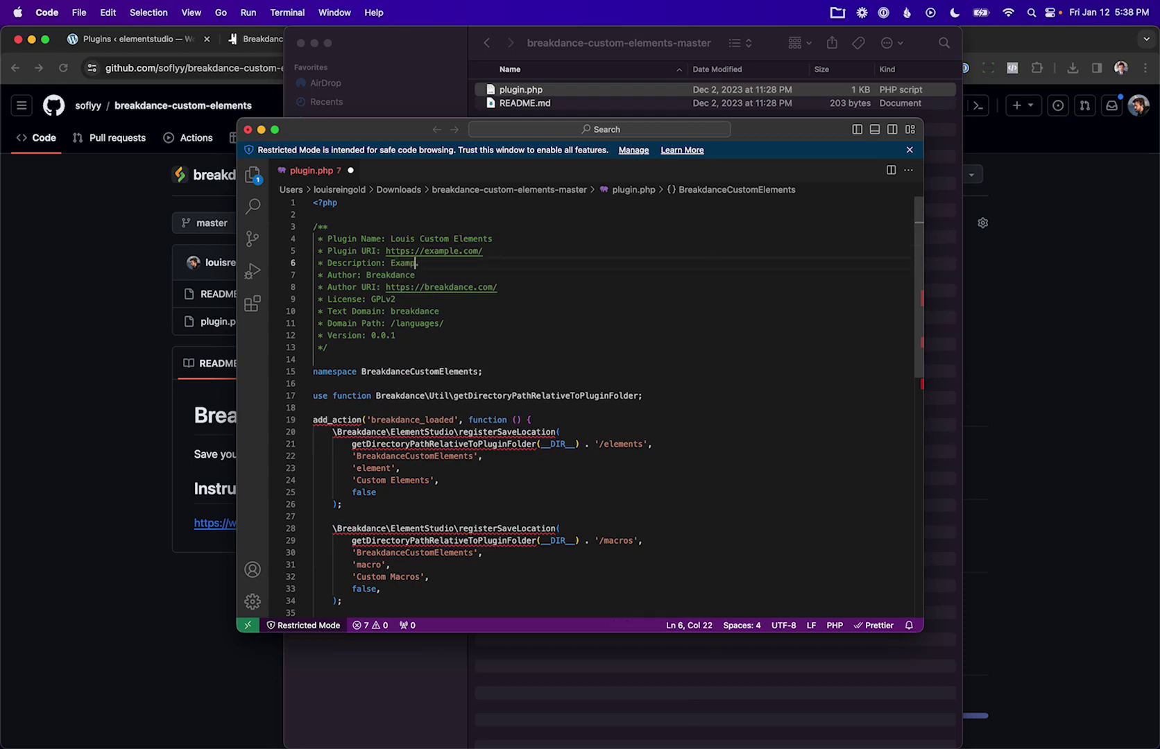
Step: Replace the header's author with the author's first name and the author URI with the author's own website
double_click(392, 275)
text(Louis)
click(433, 287)
double_click(432, 286)
text(louisreingold)
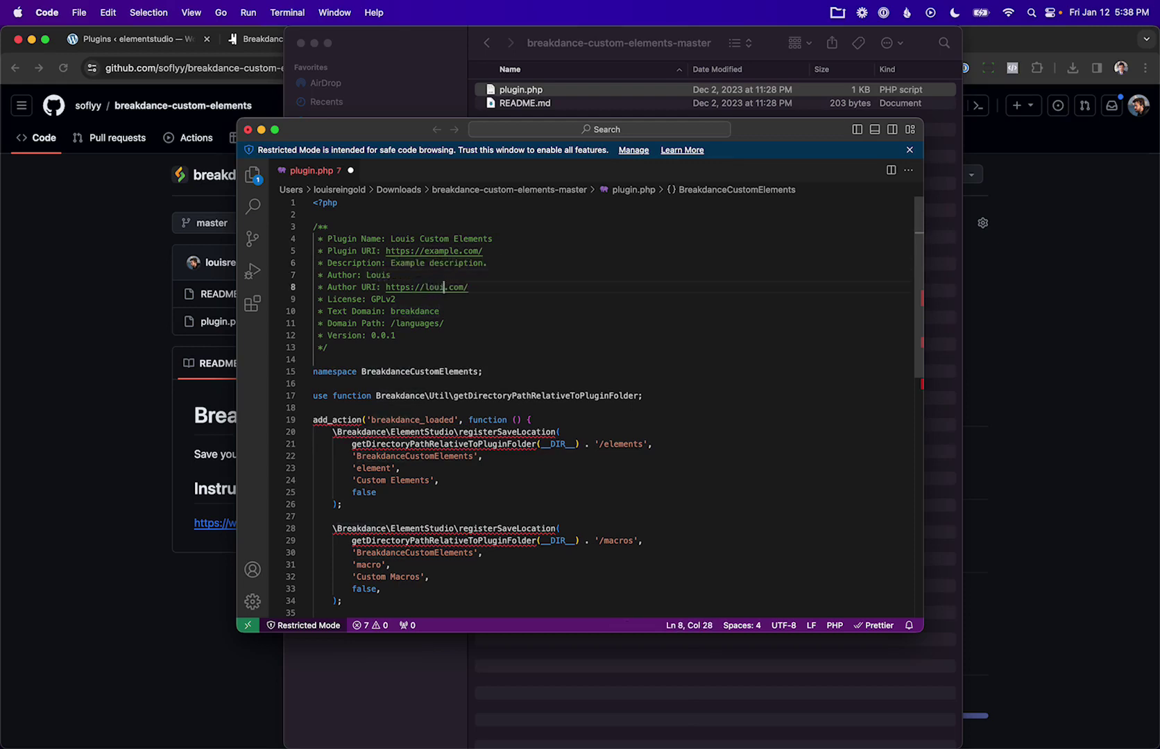
double_click(401, 287)
Step: Examine the plugin header, the namespace declaration and the label of the elements save location
drag(514, 286, 315, 359)
click(315, 227)
click(414, 345)
scroll(413, 345, down, 1)
scroll(414, 345, up, 1)
double_click(414, 372)
click(443, 351)
scroll(446, 375, down, 2)
double_click(408, 301)
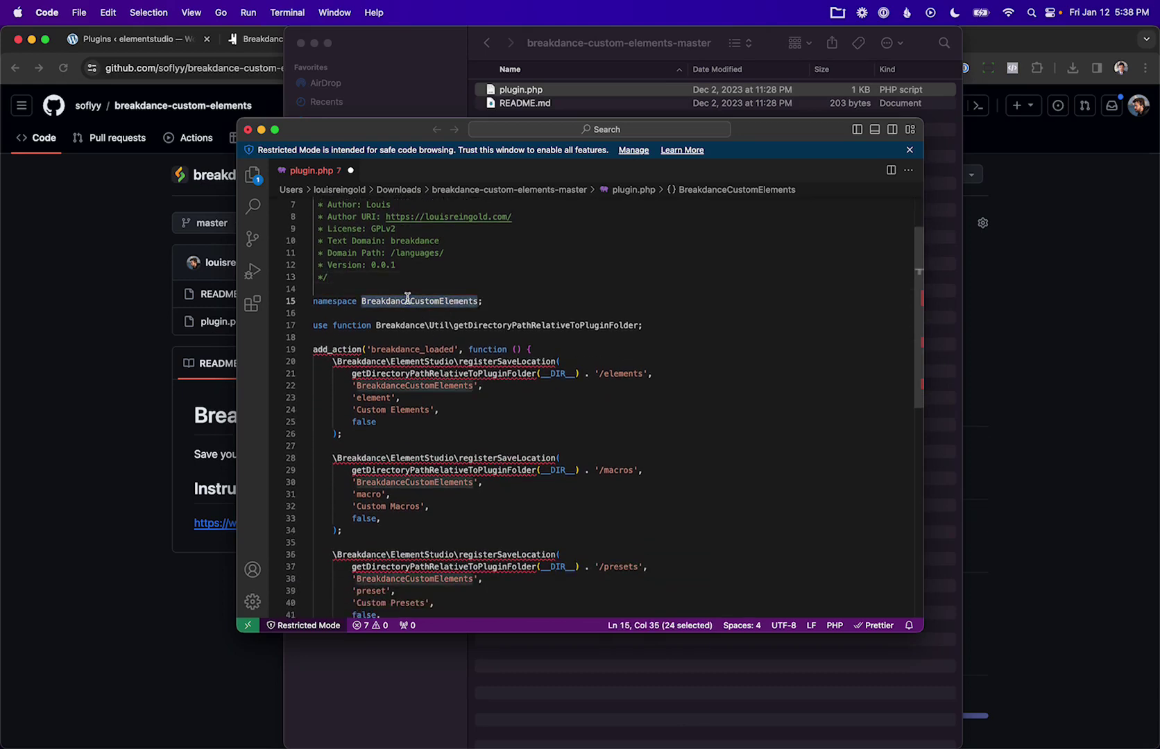
drag(357, 409, 430, 409)
double_click(405, 410)
key(ctrl+shift+super+Right)
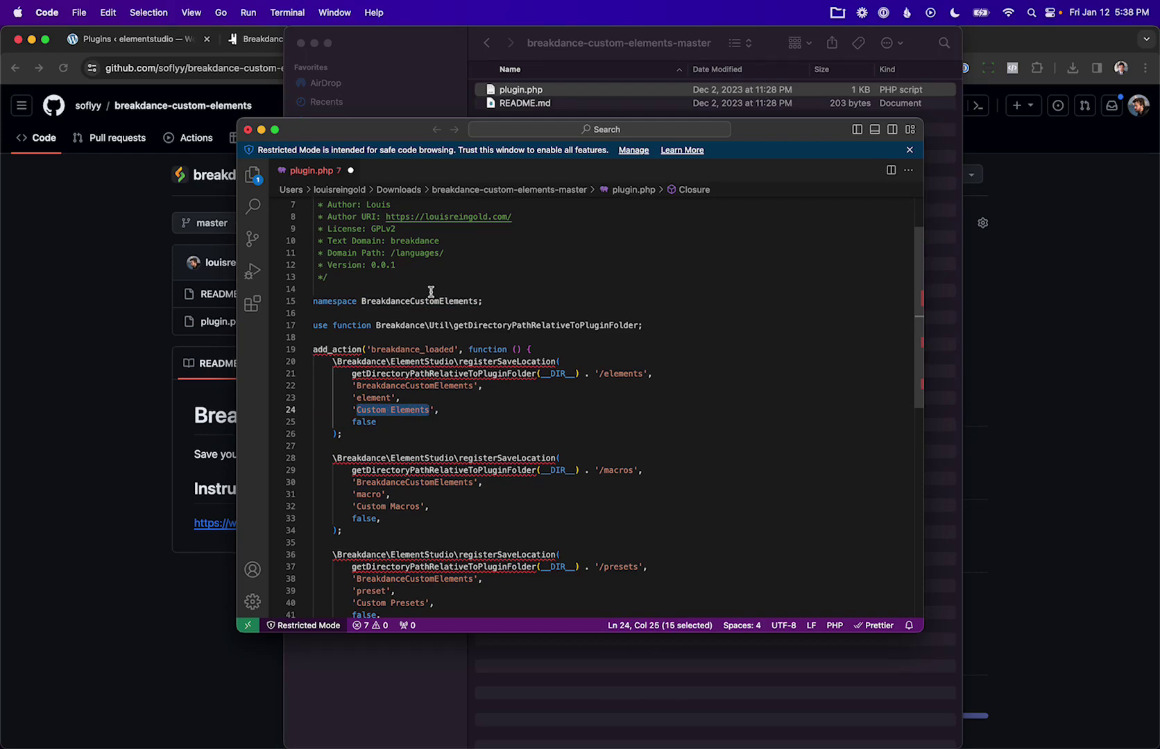
drag(430, 409, 378, 408)
click(410, 311)
Step: Change the plugin's namespace declaration to LouisCustomElements
double_click(409, 301)
text(LouisCustomElemen)
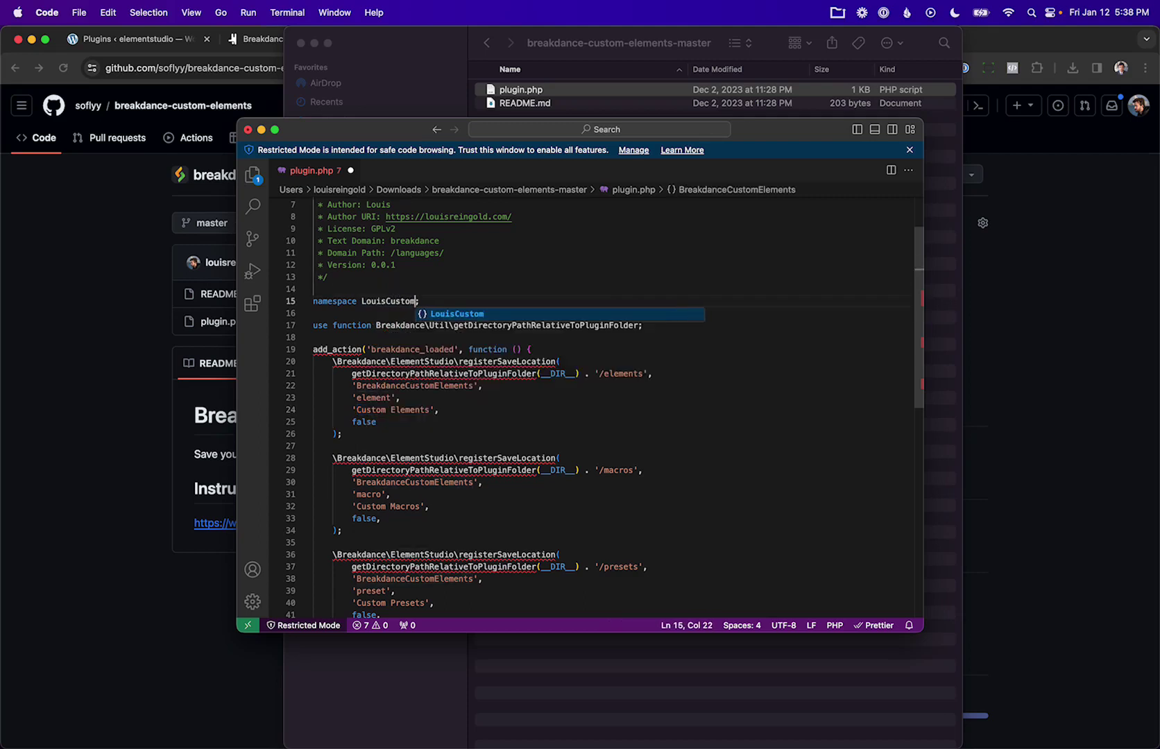
text(ts)
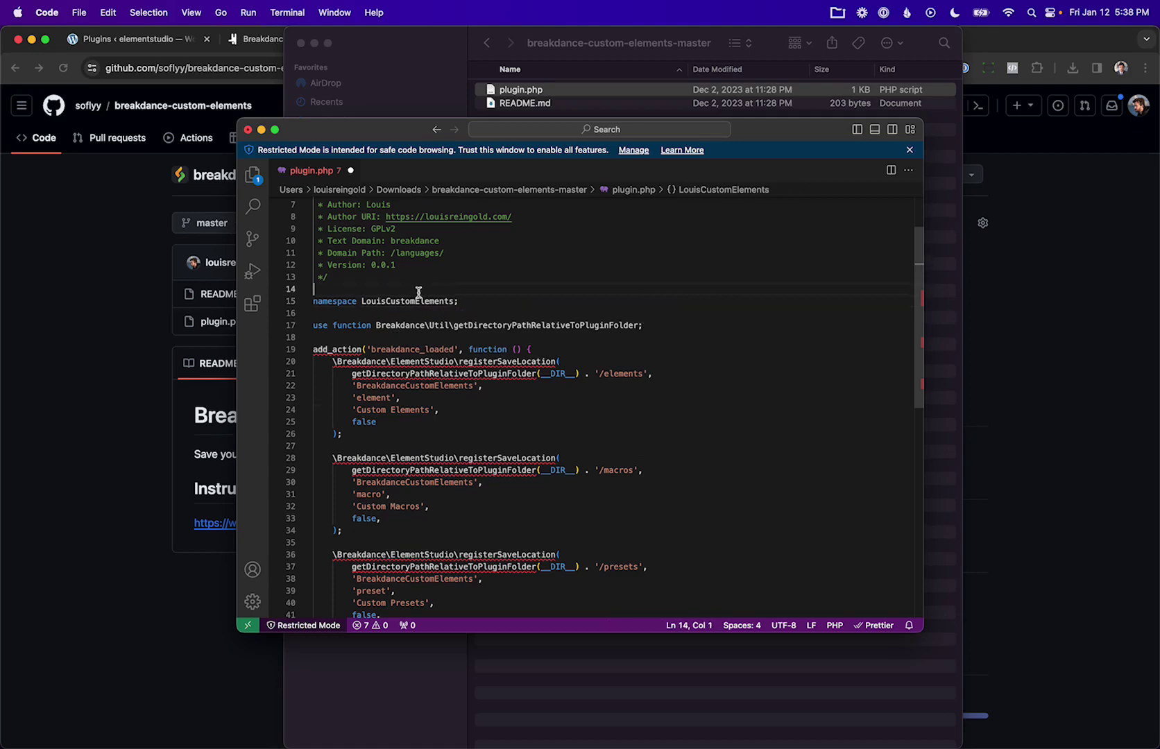
Step: Set the elements save location's namespace to LouisCustomElements and its label to "Louis Elements"
double_click(416, 301)
key(super+c)
double_click(400, 386)
key(super+v)
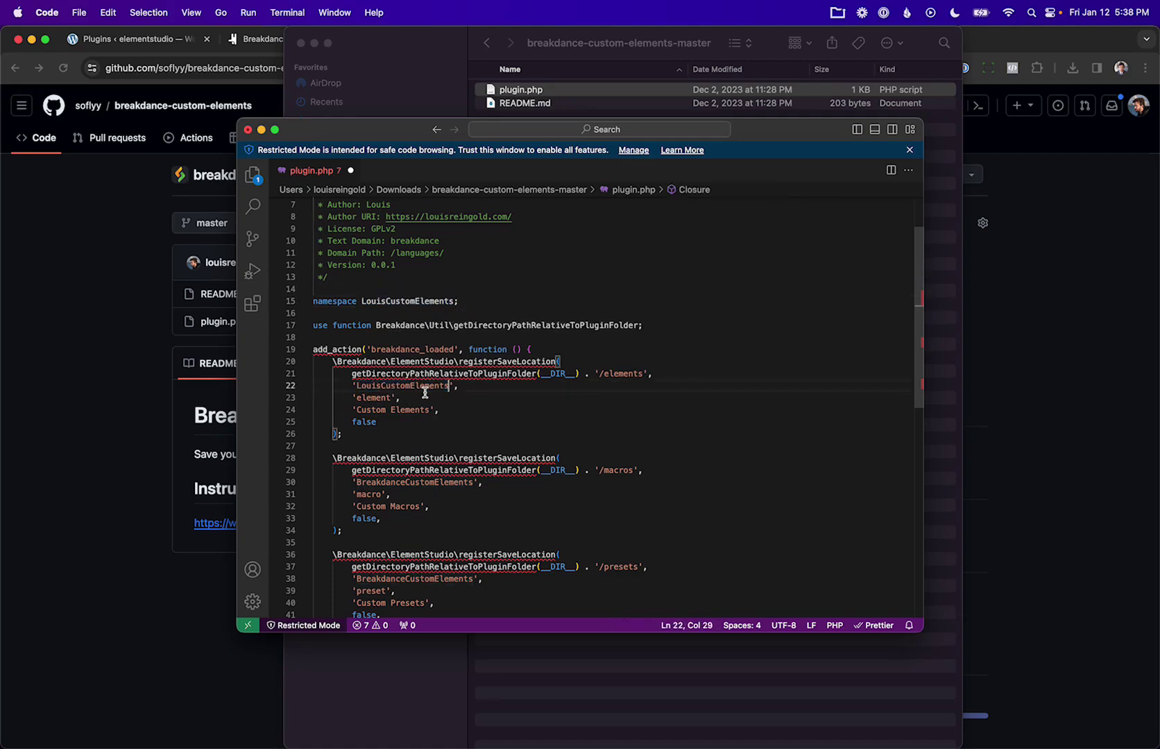
drag(429, 410, 356, 409)
text(Louis Elements)
key(Up)
Step: Replace the namespace in the macros and presets save locations with LouisCustomElements
scroll(438, 402, down, 3)
scroll(438, 402, down, 1)
double_click(403, 383)
click(435, 463)
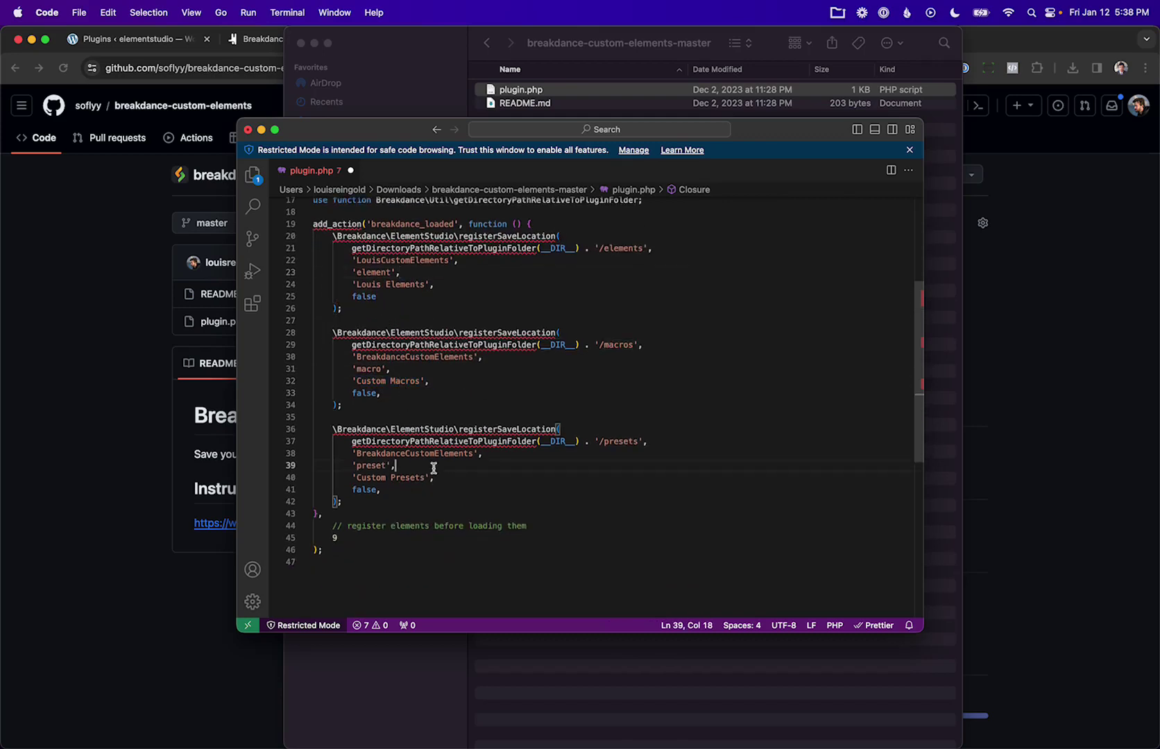
double_click(408, 261)
key(super+c)
double_click(425, 357)
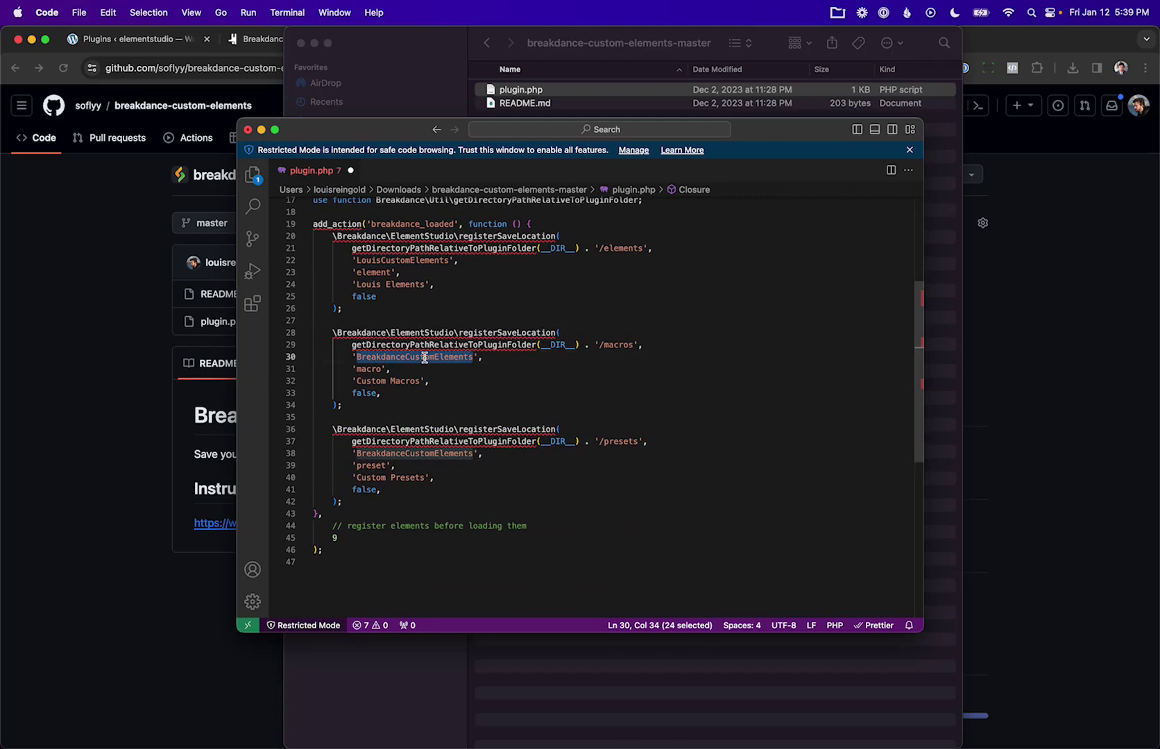
key(super+v)
double_click(407, 454)
key(super+v)
Step: Rename the labels of the macros and presets save locations to "Louis Custom Macros" and "Louis Custom Presets"
click(418, 405)
click(357, 381)
text(Louis)
click(358, 477)
text(Louis)
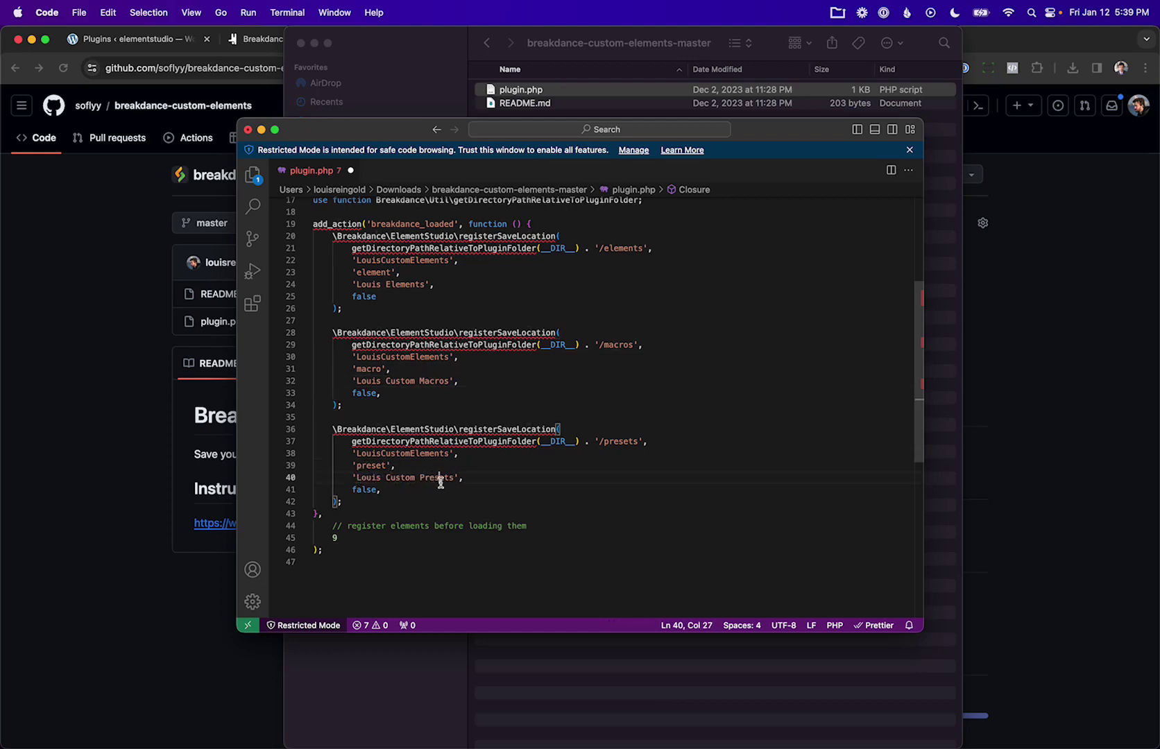
Step: Review the namespace and label of all three save locations against the namespace declaration
double_click(425, 453)
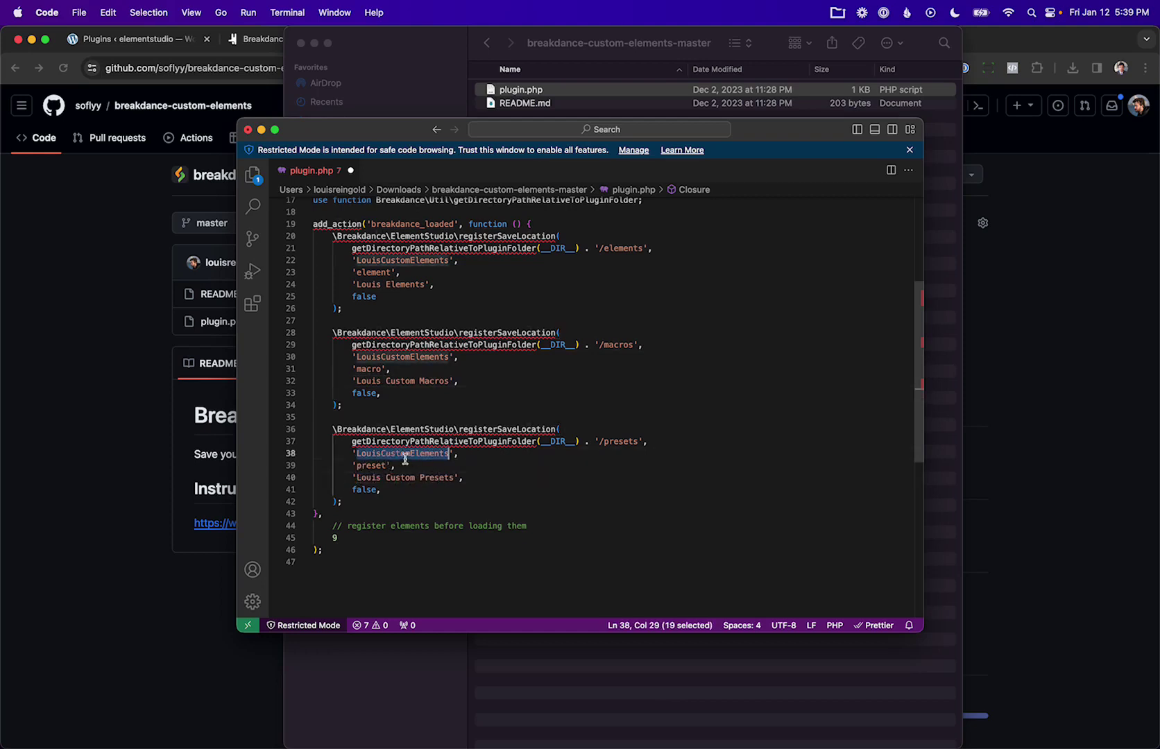
scroll(409, 437, up, 3)
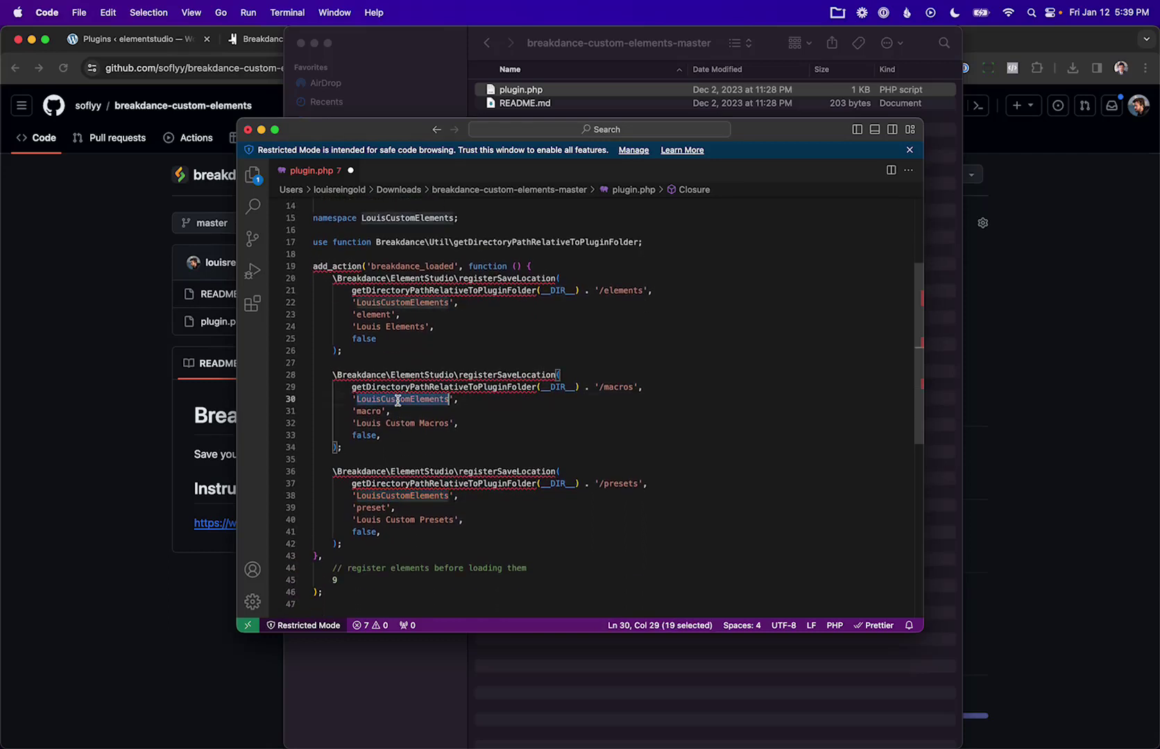
click(398, 224)
double_click(410, 302)
click(418, 399)
click(423, 496)
click(440, 496)
drag(425, 326, 357, 326)
click(433, 423)
drag(449, 424, 356, 424)
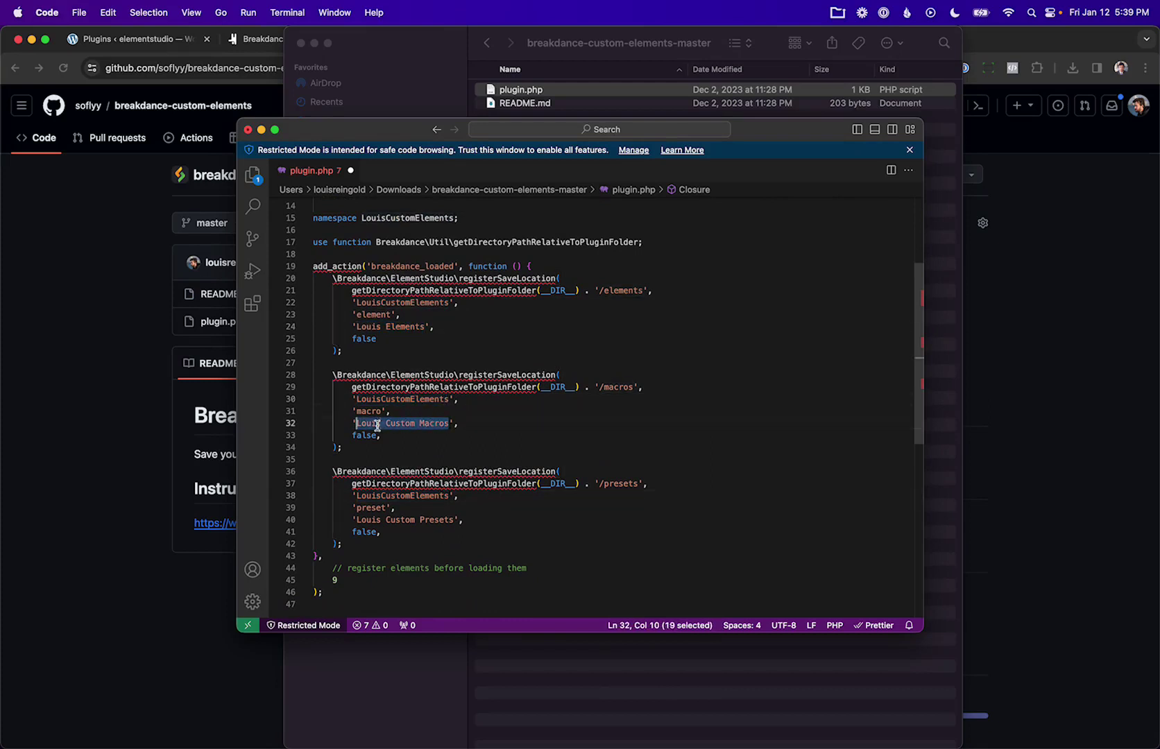
drag(454, 520, 356, 520)
click(455, 520)
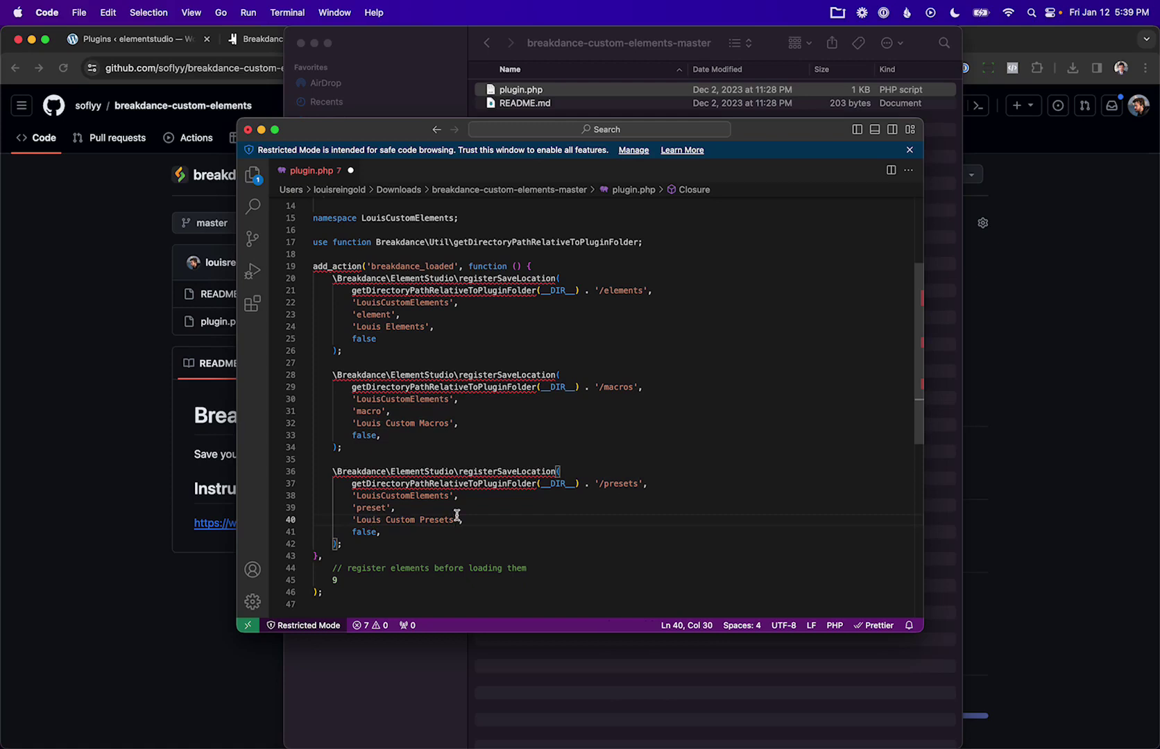
Step: Save the edited plugin.php and close it
scroll(457, 517, up, 5)
click(461, 333)
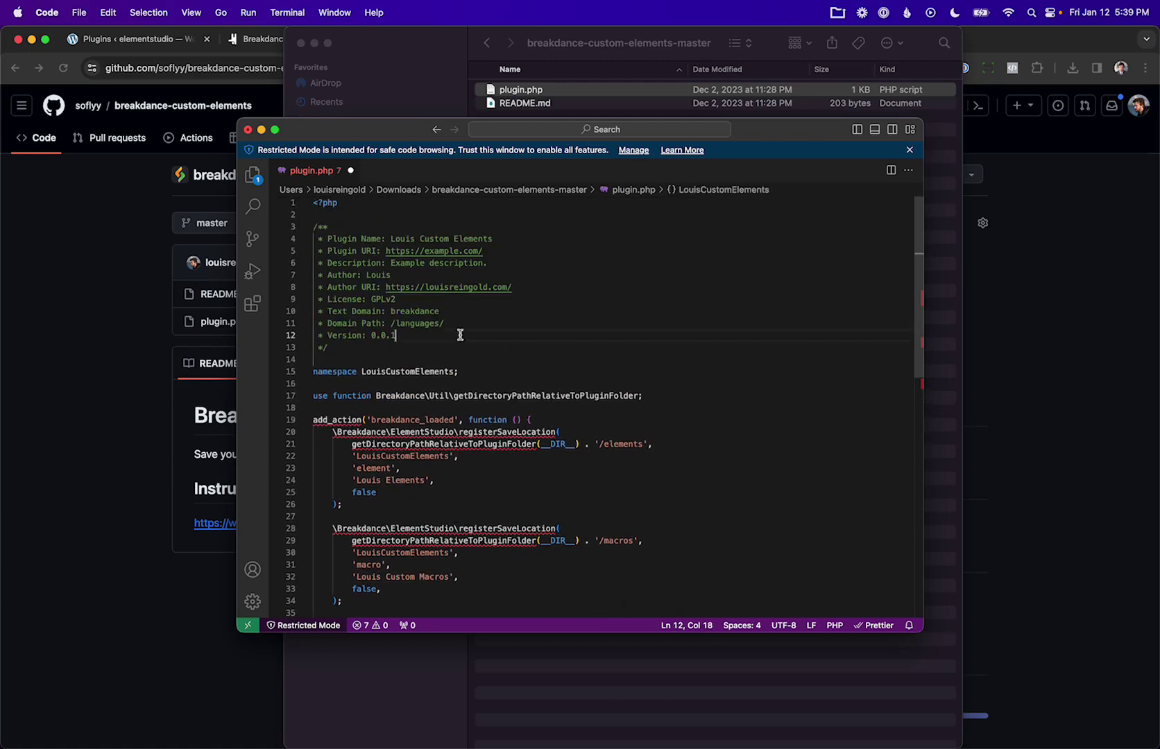
key(super+s)
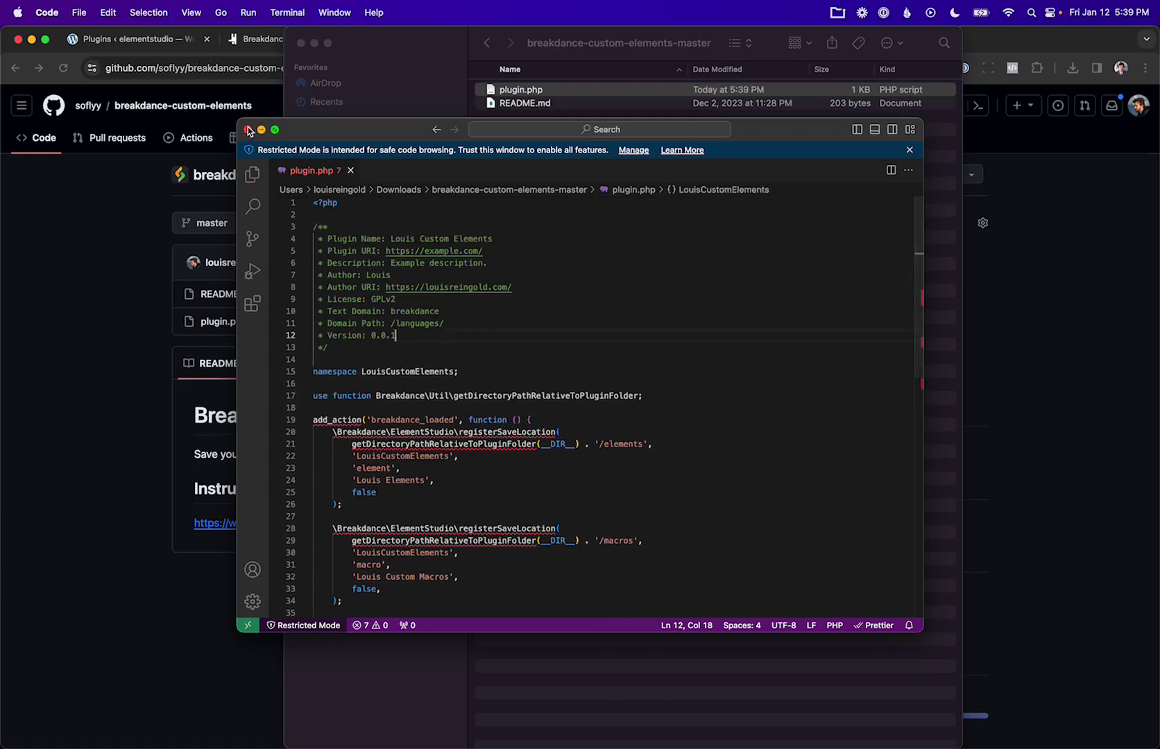
key(super+w)
Step: Rename the breakdance-custom-elements-master folder in Downloads as louis-custom-elements-plugin and compress it into a zip archive
click(487, 43)
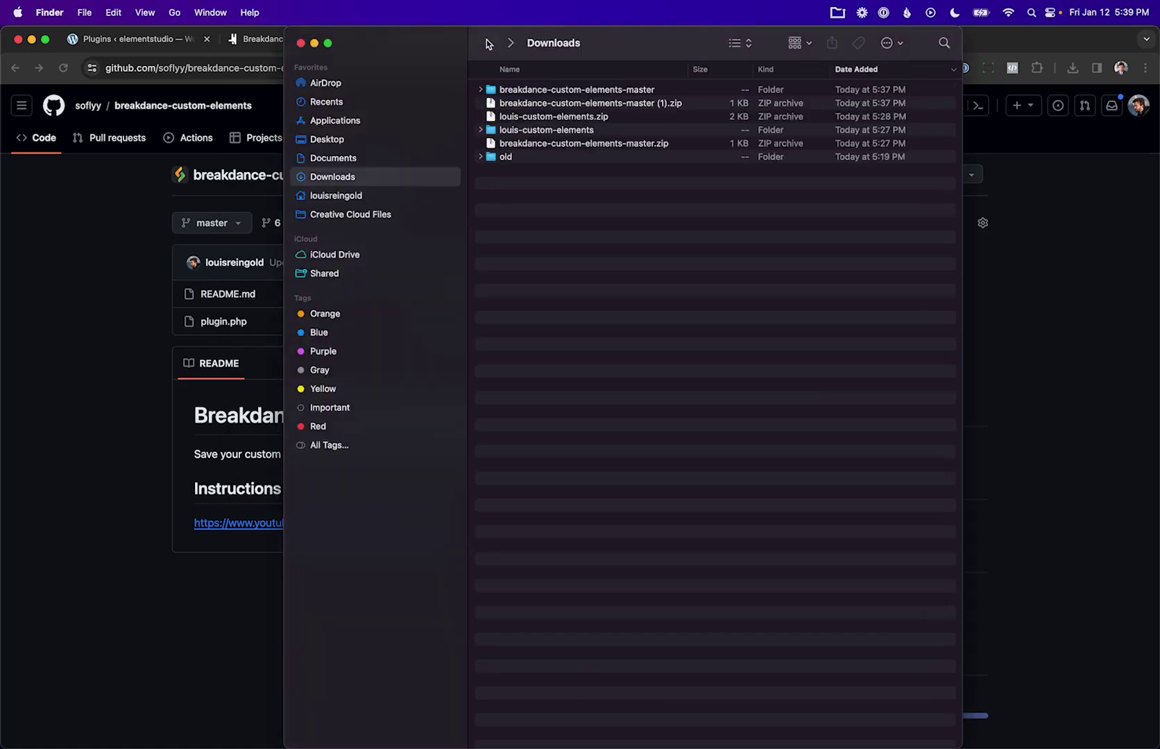
click(557, 91)
key(Return)
text(louis-custom-elements-plugin)
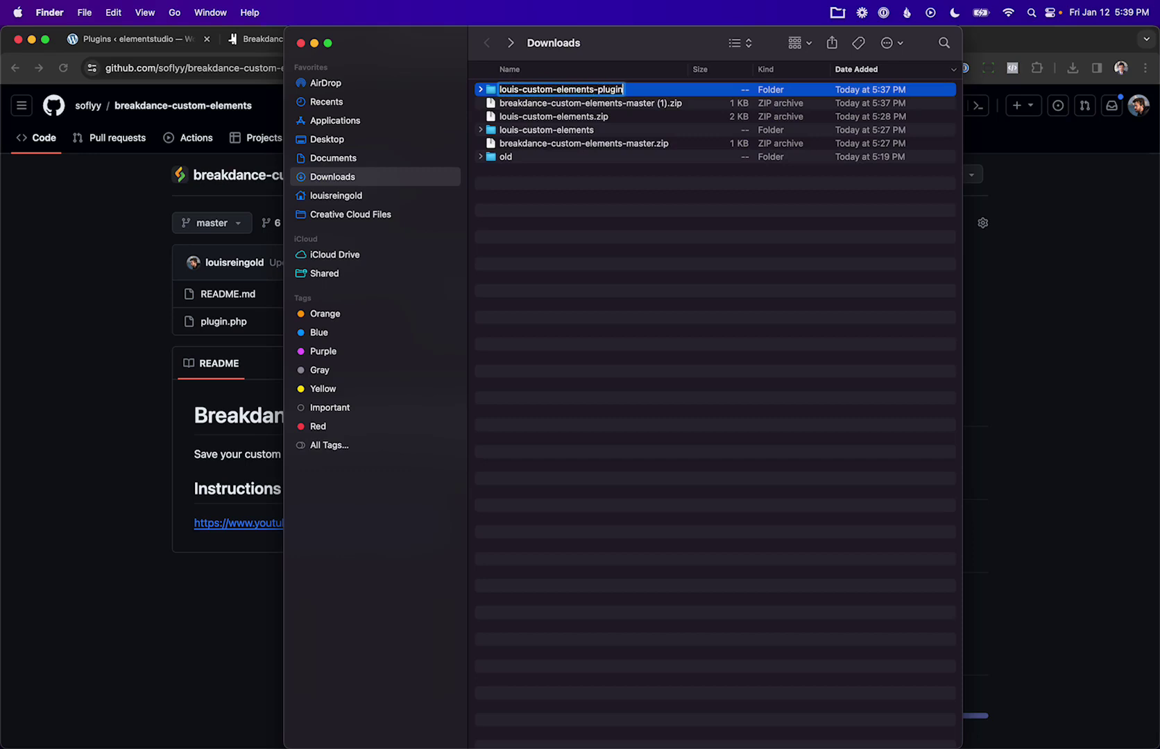
key(Return)
right_click(584, 92)
click(661, 179)
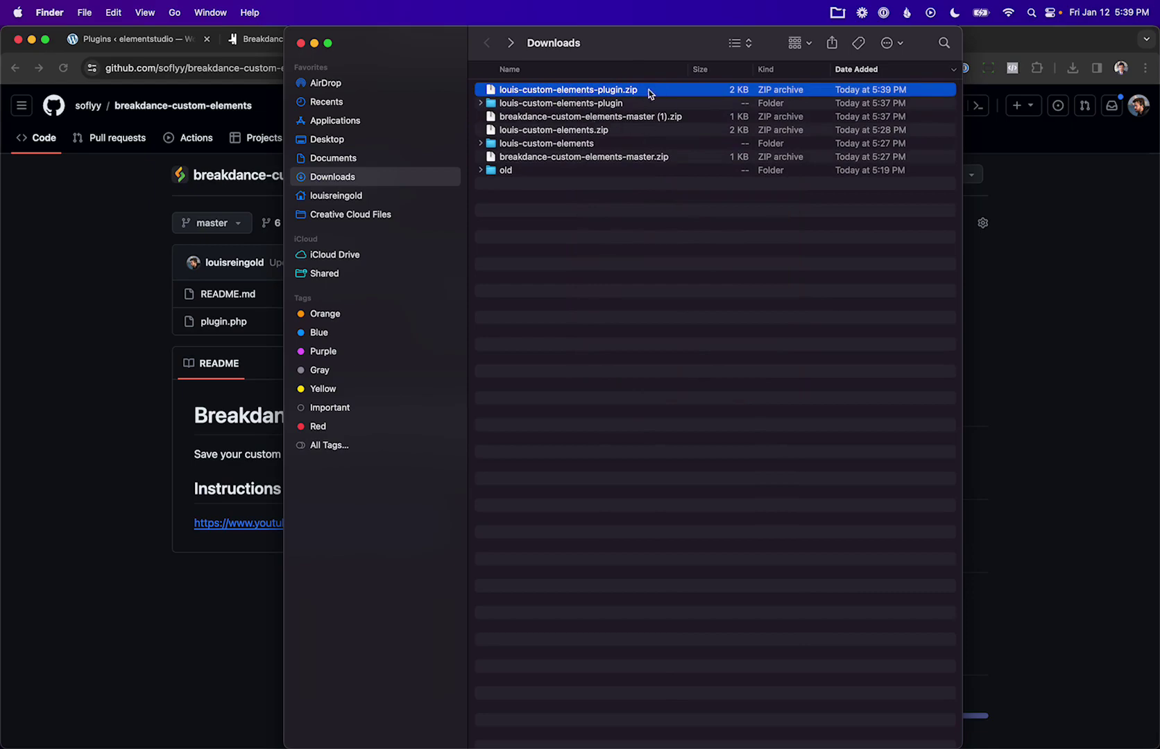
Step: In the WordPress admin in Chrome, upload louis-custom-elements-plugin.zip as a new plugin, install it and activate it
click(90, 355)
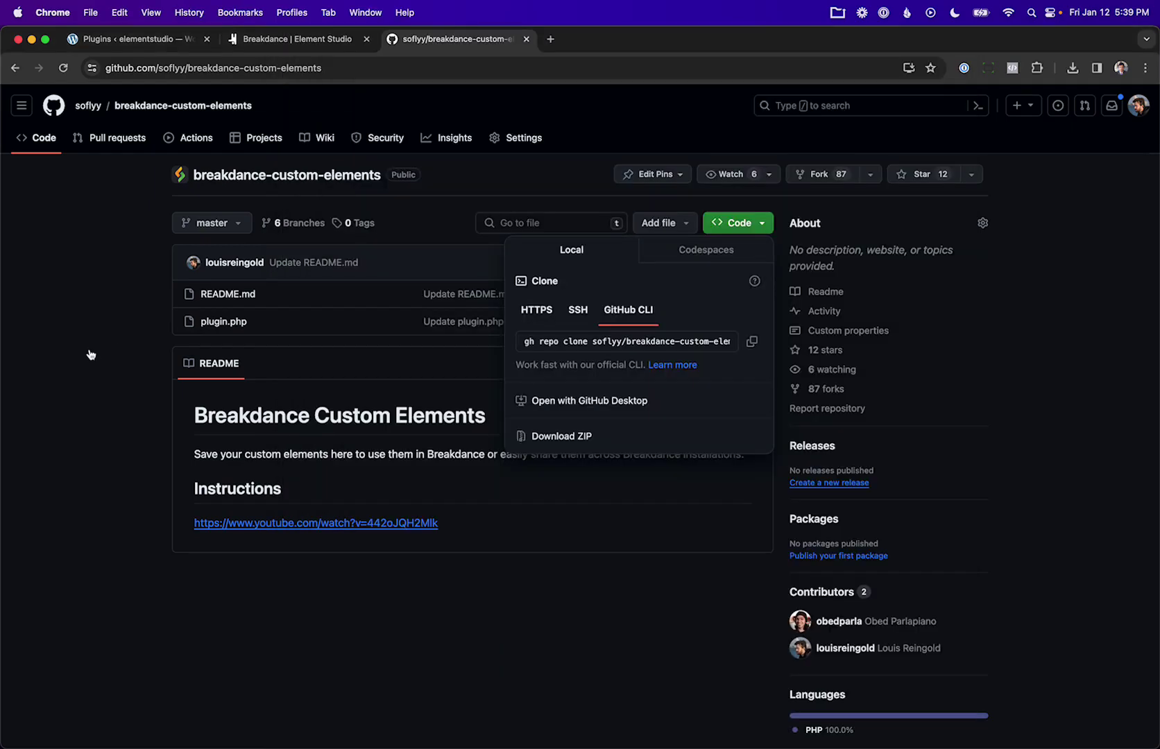
click(89, 350)
click(154, 39)
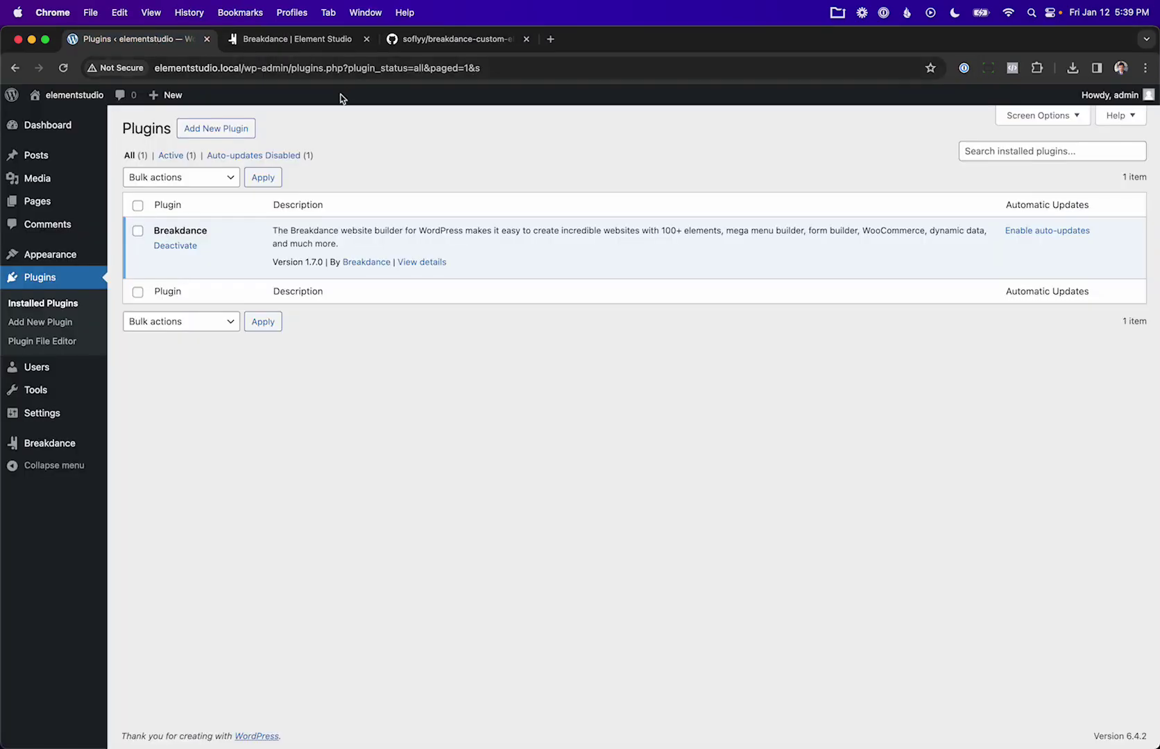
click(246, 130)
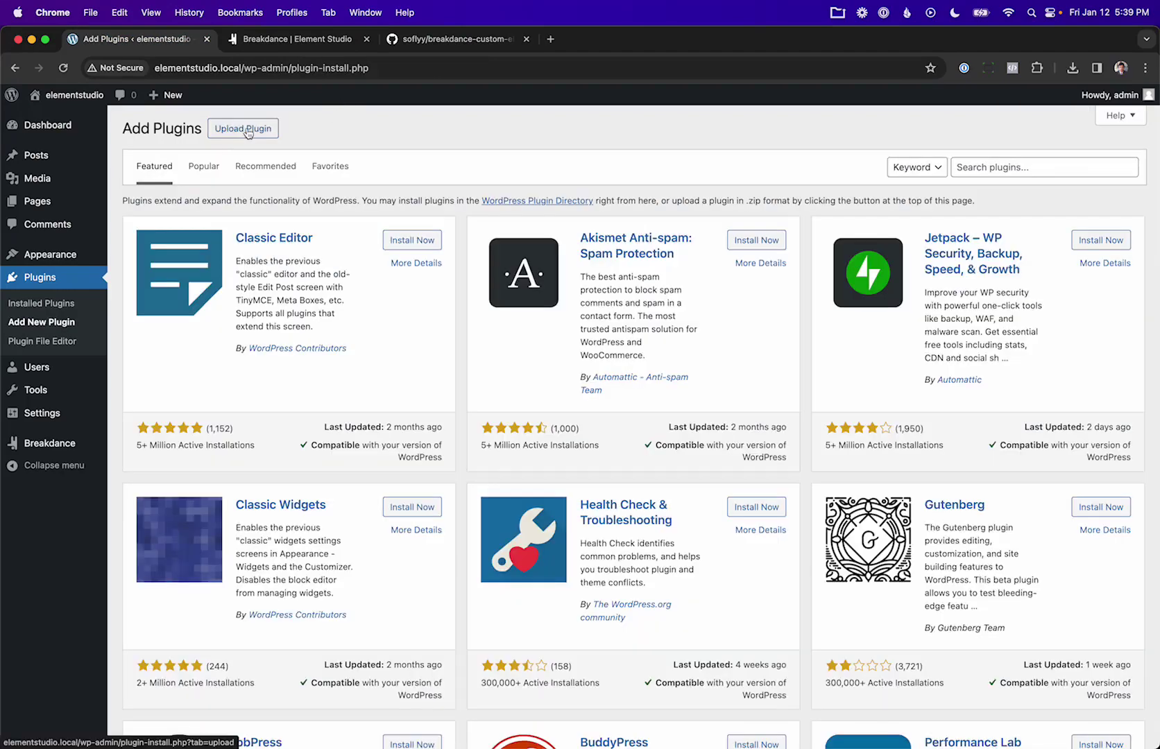
click(247, 130)
click(520, 253)
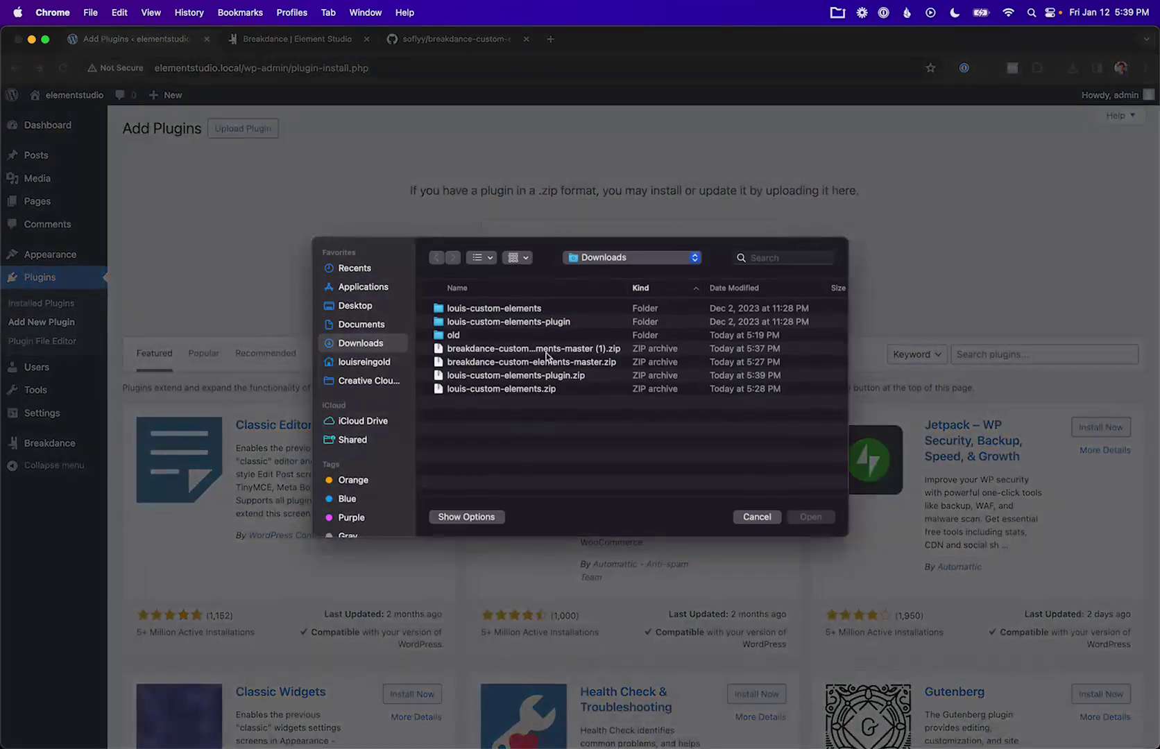
double_click(454, 375)
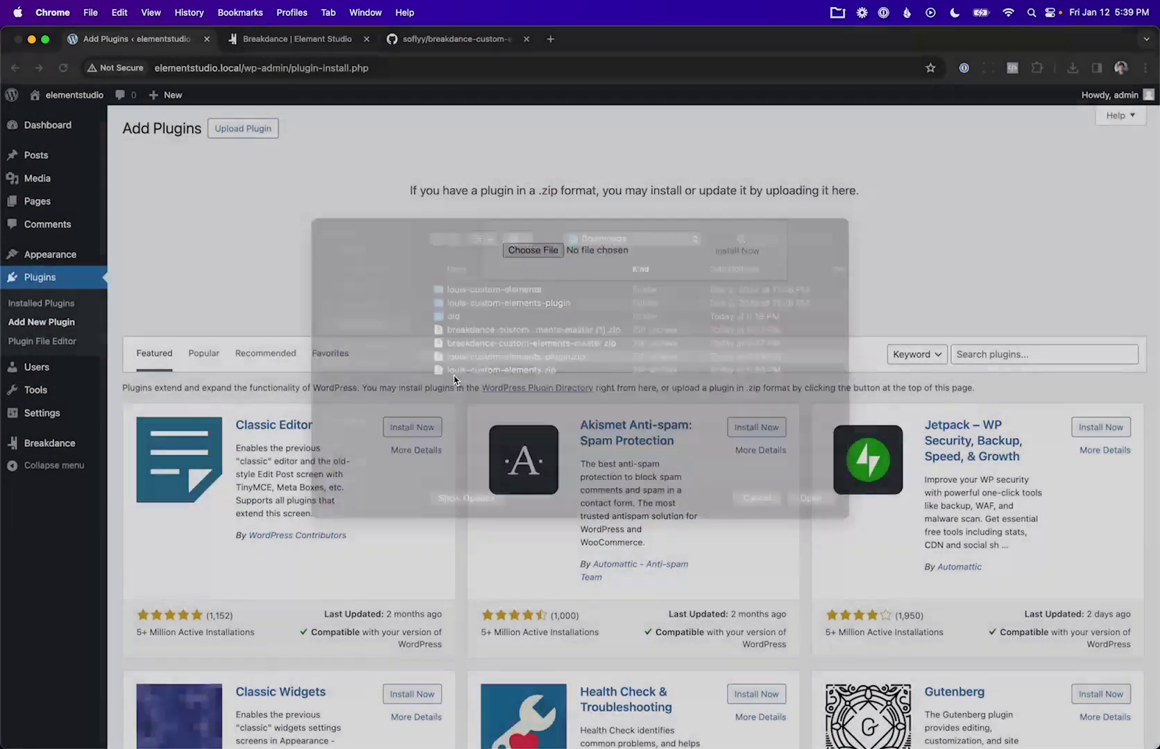
click(747, 252)
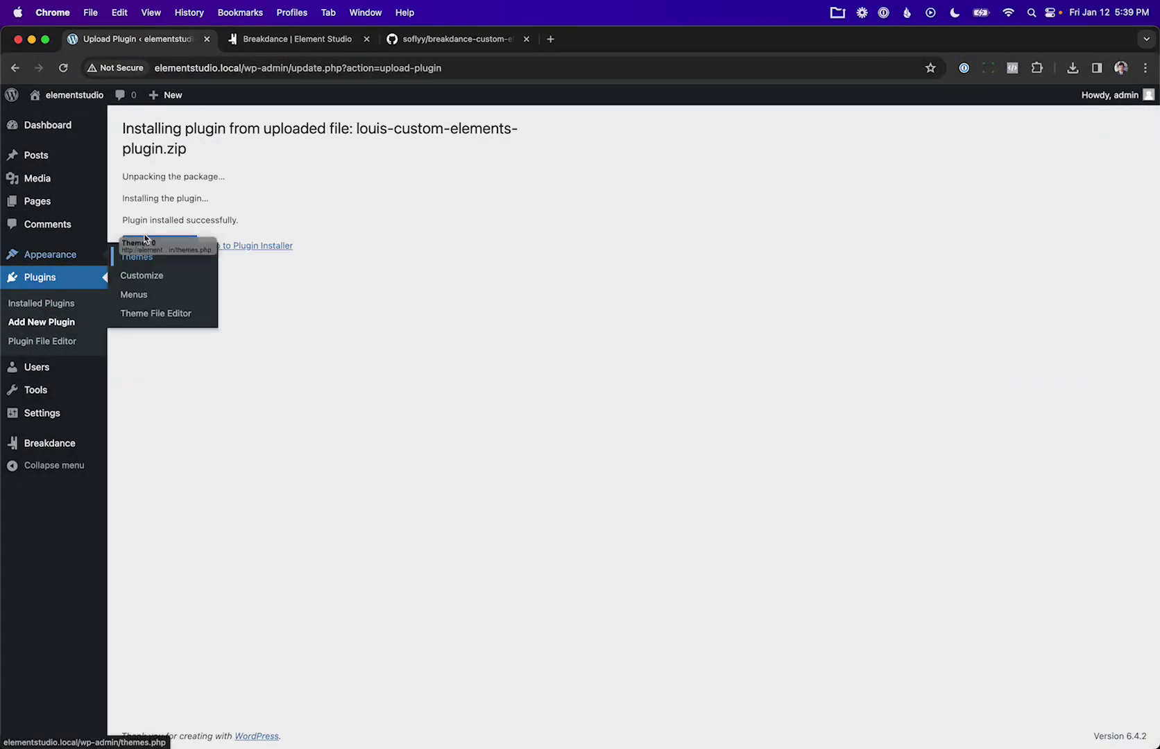
click(162, 246)
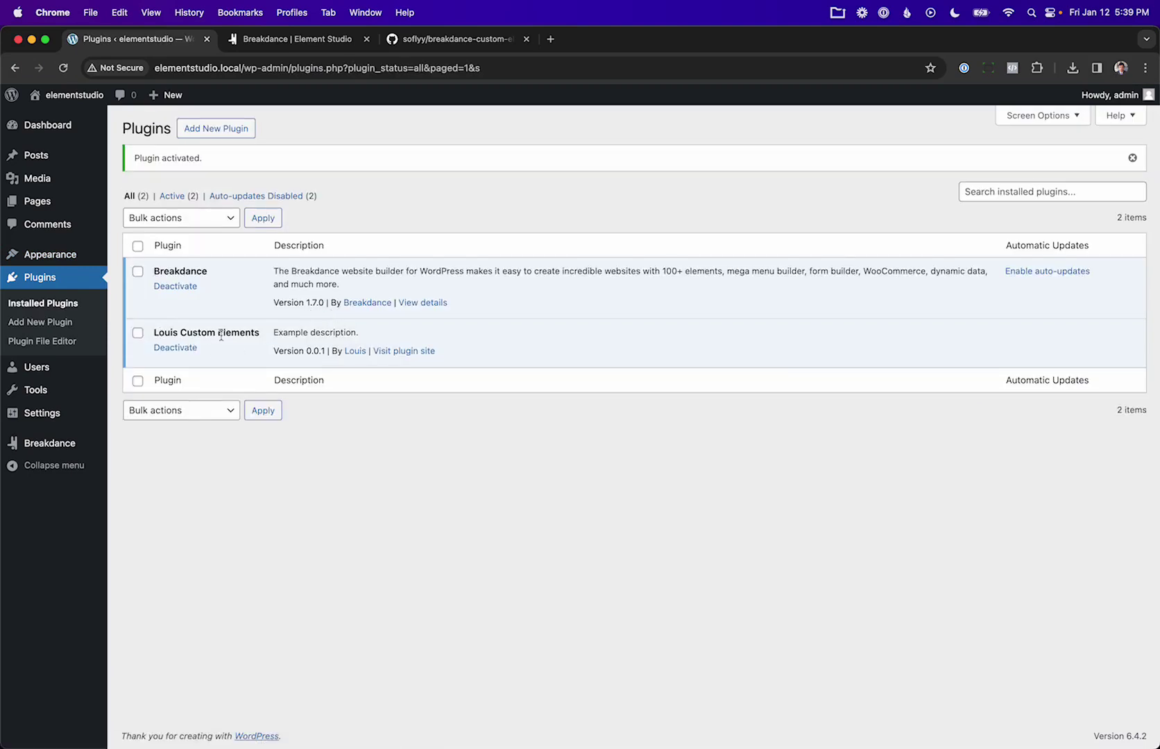
Step: Reload the Breakdance builder page and open Element Studio
click(352, 43)
click(354, 63)
key(Return)
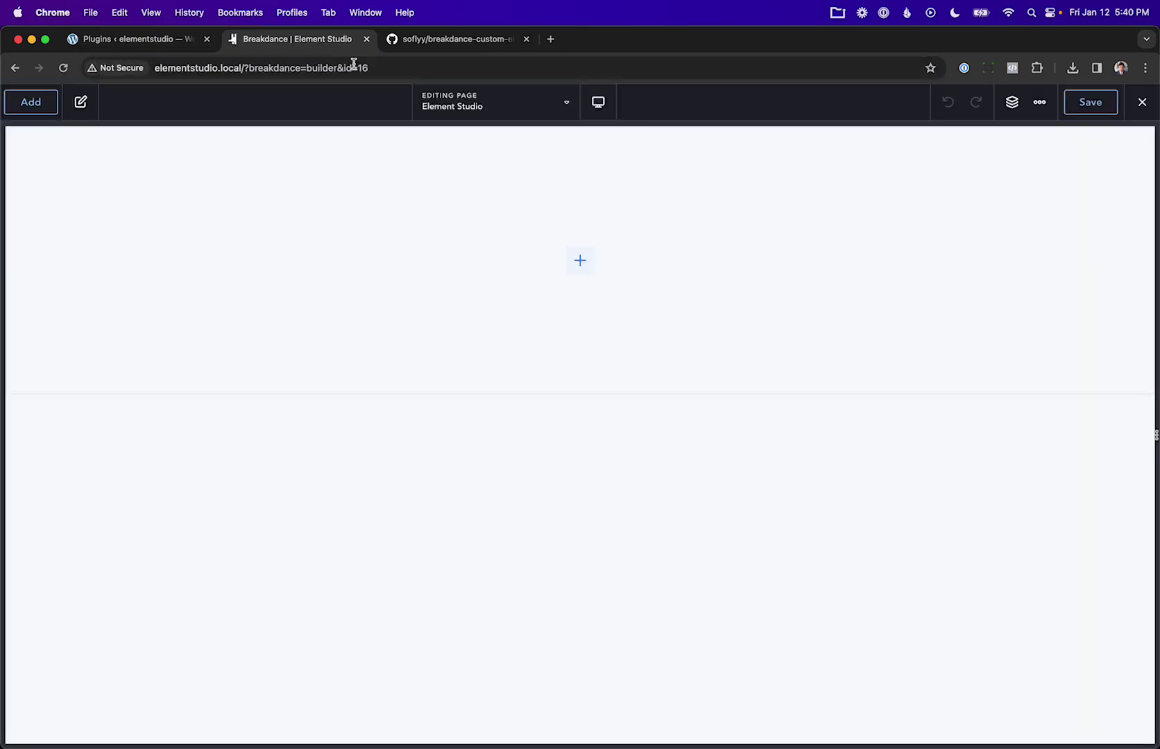
click(1038, 104)
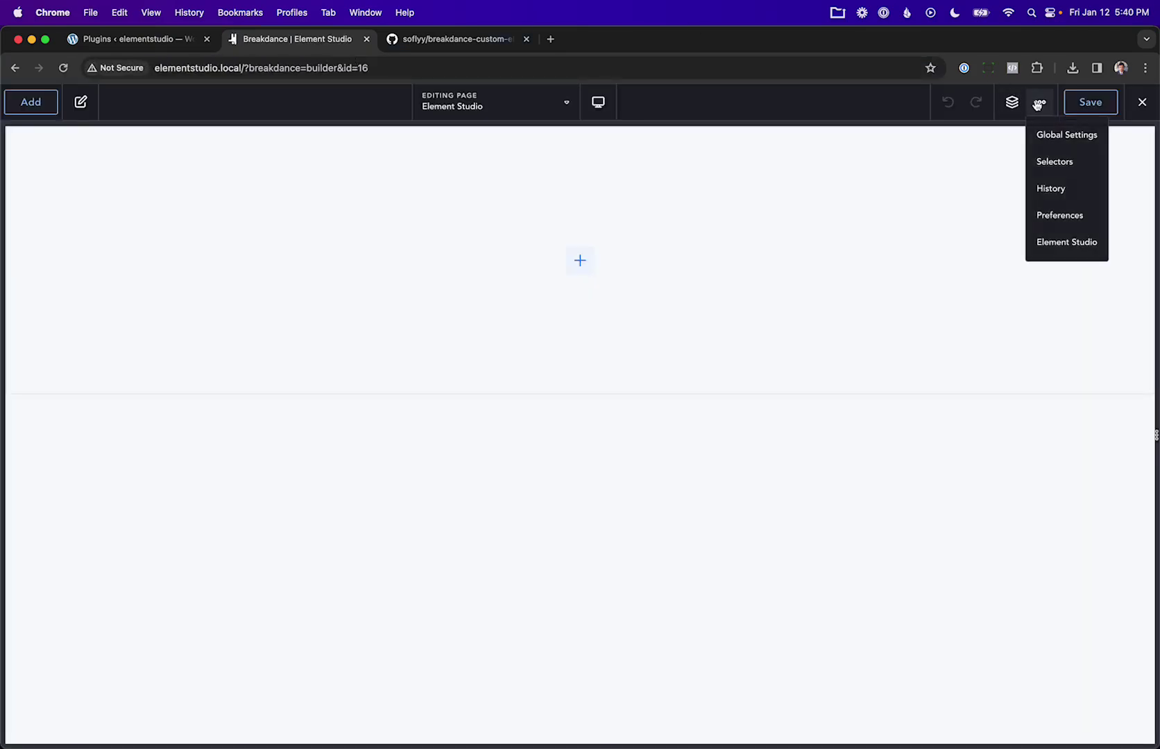
click(1056, 242)
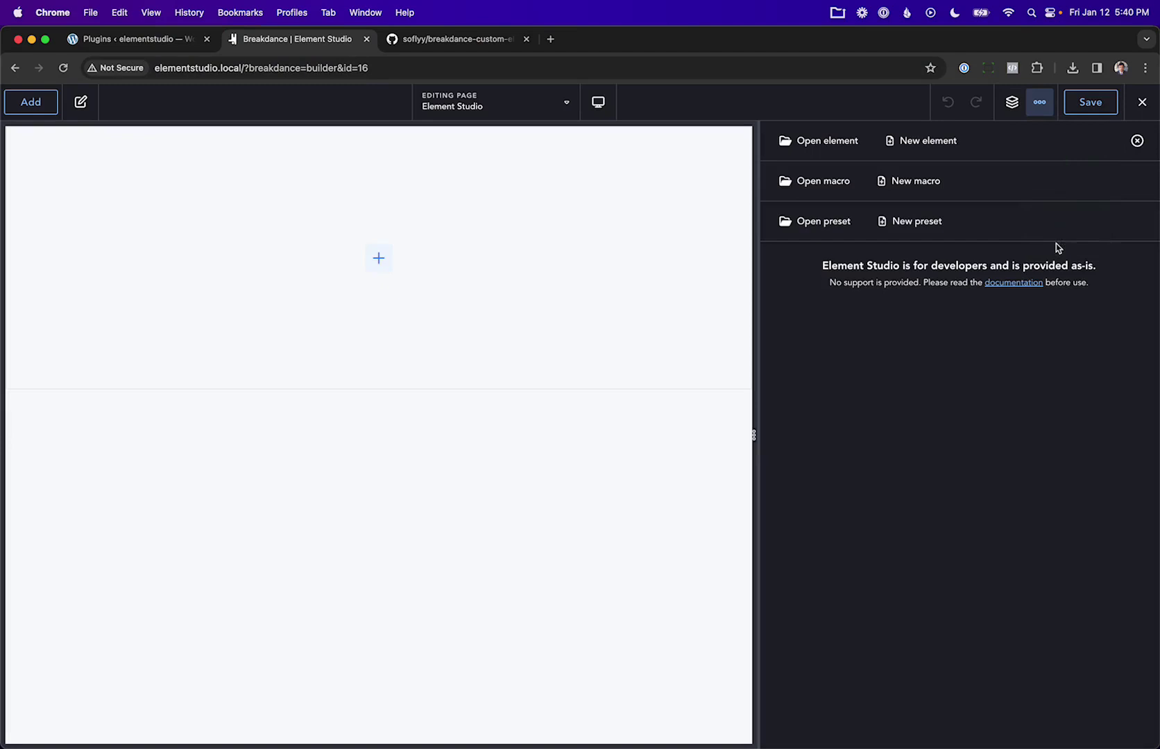
Step: Create a new element named "My Demo Element" in the Louis Elements saving location
click(908, 140)
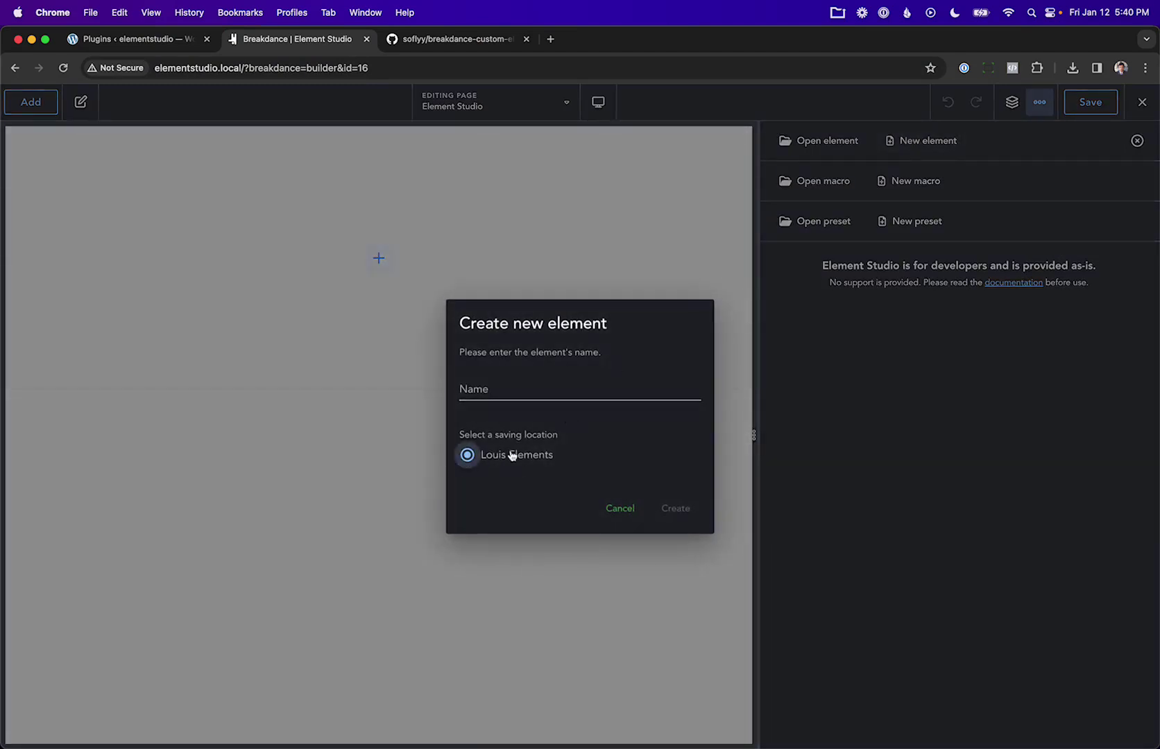
click(501, 387)
text(My Sde)
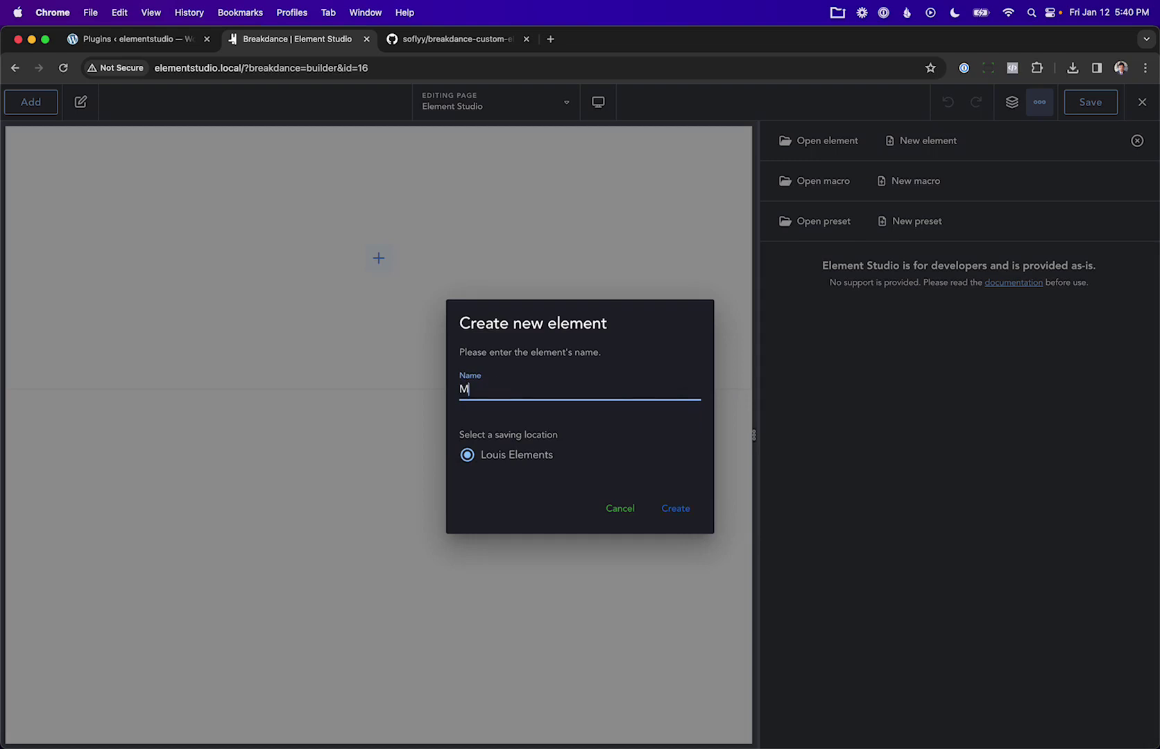
key(BackSpace)
key(BackSpace)
key(BackSpace)
text(Demo Element)
click(686, 512)
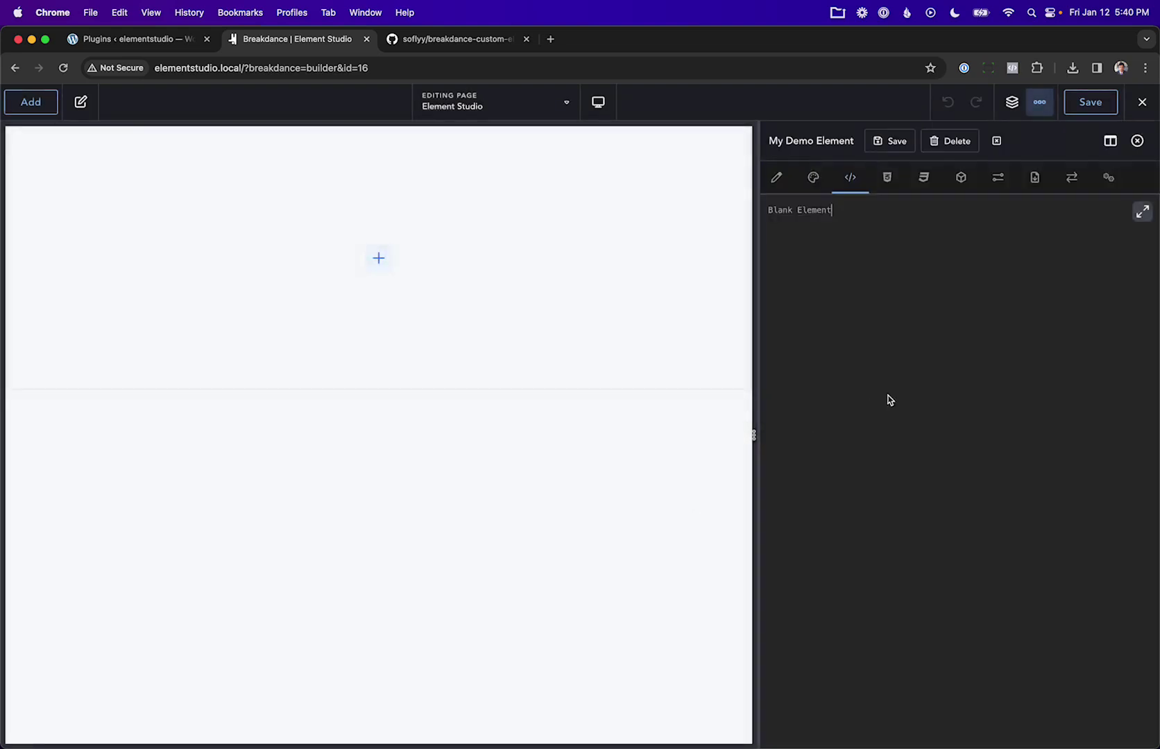
Step: Add a control section named "Content" to the element's content controls, with a text control named "Text" in it
click(580, 286)
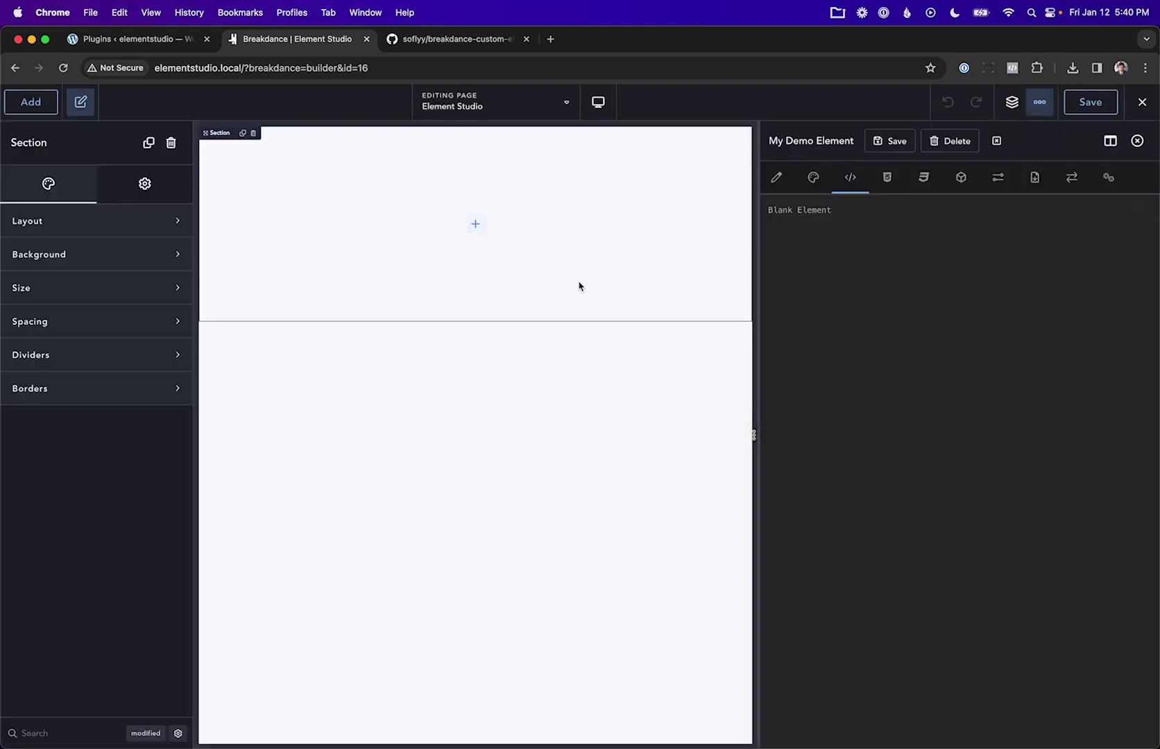
click(776, 177)
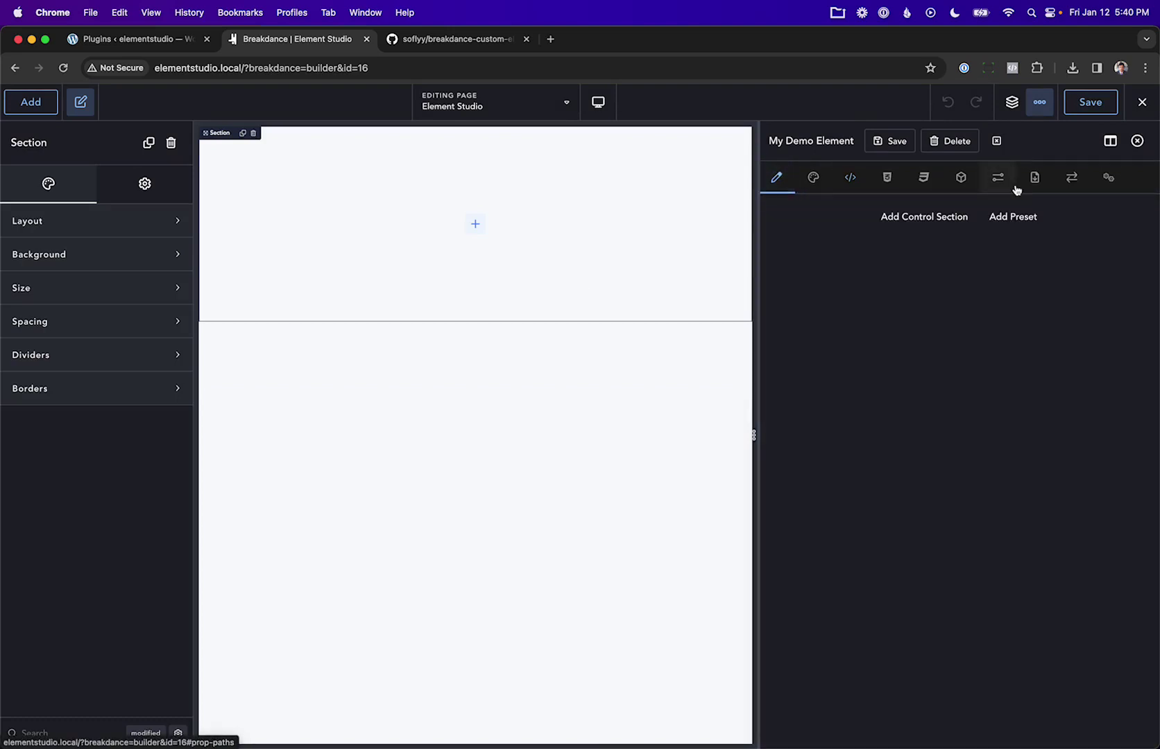
click(906, 227)
text(Content)
key(Return)
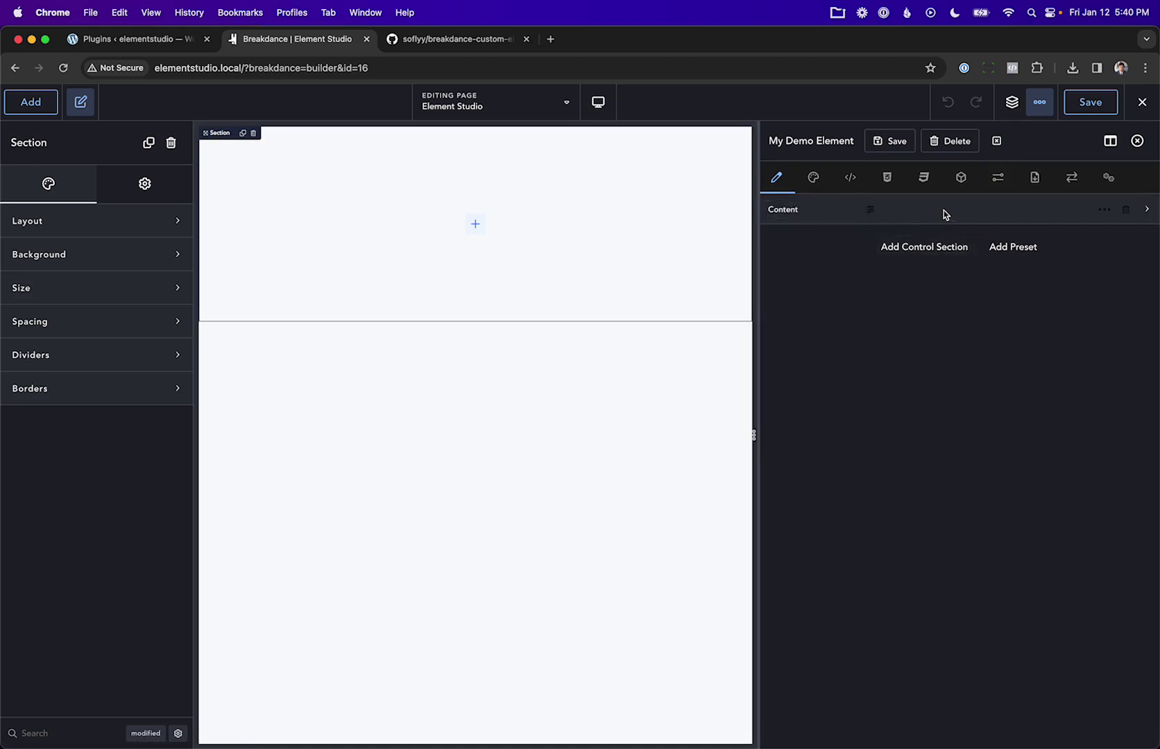
click(940, 249)
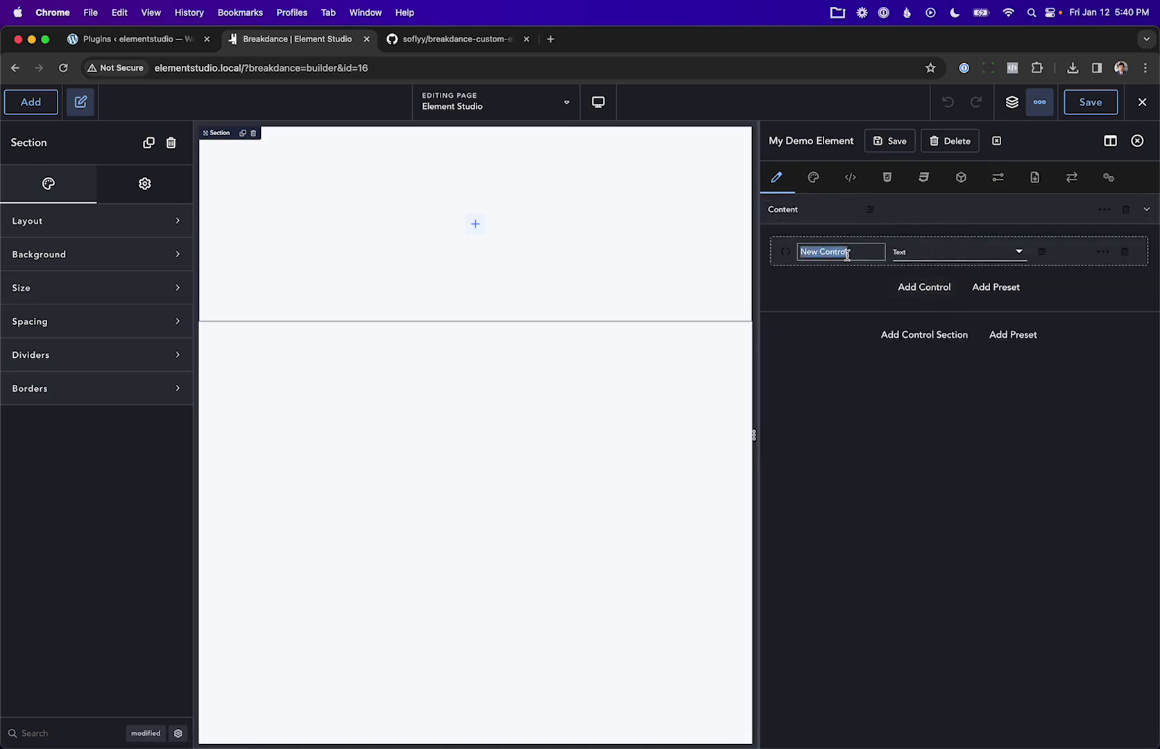
key(BackSpace)
text(Text)
key(Return)
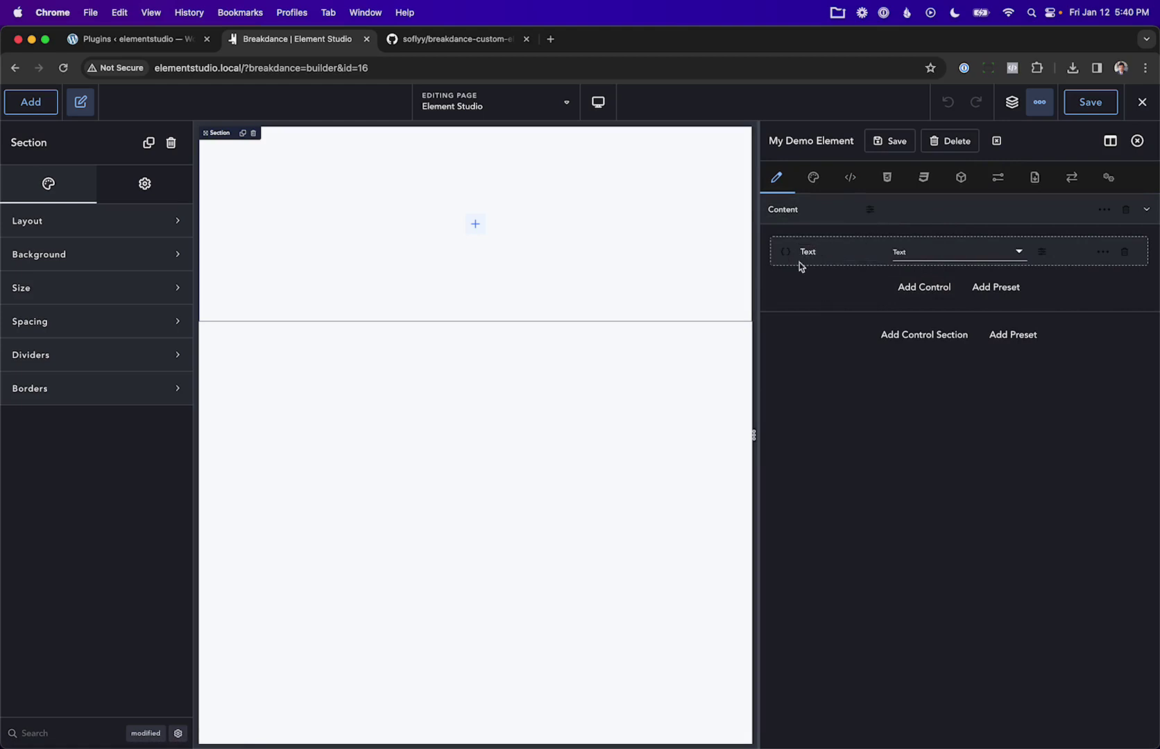
Step: Replace the element's HTML template with {{ content.content.text }}
click(850, 177)
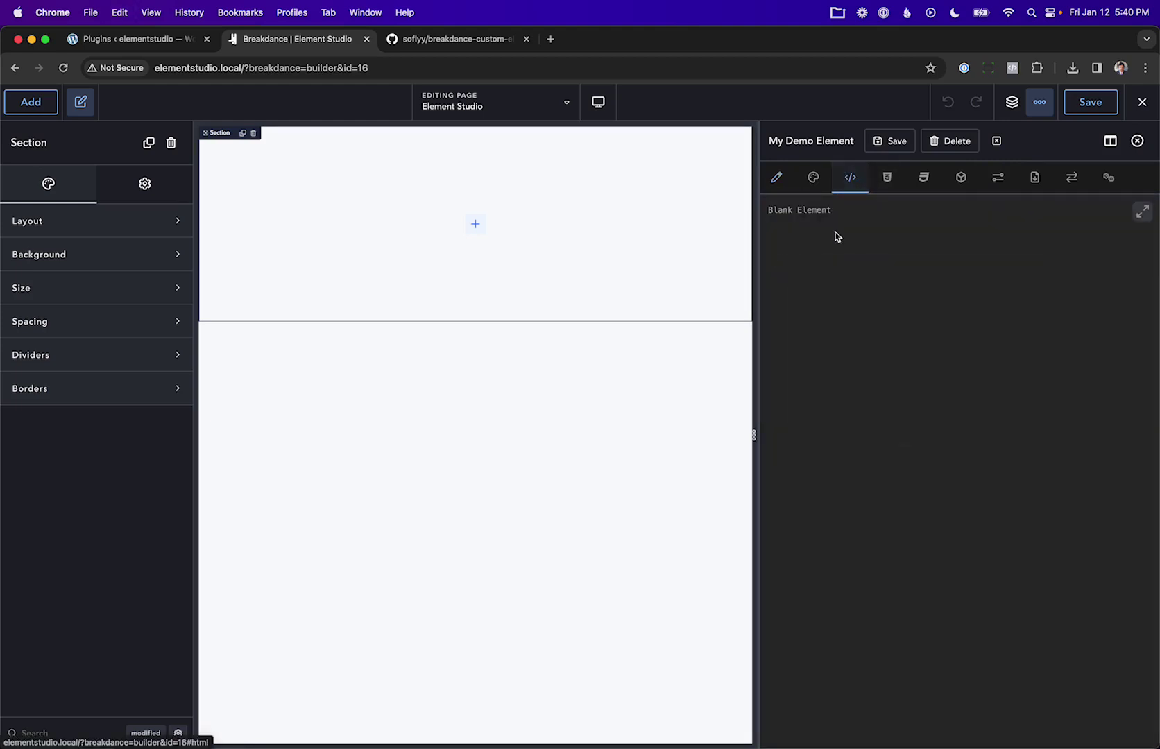
click(836, 236)
key(super+a)
text({{ content.content.text }})
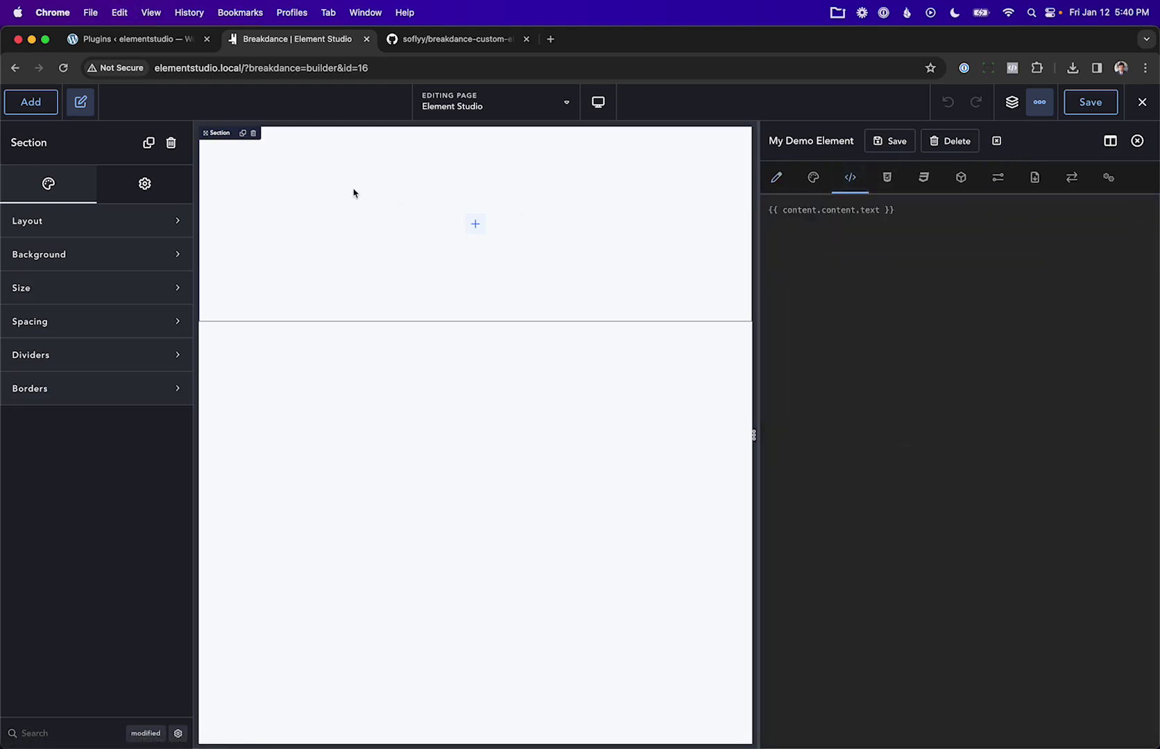
Step: Insert My Demo Element into the empty section and set its text to "My Demo Element"
click(475, 224)
text(my)
click(98, 254)
click(62, 238)
text(My Demo Element)
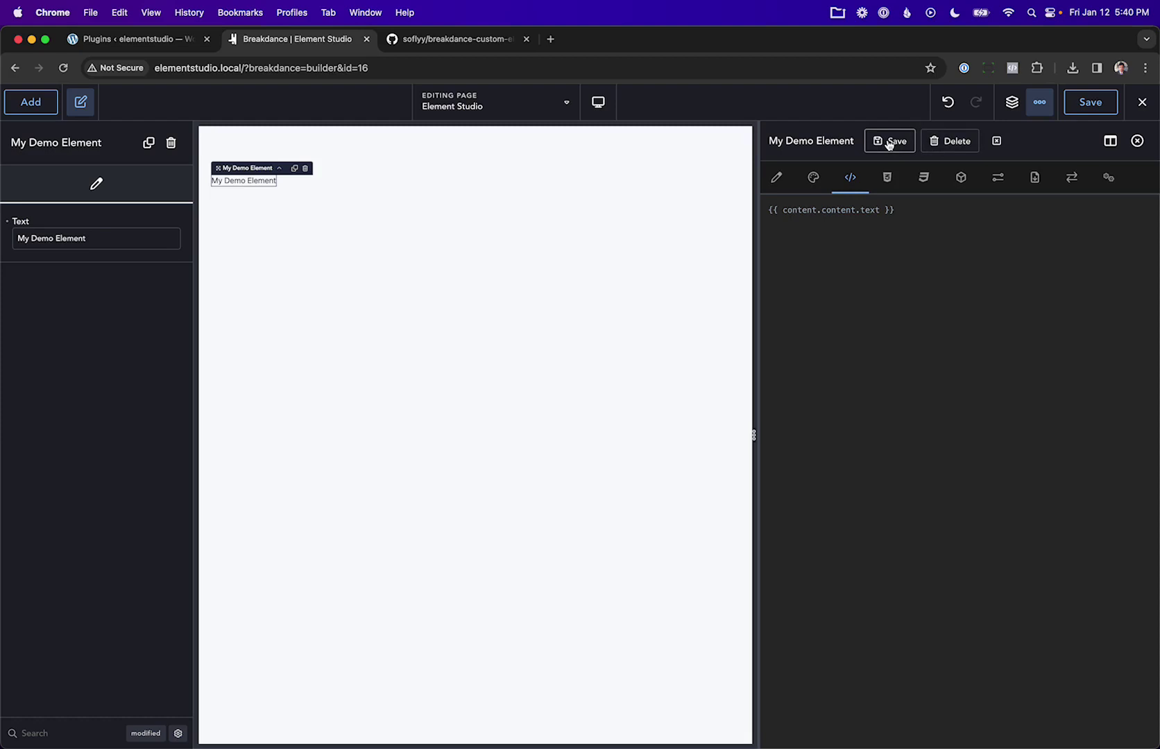
Step: Switch to the Local app and open the site folder of the elementstudio site
key(super+space)
text(local)
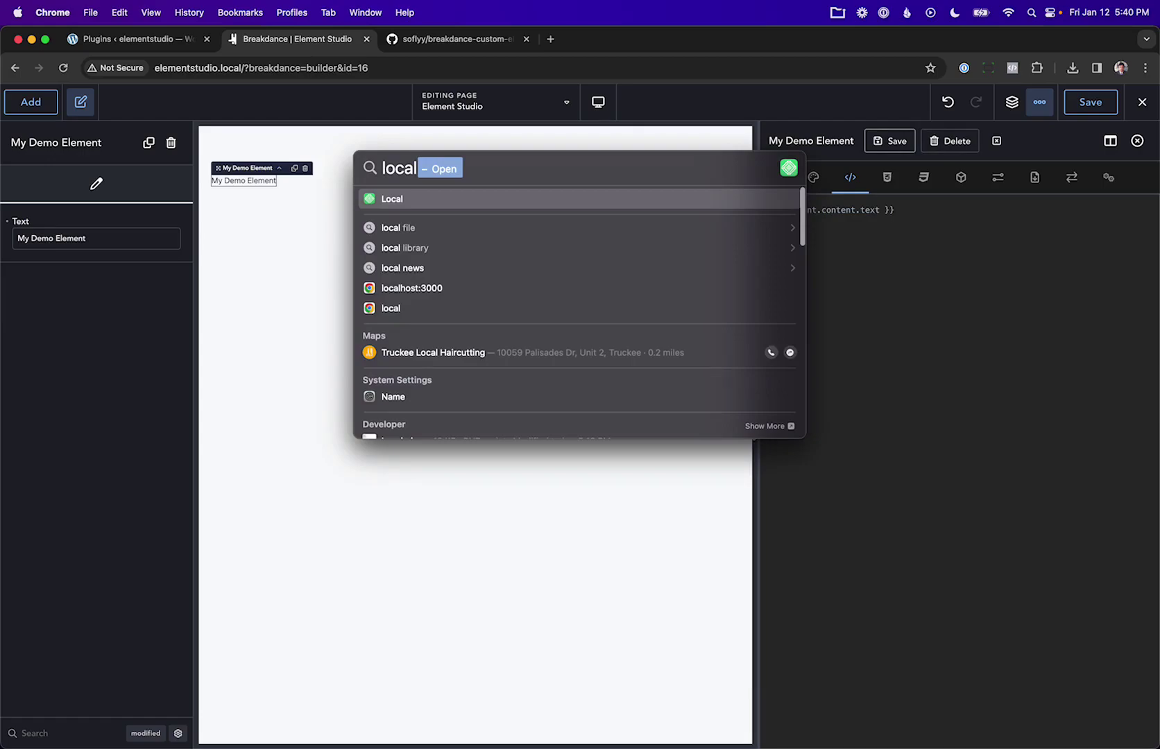
key(Return)
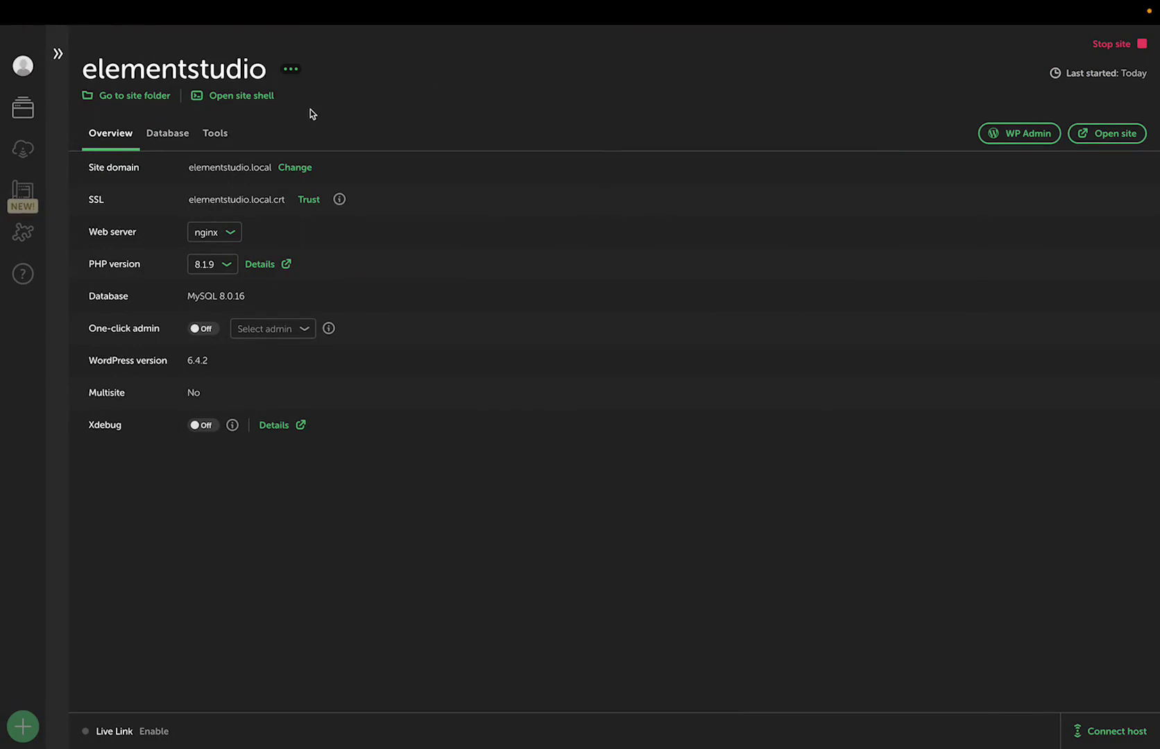
click(125, 98)
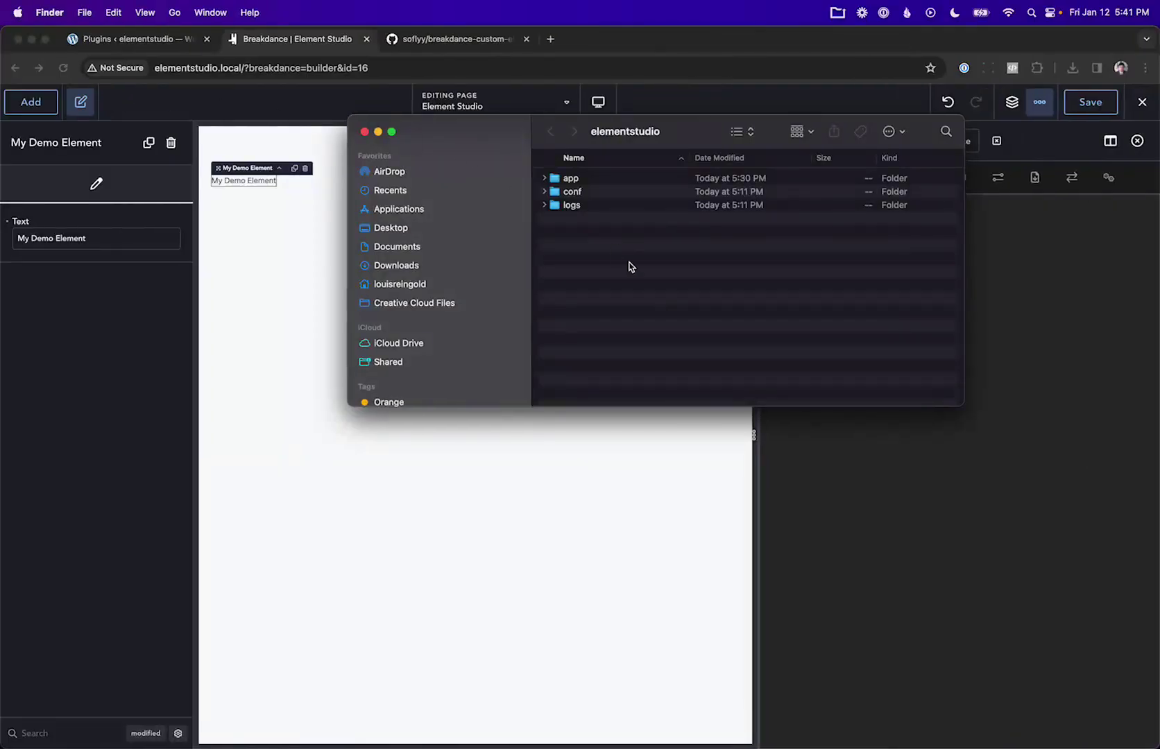
Step: Navigate through the app folder to the site's wp-content/plugins folder
click(586, 179)
double_click(601, 181)
click(610, 183)
double_click(610, 183)
double_click(601, 313)
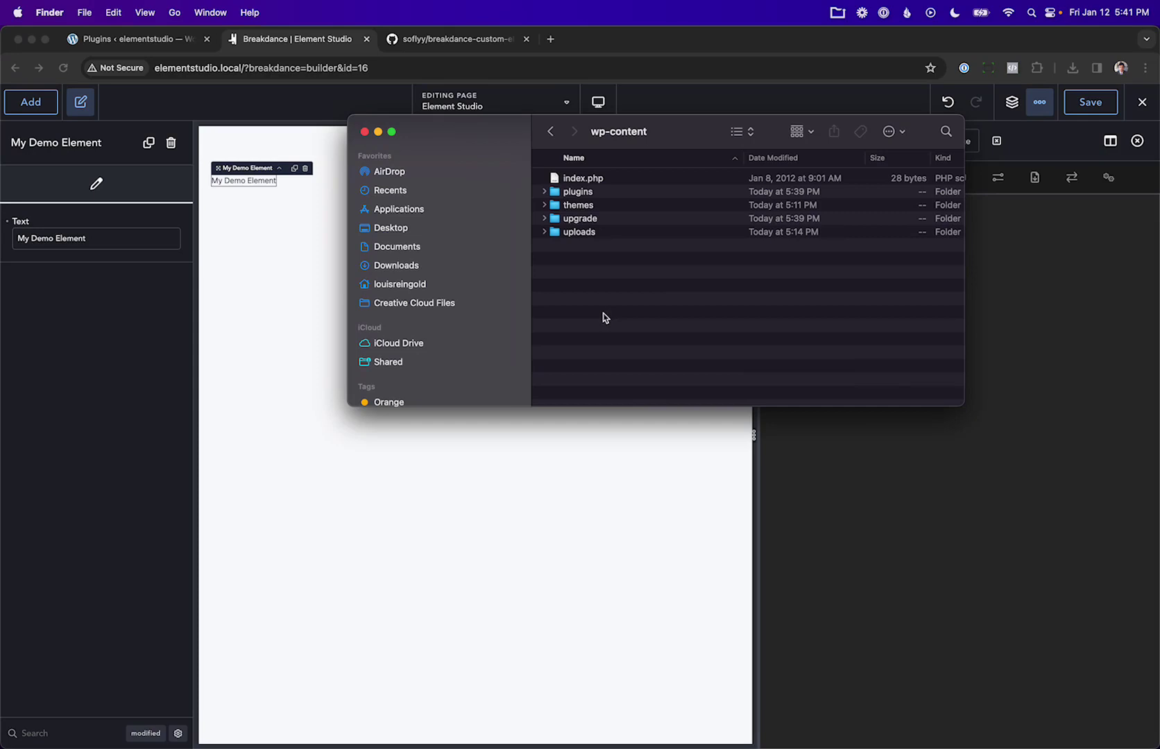
double_click(593, 192)
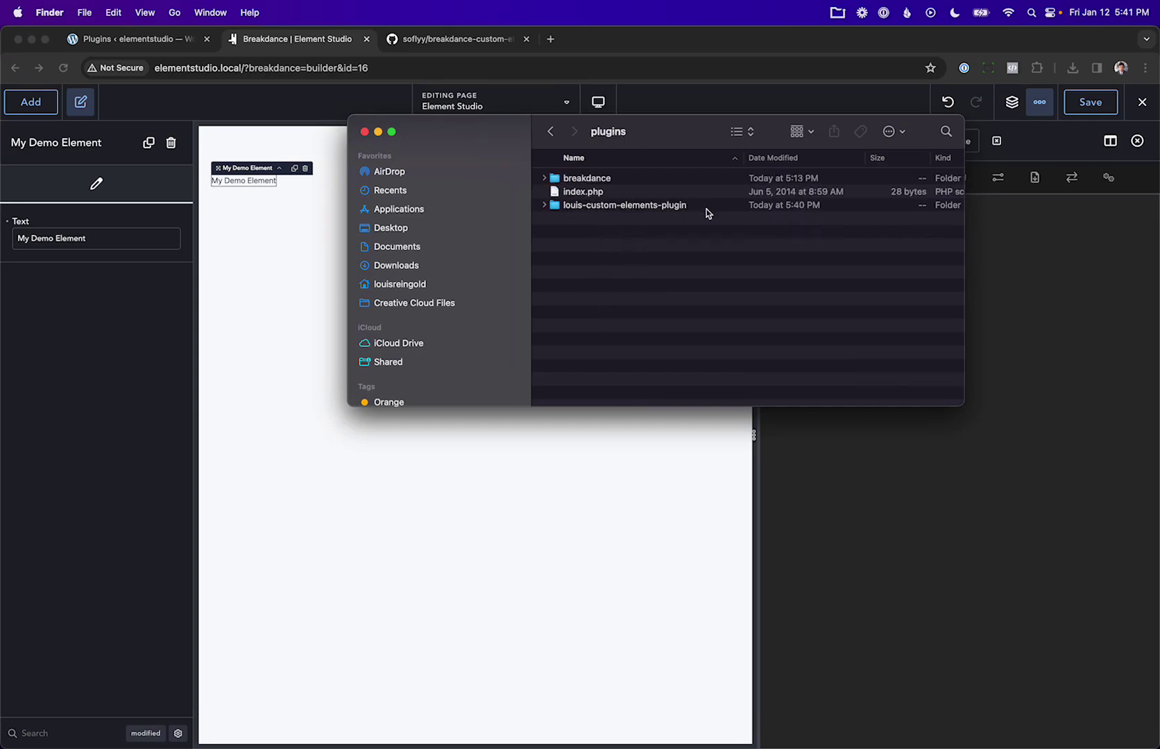
Step: Inspect the elements/My_Demo_Element folder inside louis-custom-elements-plugin and return to the plugins folder
double_click(667, 210)
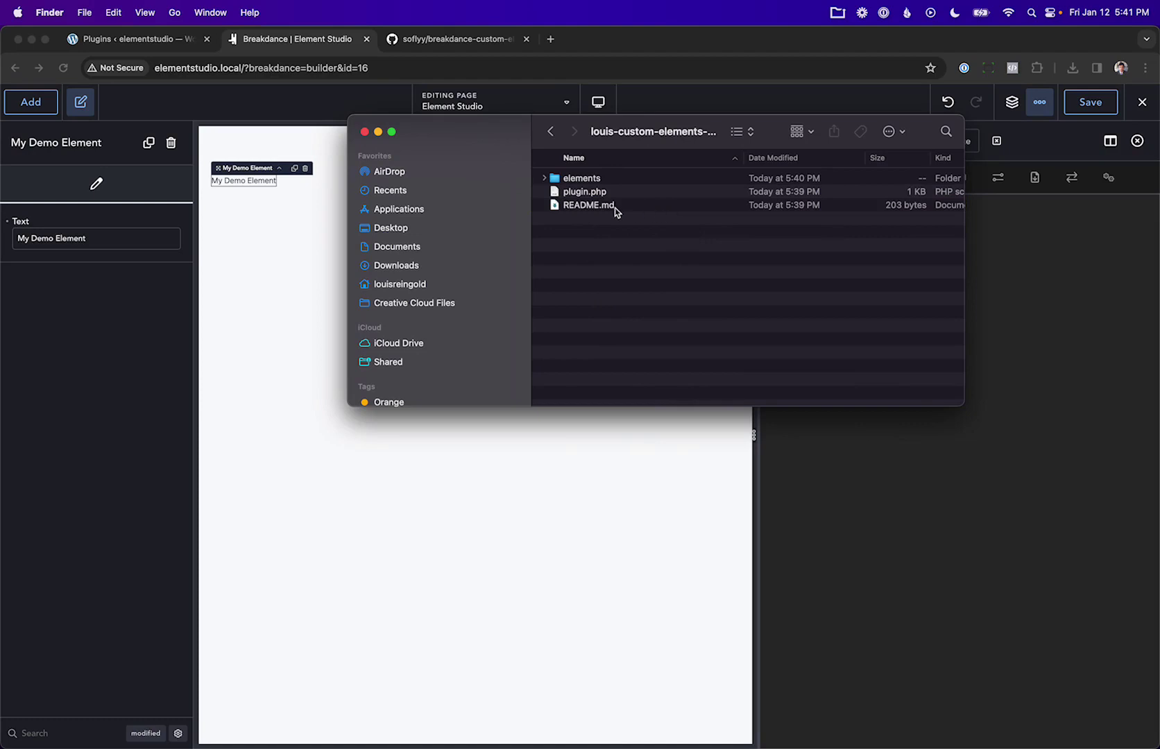
double_click(584, 180)
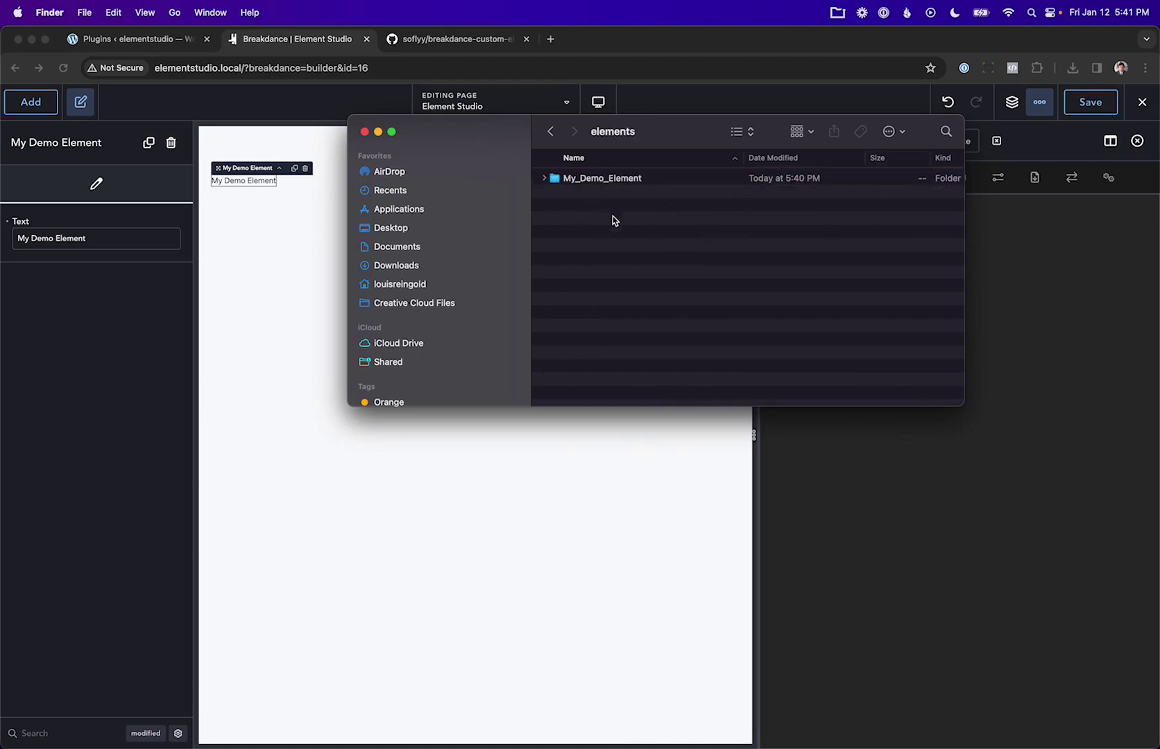
double_click(598, 179)
click(550, 133)
click(550, 132)
click(550, 132)
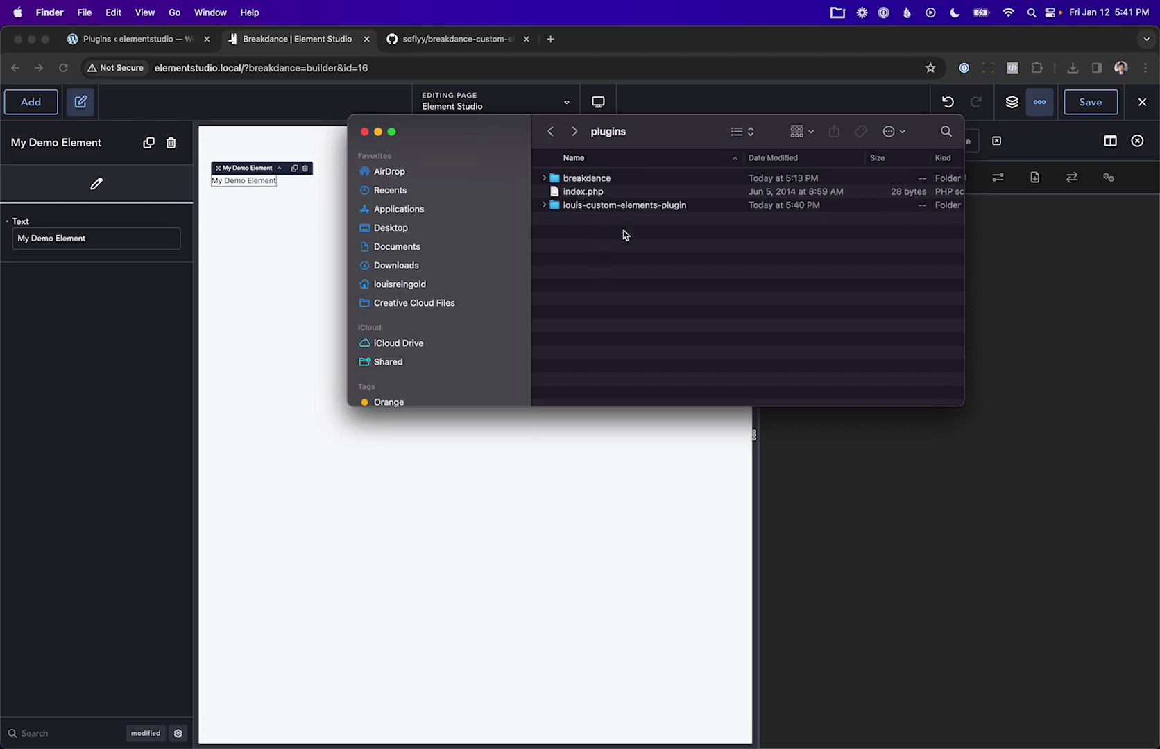
Step: Compress the site's louis-custom-elements-plugin folder into a zip archive and select the archive
right_click(619, 207)
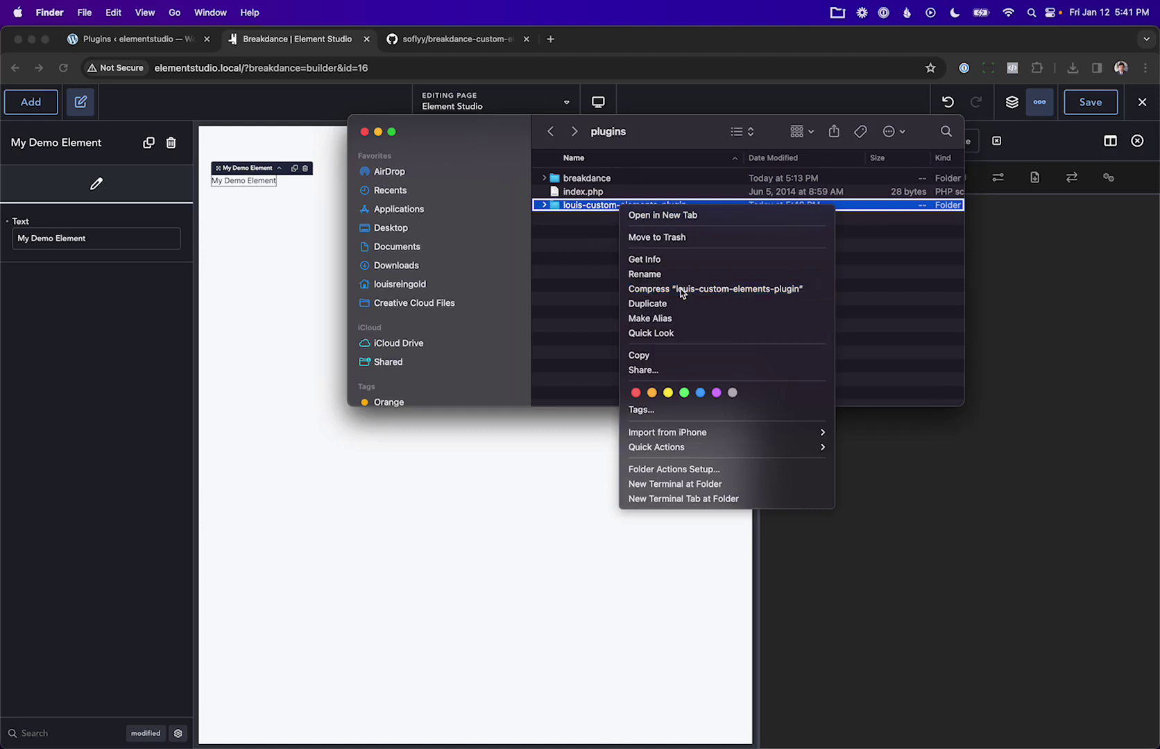
click(678, 290)
click(646, 218)
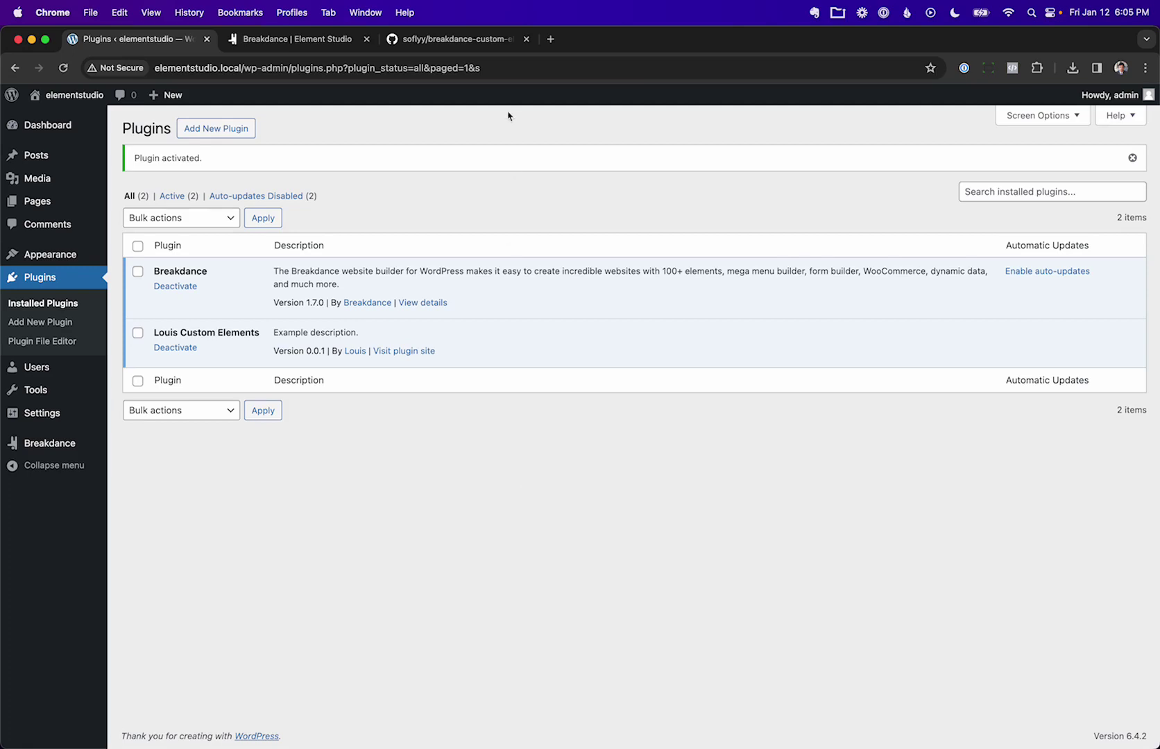
Step: Switch to the breakdance-custom-elements repository page on GitHub in Chrome
click(479, 39)
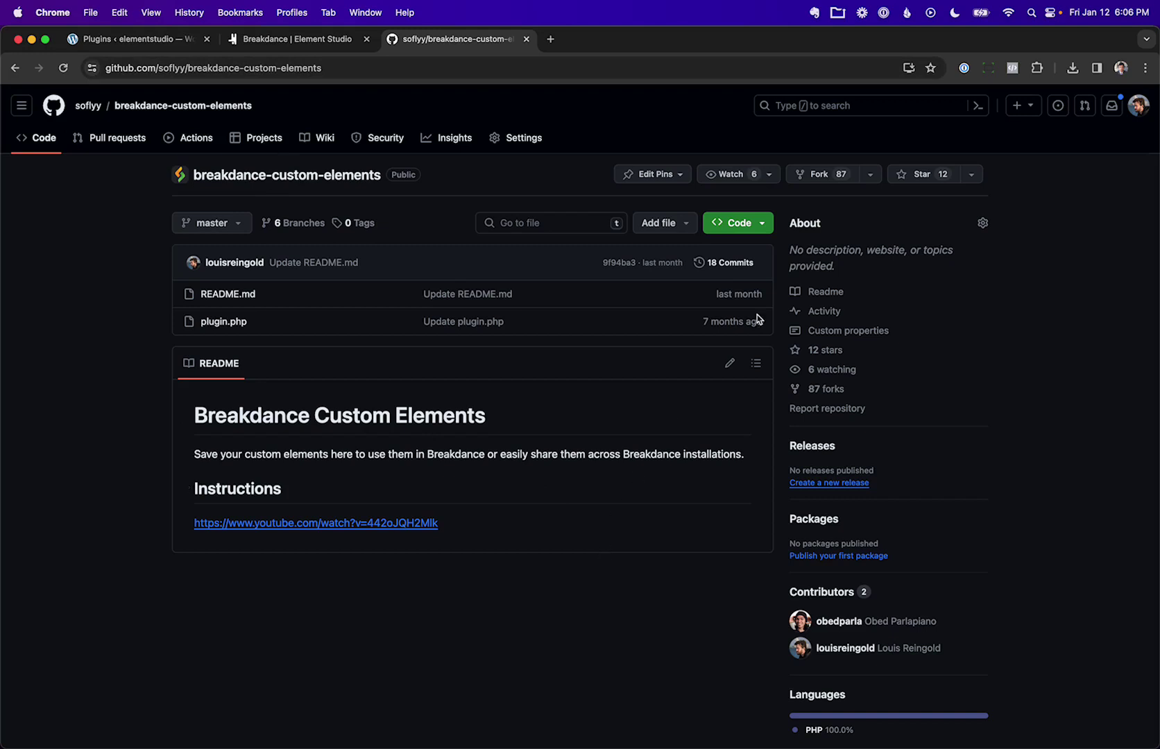
Step: Fork the breakdance-custom-elements repository under the soflyy owner with the repository name louis-custom-elements-demo
click(832, 174)
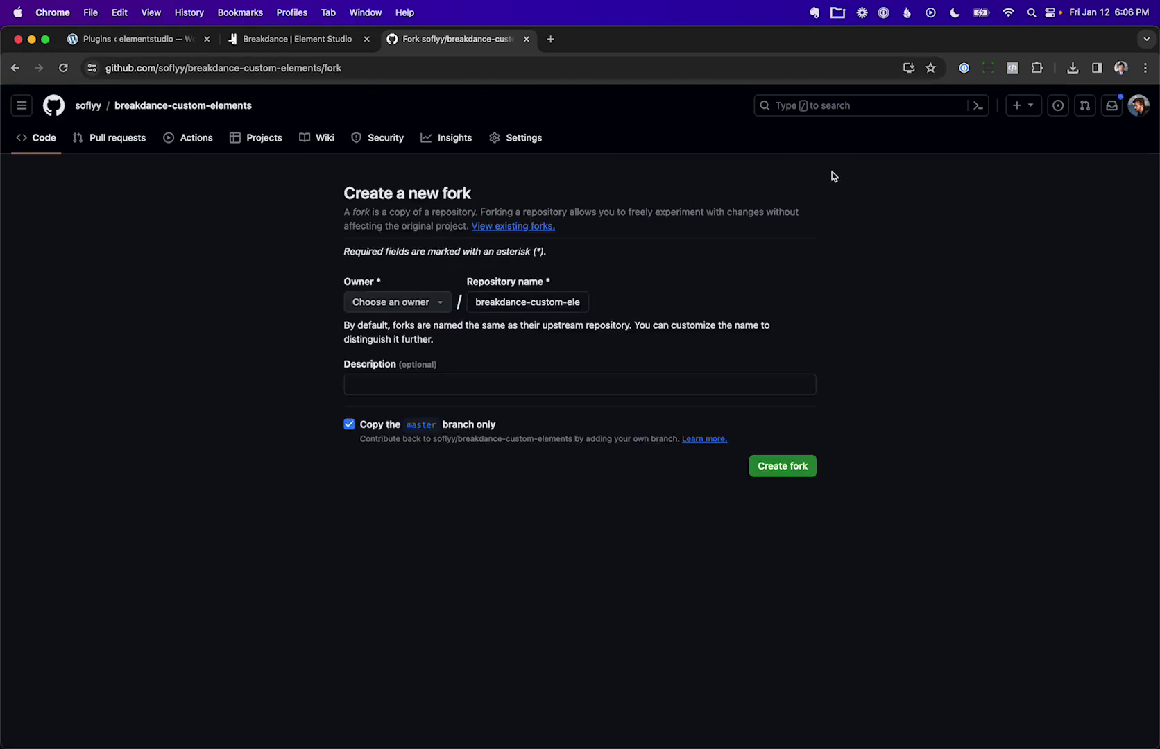
click(525, 302)
key(super+a)
text(louis-custom-element)
text(s-demo)
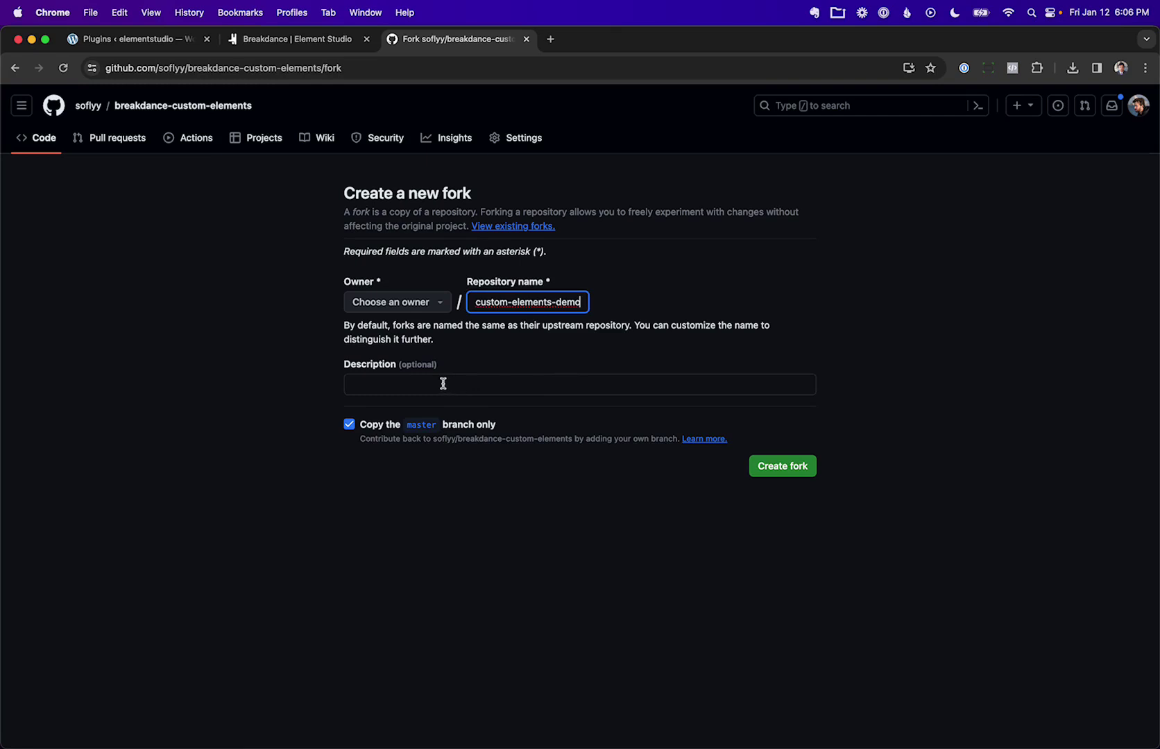
click(793, 475)
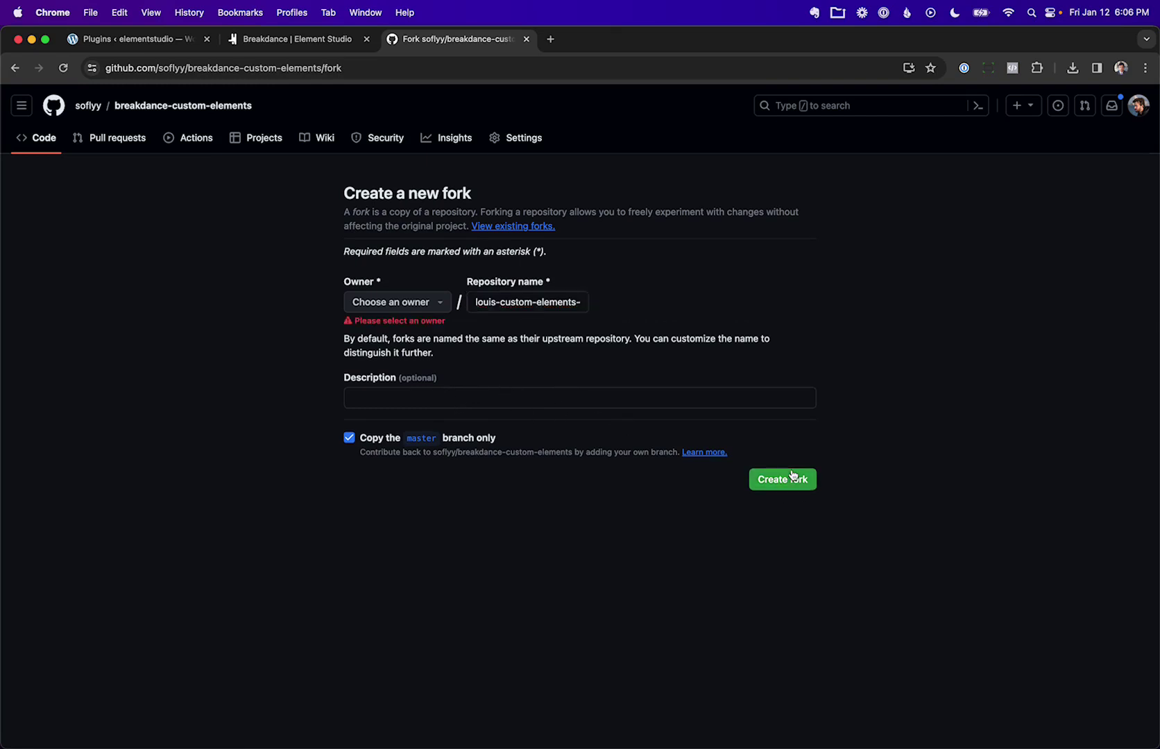
click(417, 302)
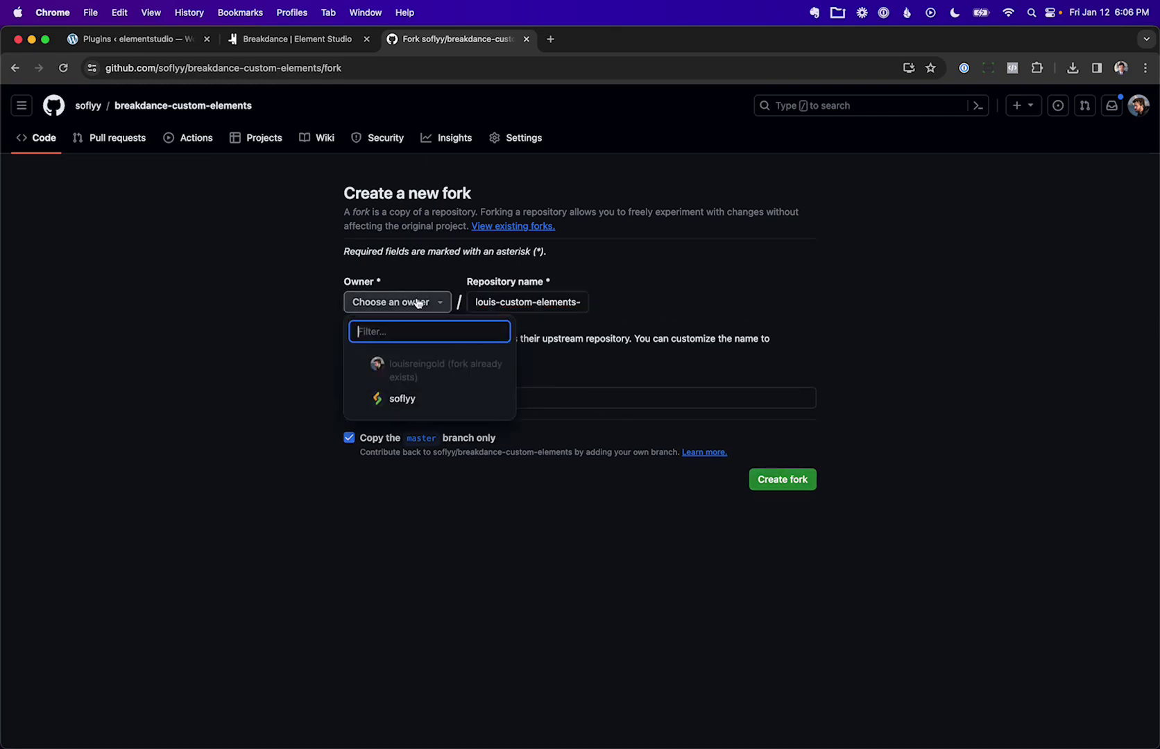
click(410, 399)
click(796, 529)
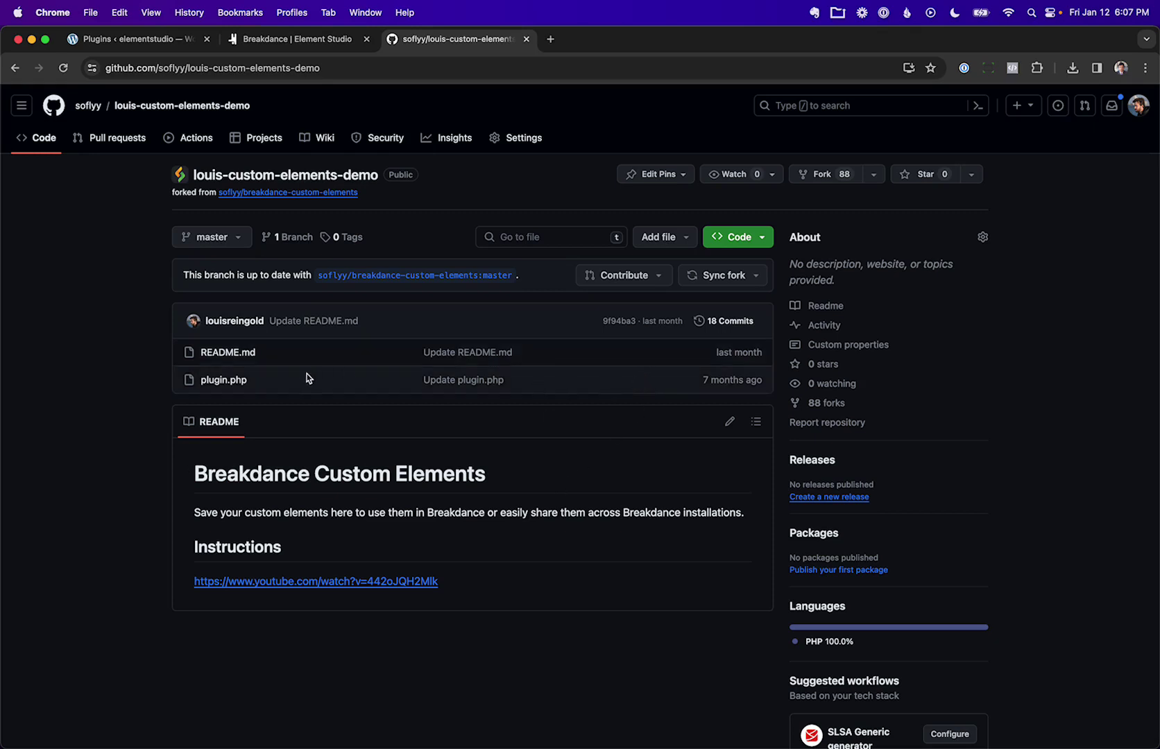
Step: Open the fork's plugin.php for editing, set the Plugin Name to Louis Custom Elements and point the Plugin URI to the author's own domain
click(233, 383)
click(232, 381)
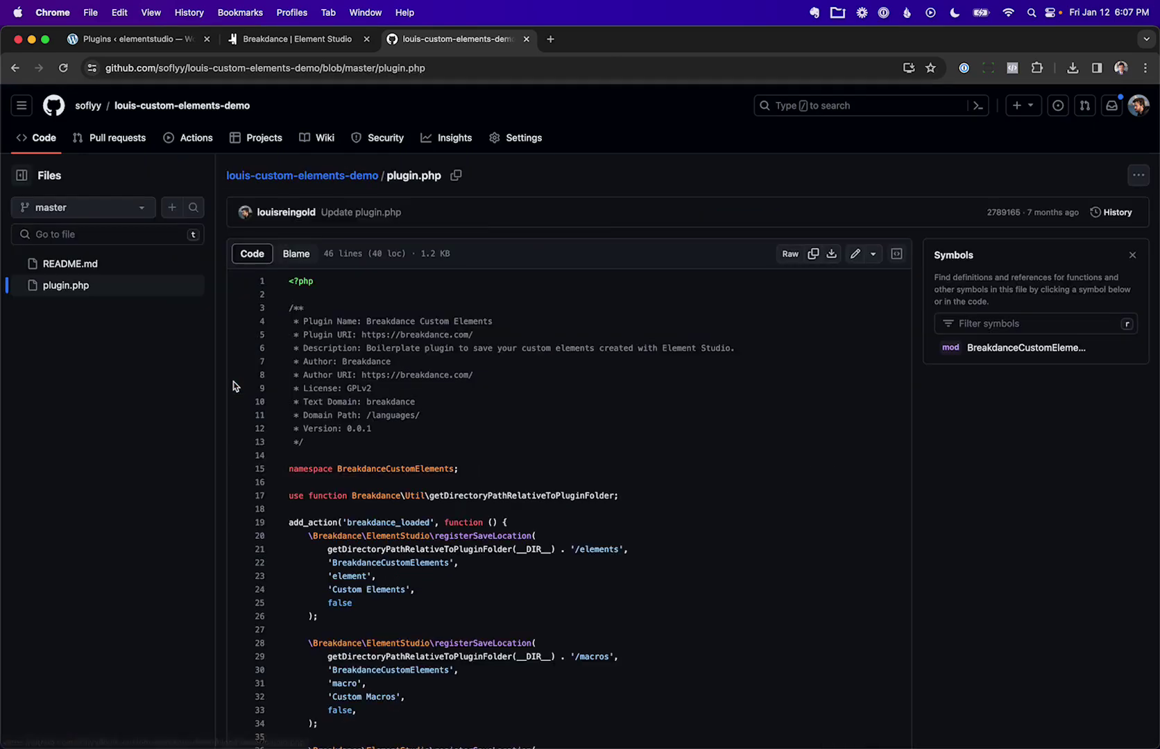
click(857, 255)
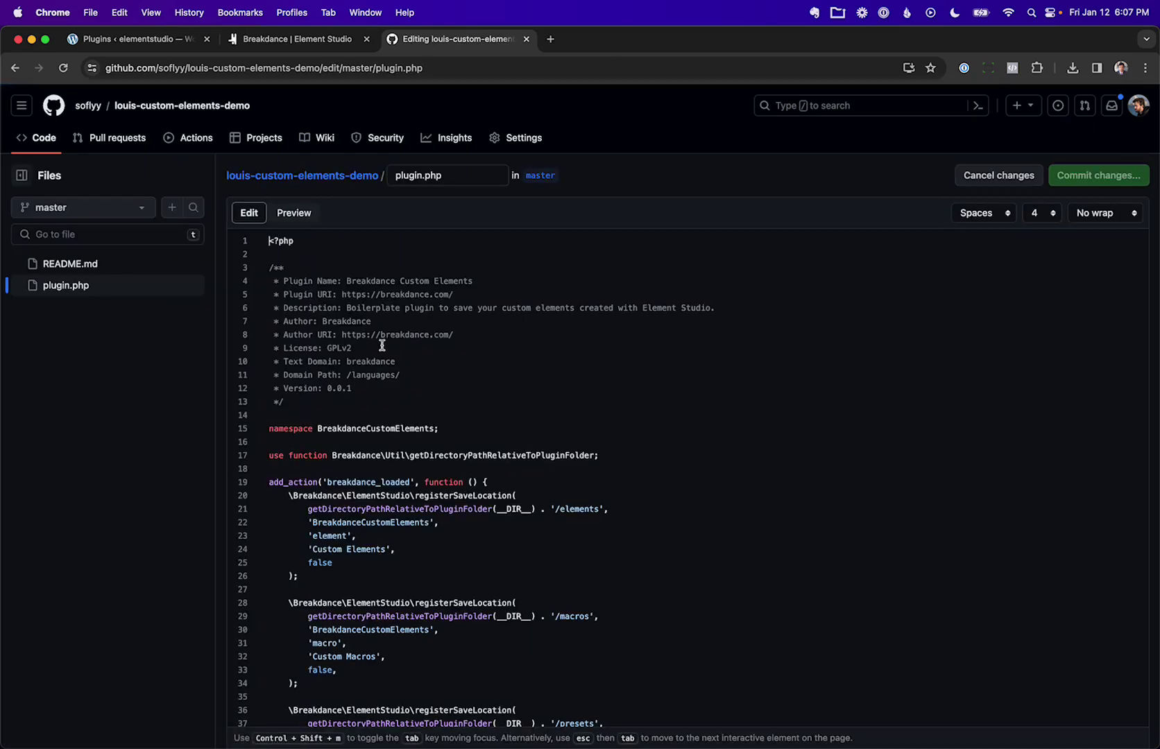
double_click(373, 283)
text(Louis)
double_click(405, 294)
text(louisreingold)
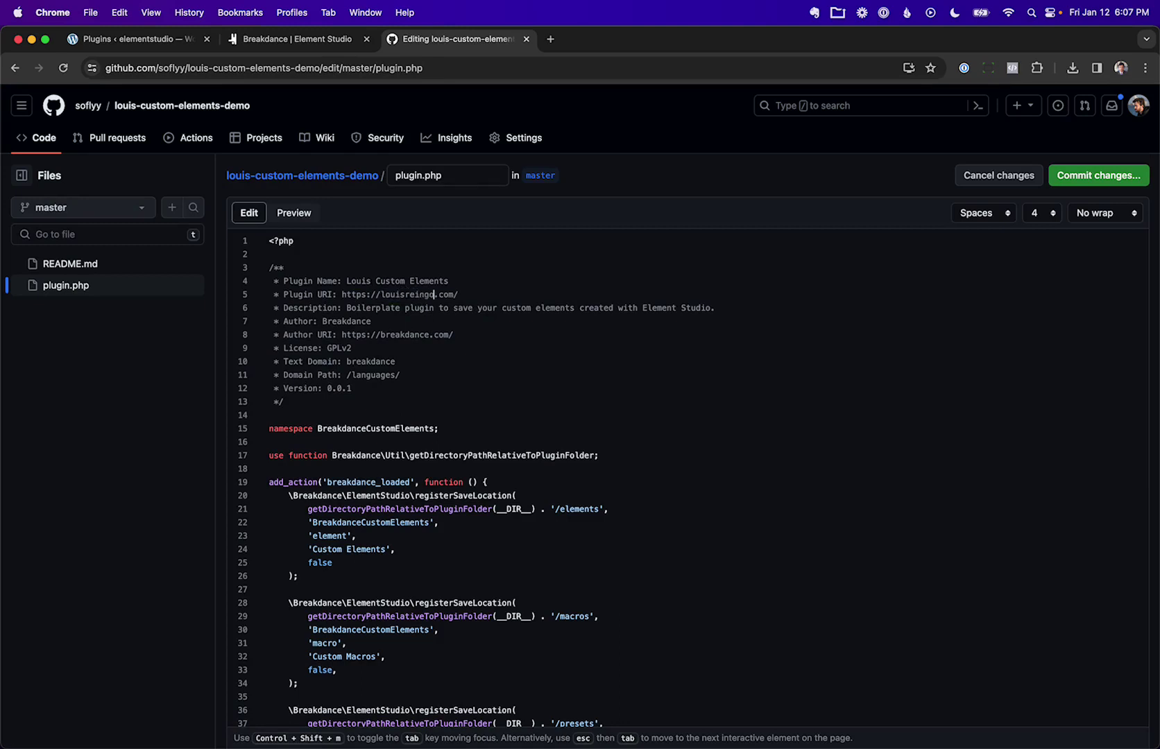
Step: In the plugin header, set the description to "Example description." and fill in the author's first name and own domain as Author URI
drag(346, 307, 693, 304)
text(Ex)
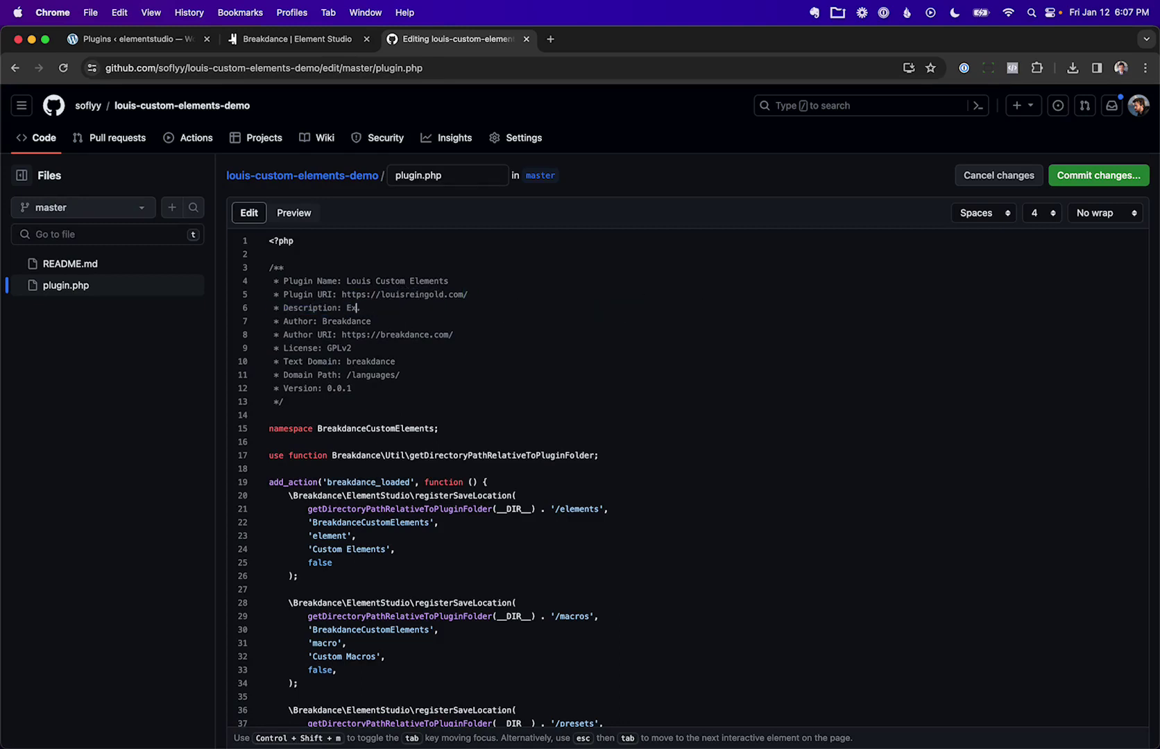
text(ample description.)
double_click(361, 321)
text(Louis)
drag(338, 318, 344, 284)
click(409, 334)
double_click(410, 334)
text(louisreingold)
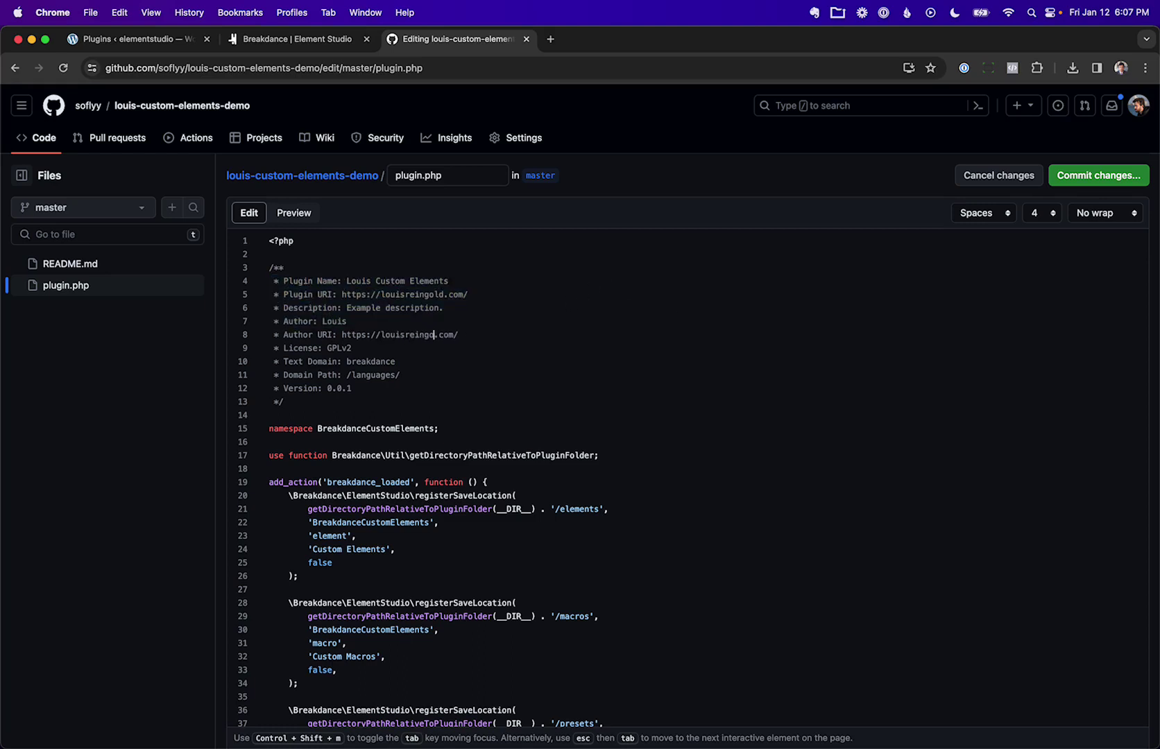
Step: Replace the namespace with LouisCustomElements in the declaration and in the elements, macros and presets save locations
scroll(340, 353, down, 2)
double_click(339, 355)
text(LouisCustojm)
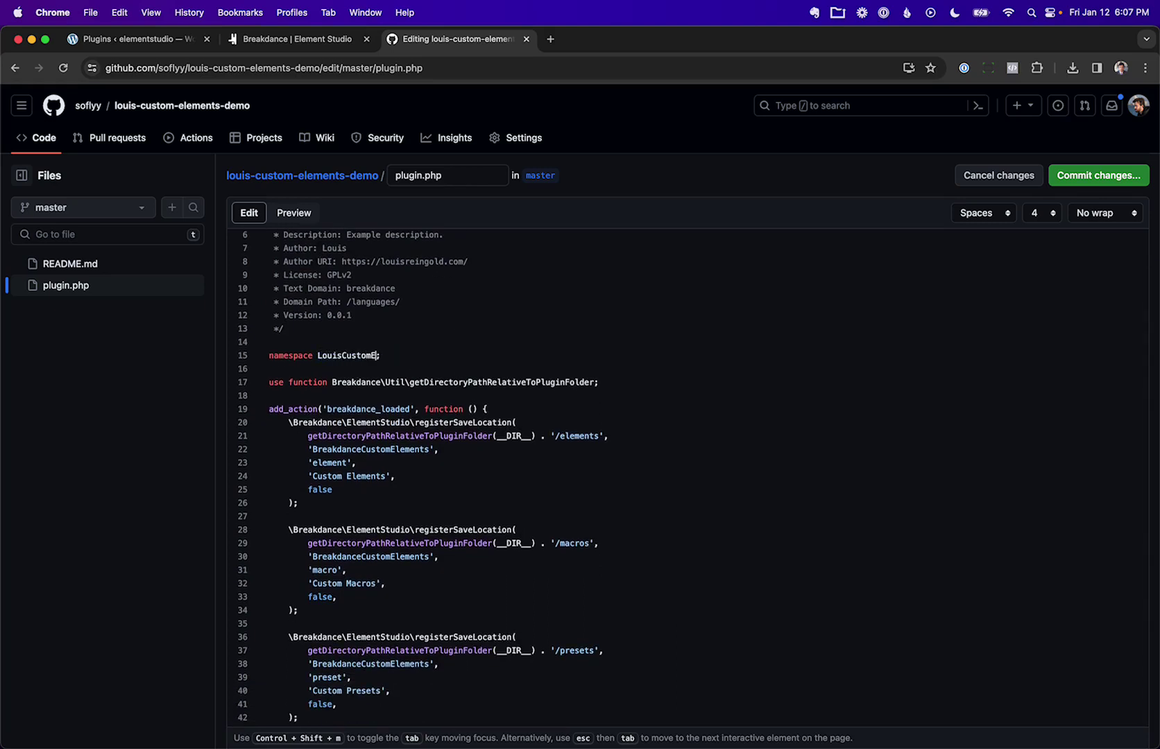
text(ts)
double_click(365, 355)
key(super+c)
double_click(396, 449)
key(super+v)
double_click(378, 556)
key(super+v)
double_click(380, 664)
key(super+v)
Step: Rename the three save location labels to Louis Custom Elements, Louis Custom Macros and Louis Custom Presets
click(316, 476)
text(Louis)
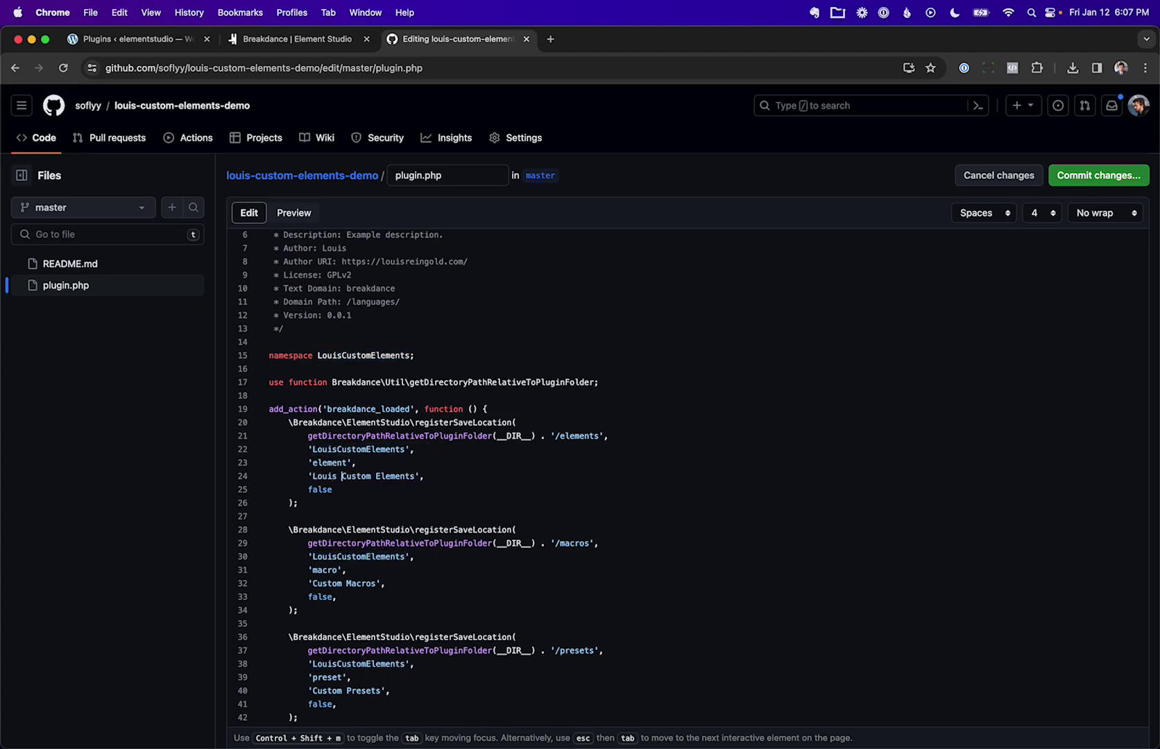
click(311, 583)
text(Louis)
click(313, 692)
text(Louis)
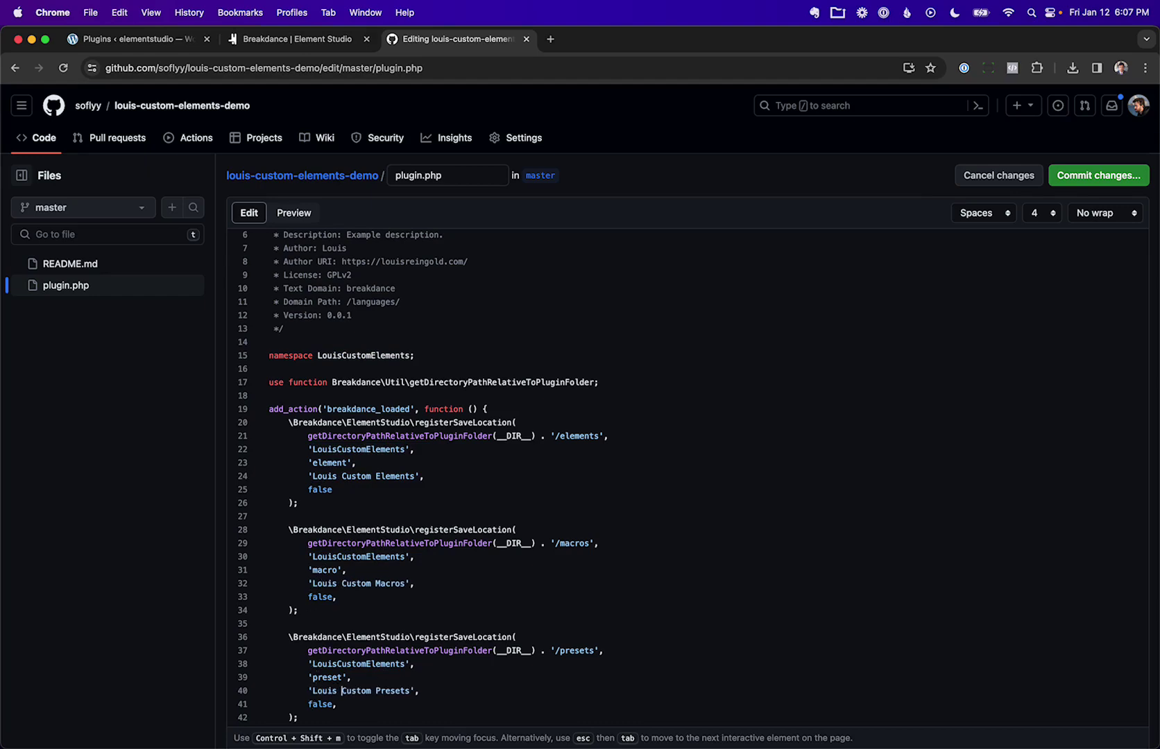
Step: Commit the edits directly to the master branch with the message "Update plugin.php" and reopen plugin.php from the repository root to check its plugin name
click(1110, 176)
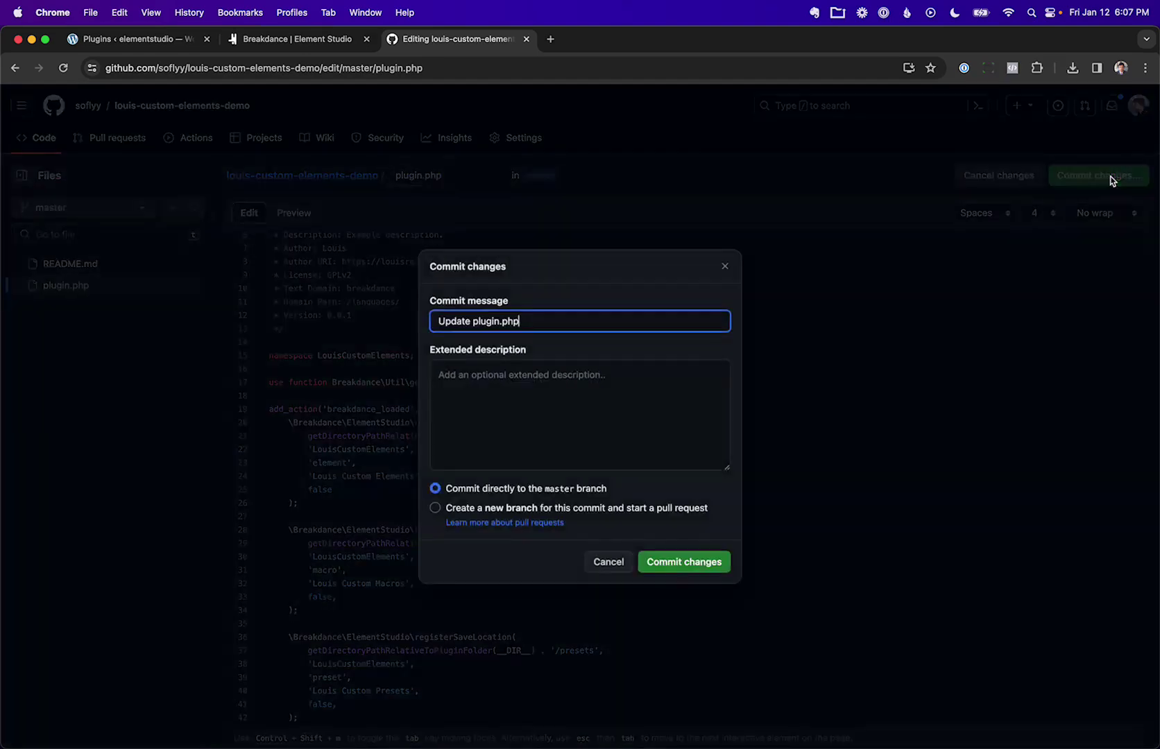
drag(521, 320, 431, 312)
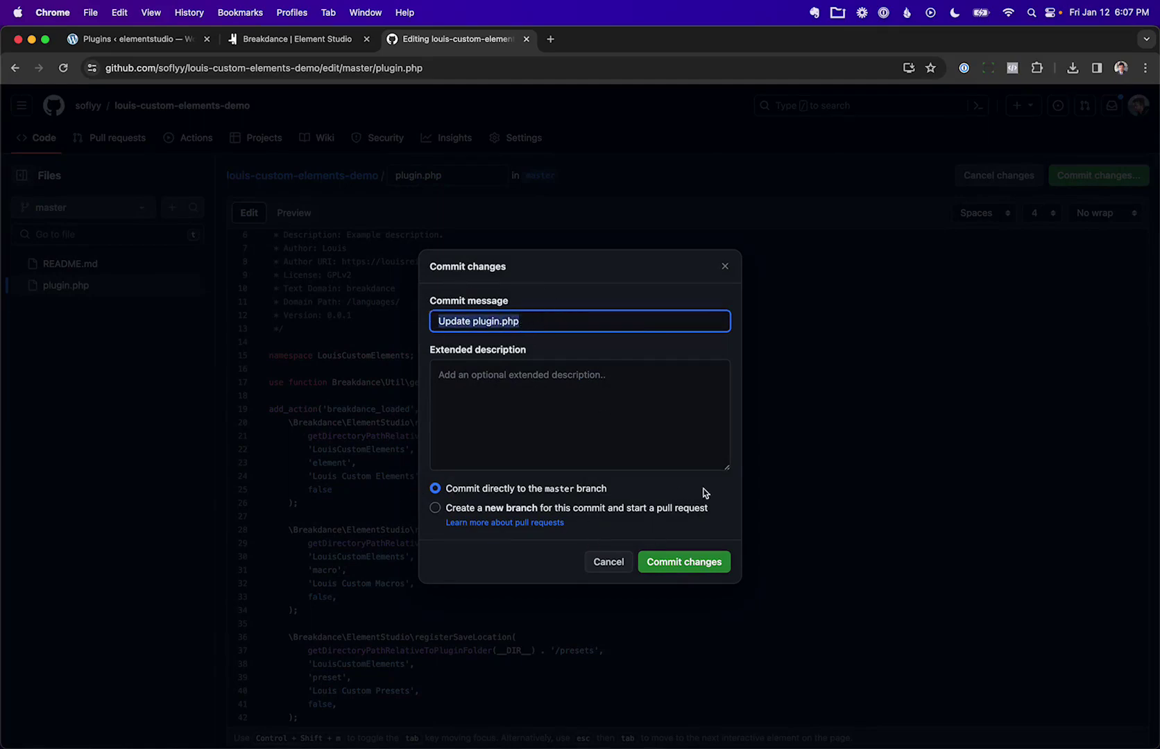
click(698, 563)
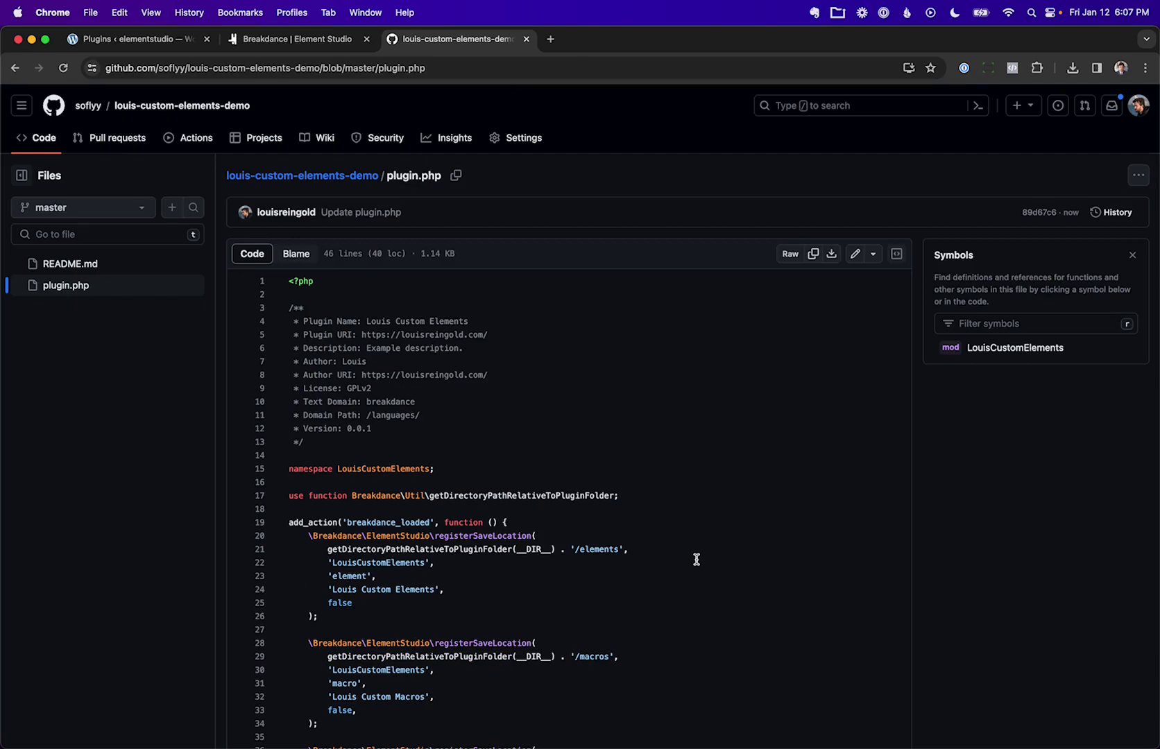
click(343, 175)
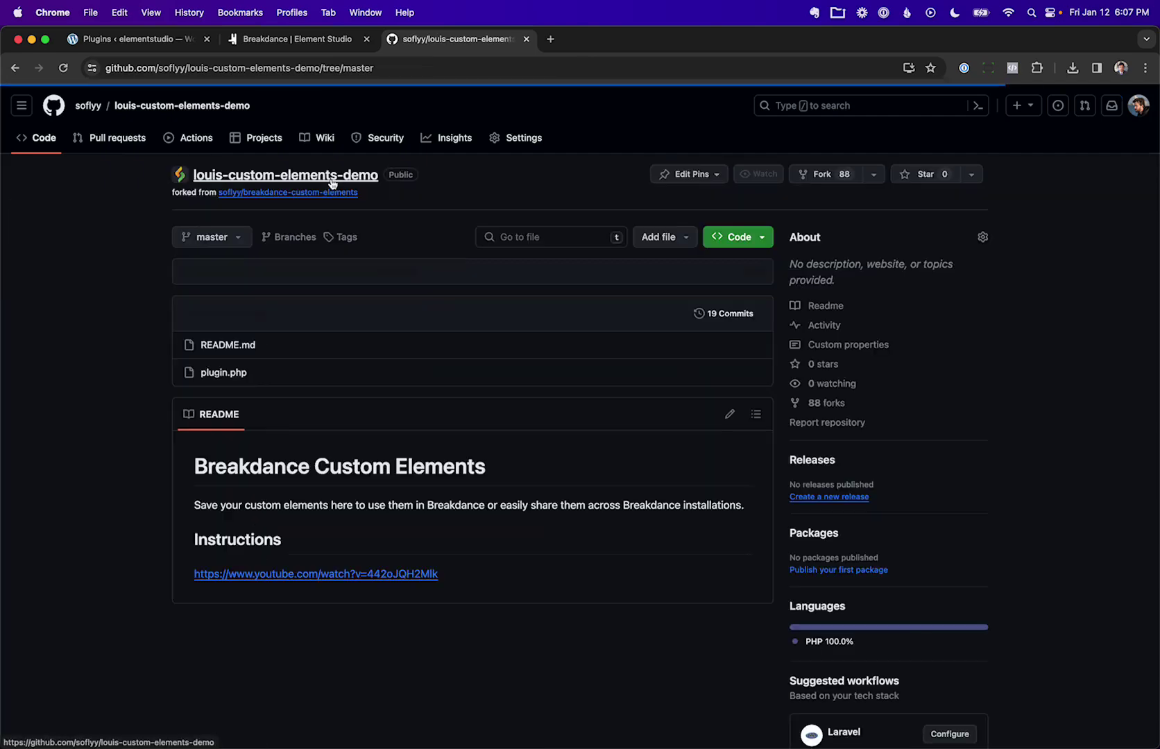
click(224, 381)
triple_click(390, 322)
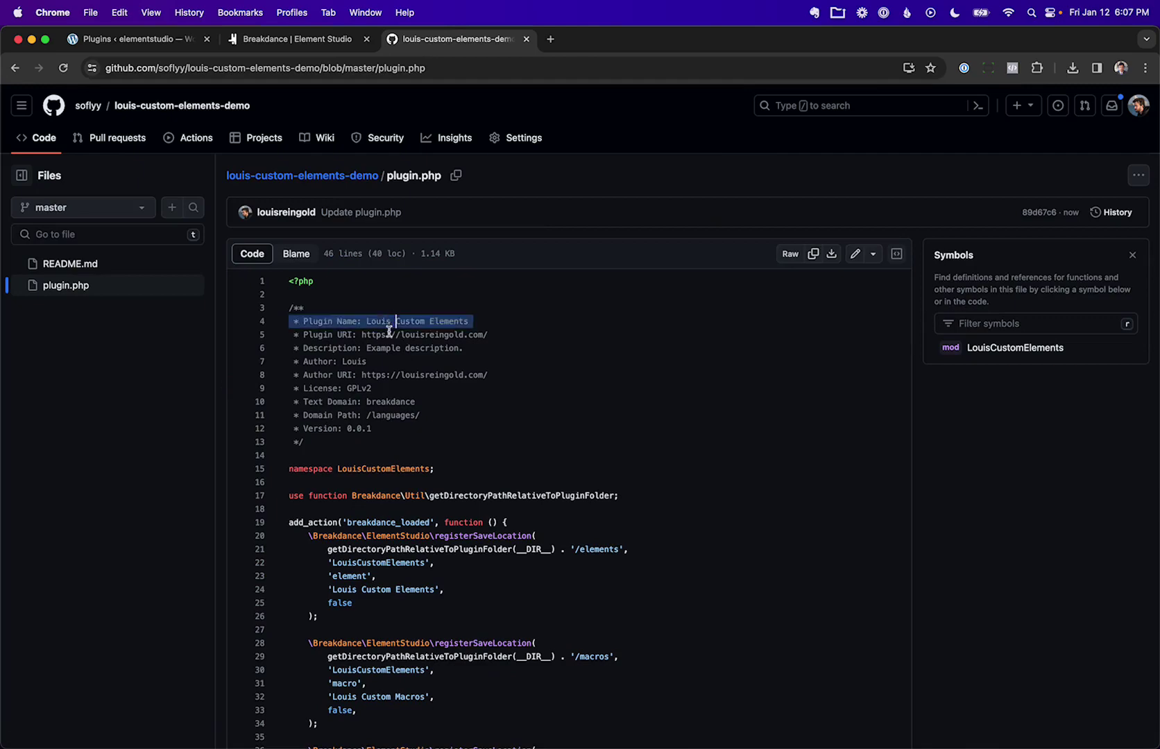
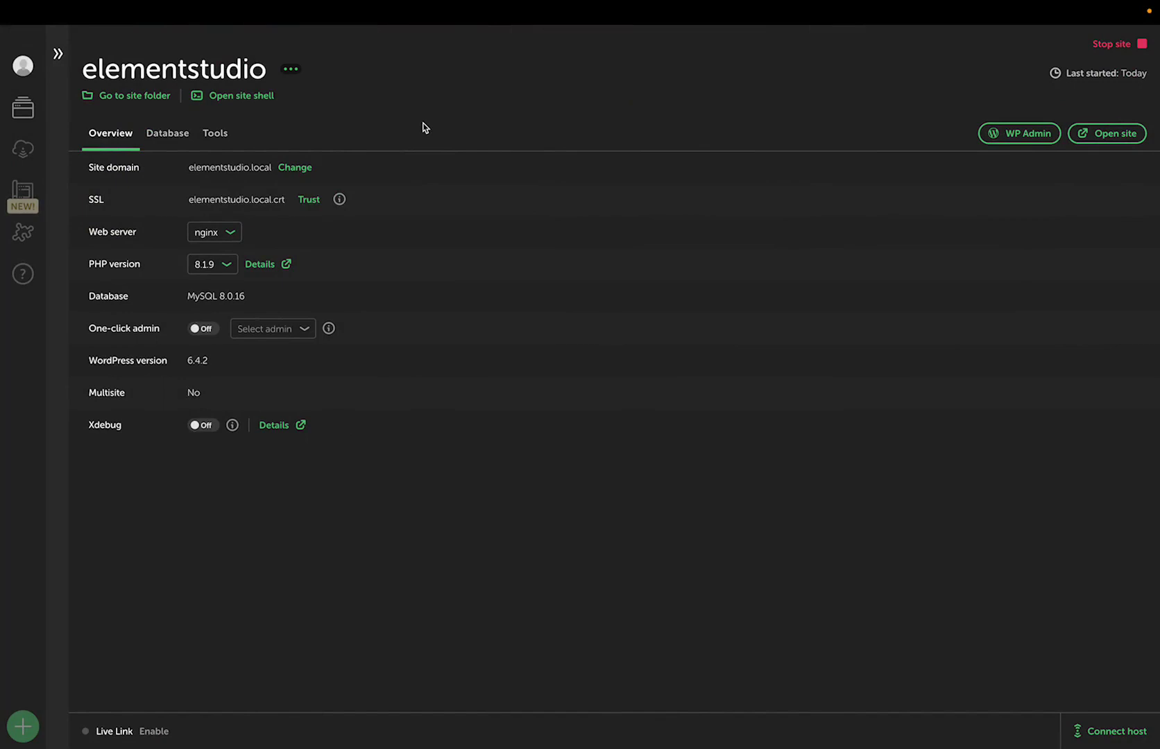
Step: Open the elementstudio site shell from Local, change into wp-content/plugins and list the folder's contents
click(244, 97)
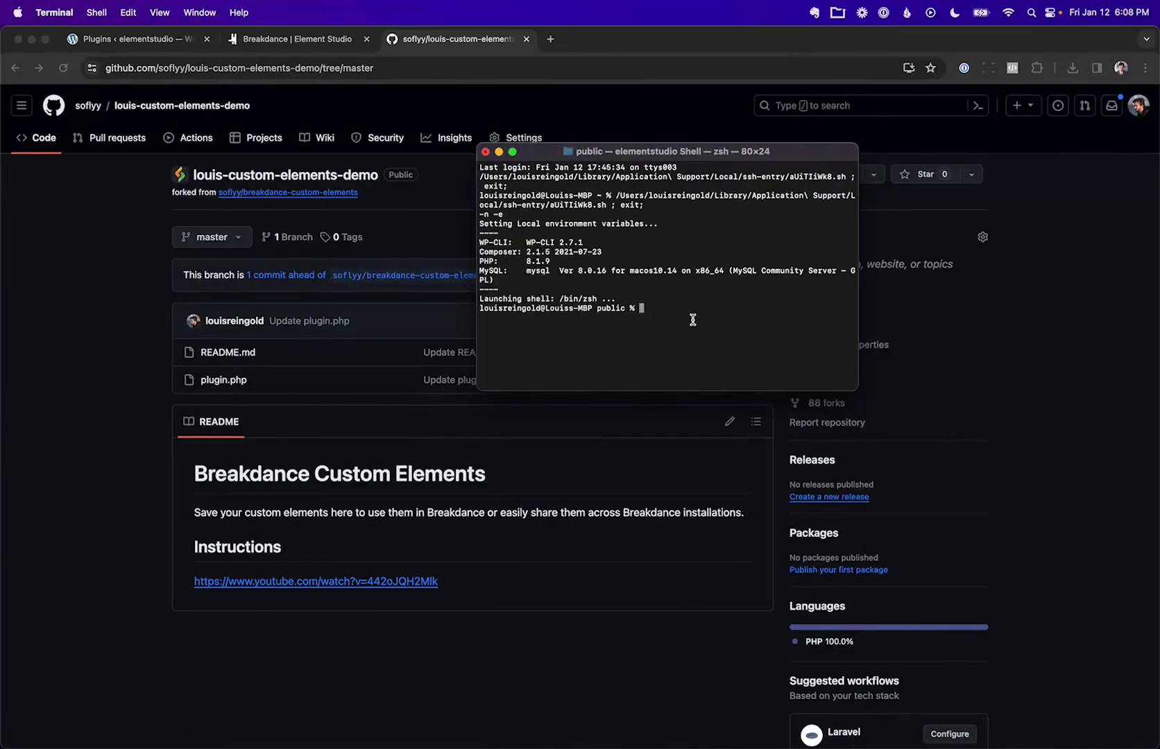
text(ls)
key(Return)
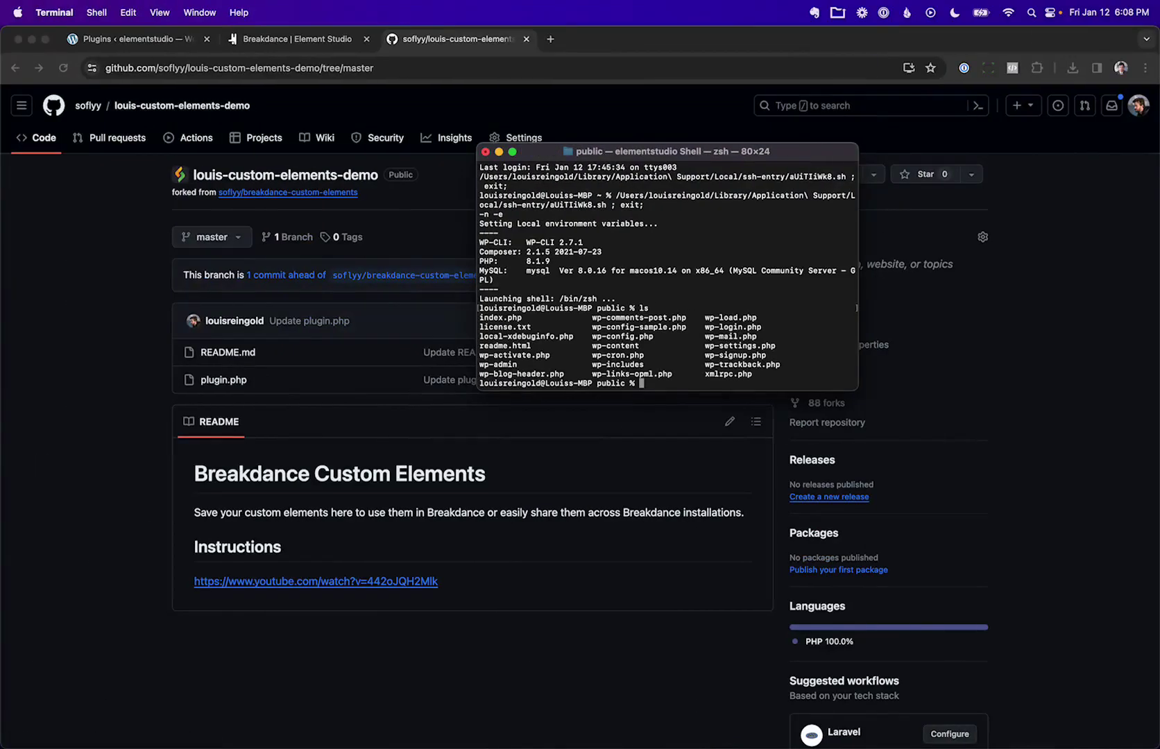
text(cd wp-content)
key(Return)
text(ls)
key(Return)
text(cd pl)
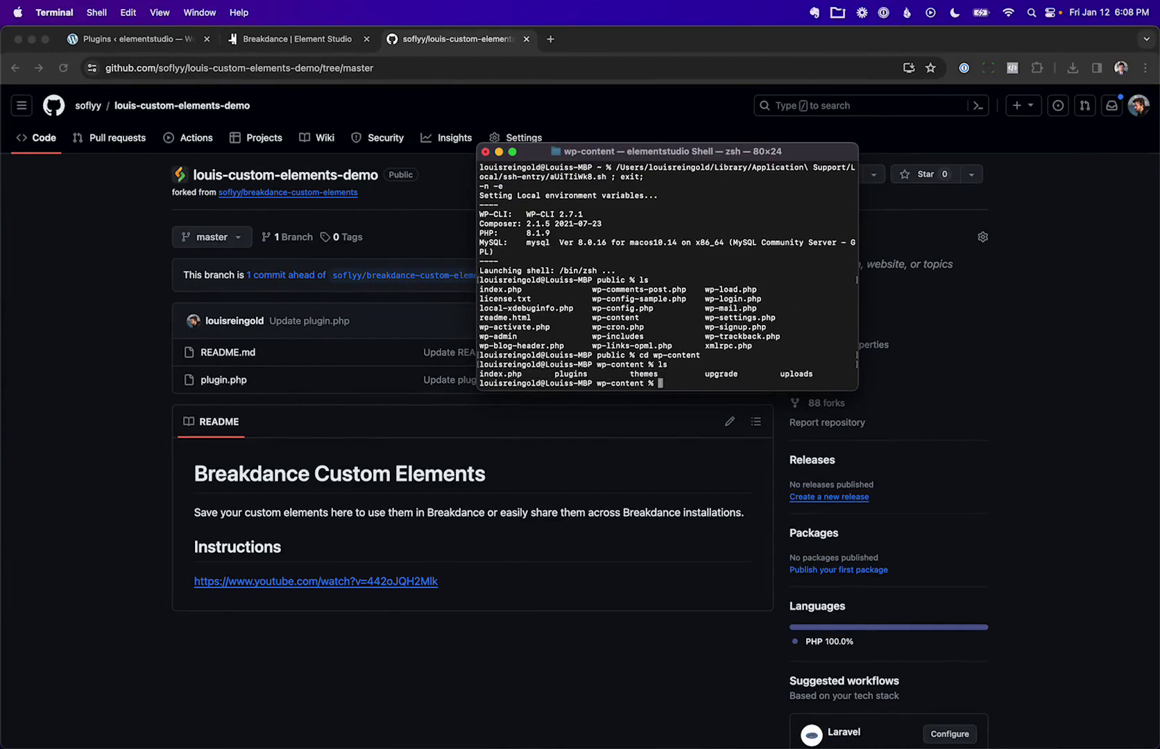
text(ugins)
key(Return)
text(ls)
key(Return)
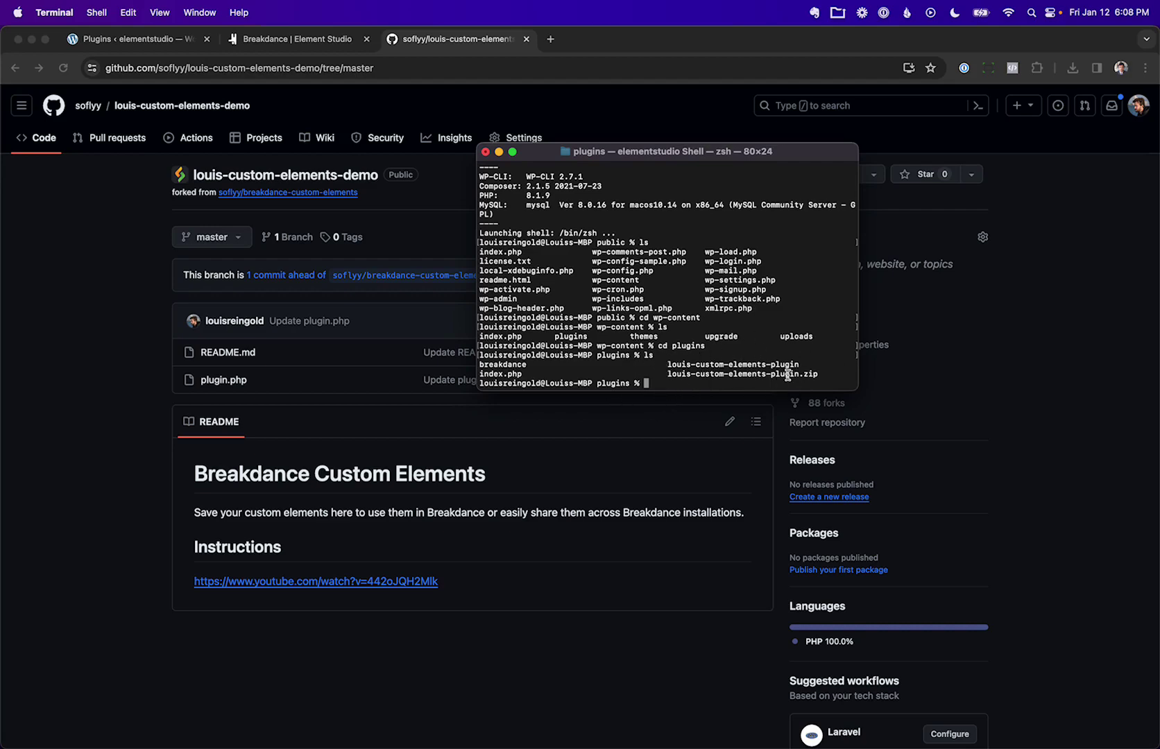
Step: On the WordPress plugins page in Chrome, deactivate and delete the Louis Custom Elements plugin
click(111, 355)
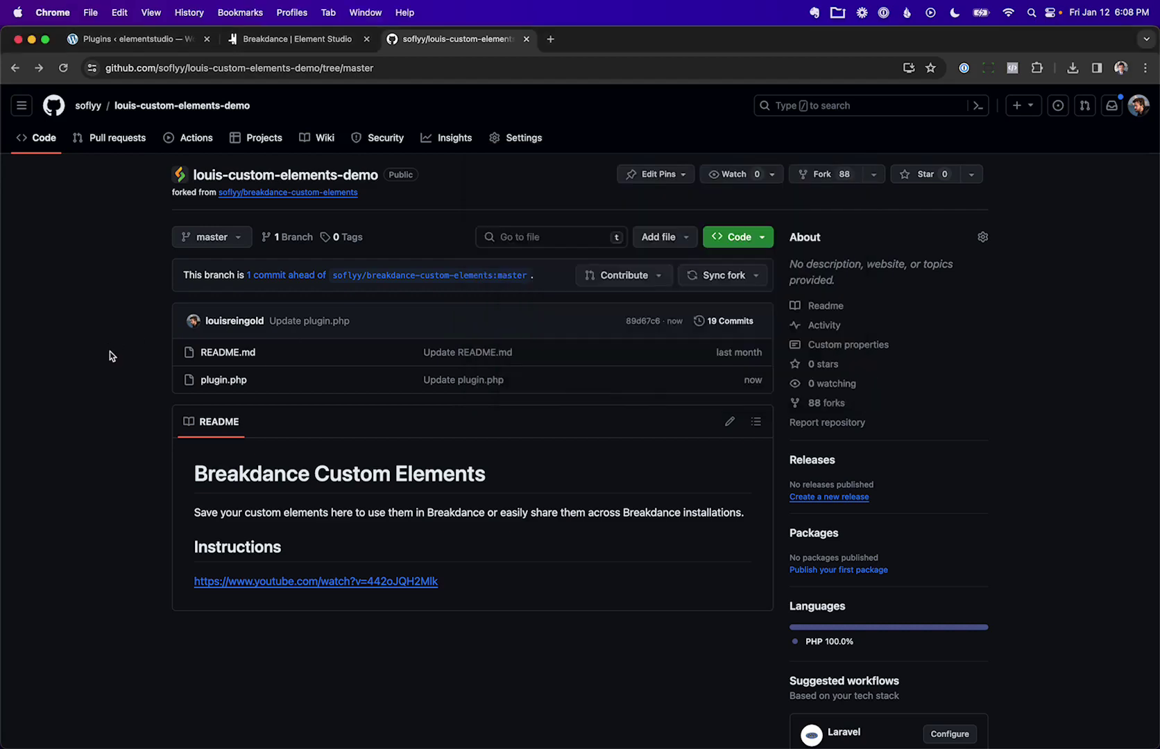
click(143, 40)
click(312, 68)
key(Return)
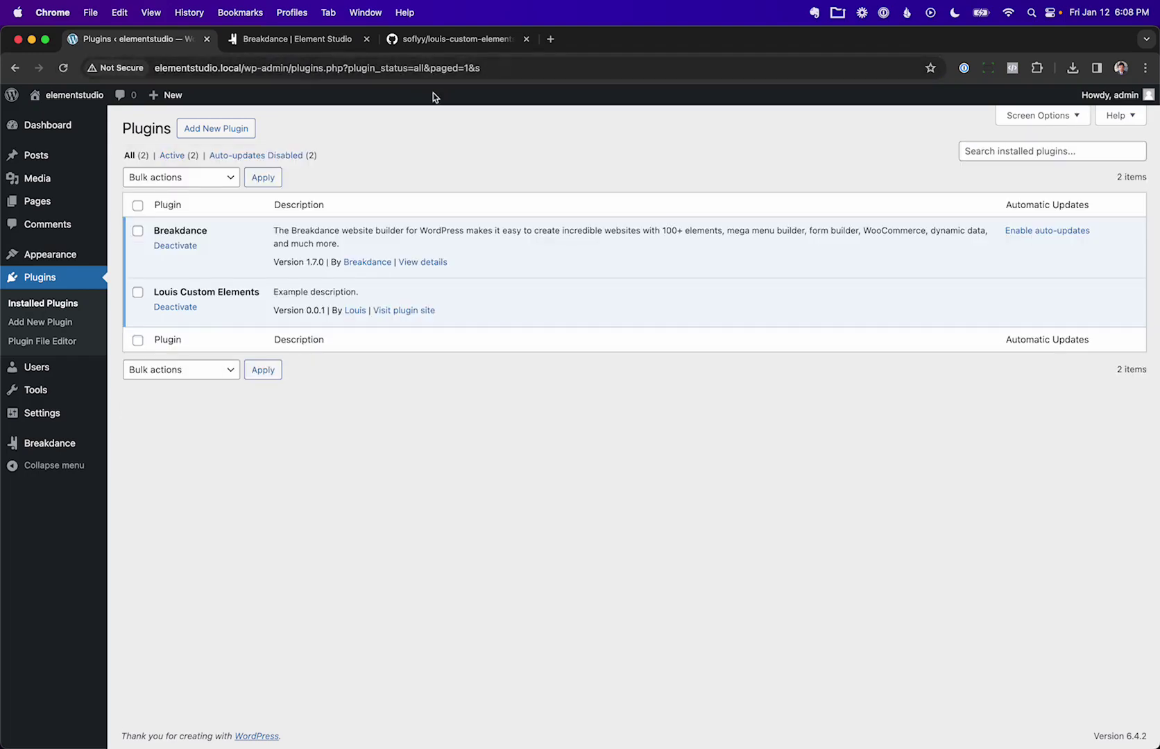
click(184, 307)
click(208, 349)
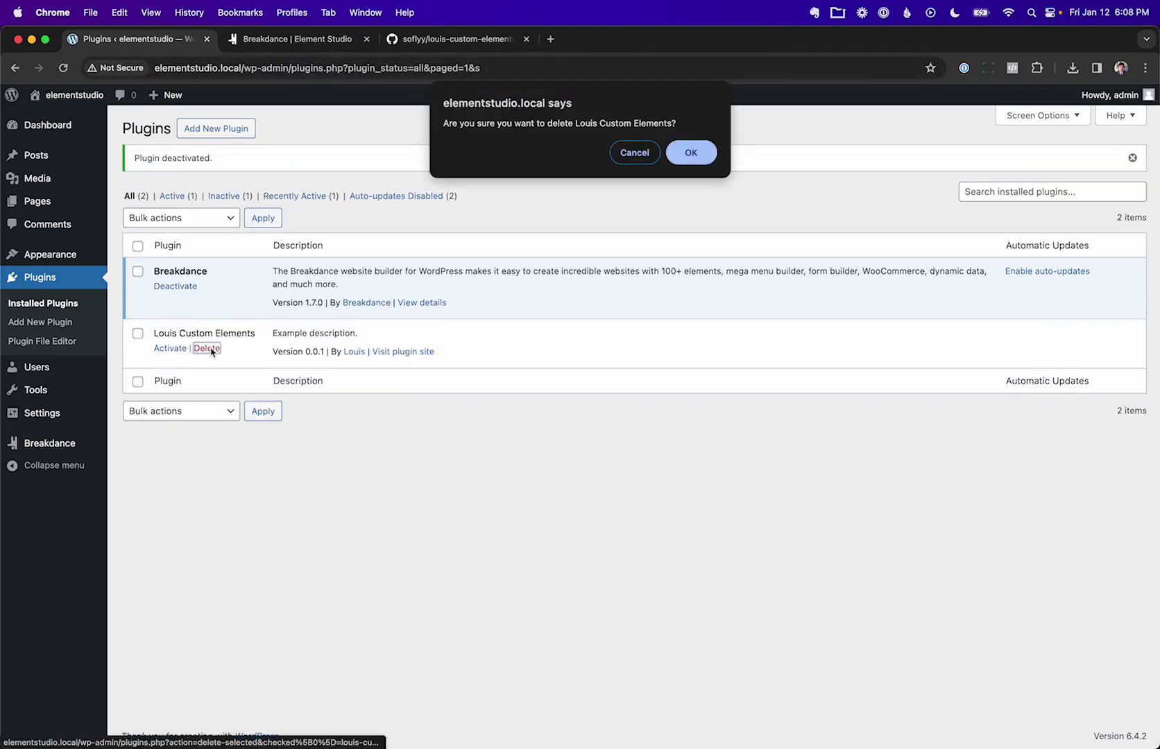
key(Return)
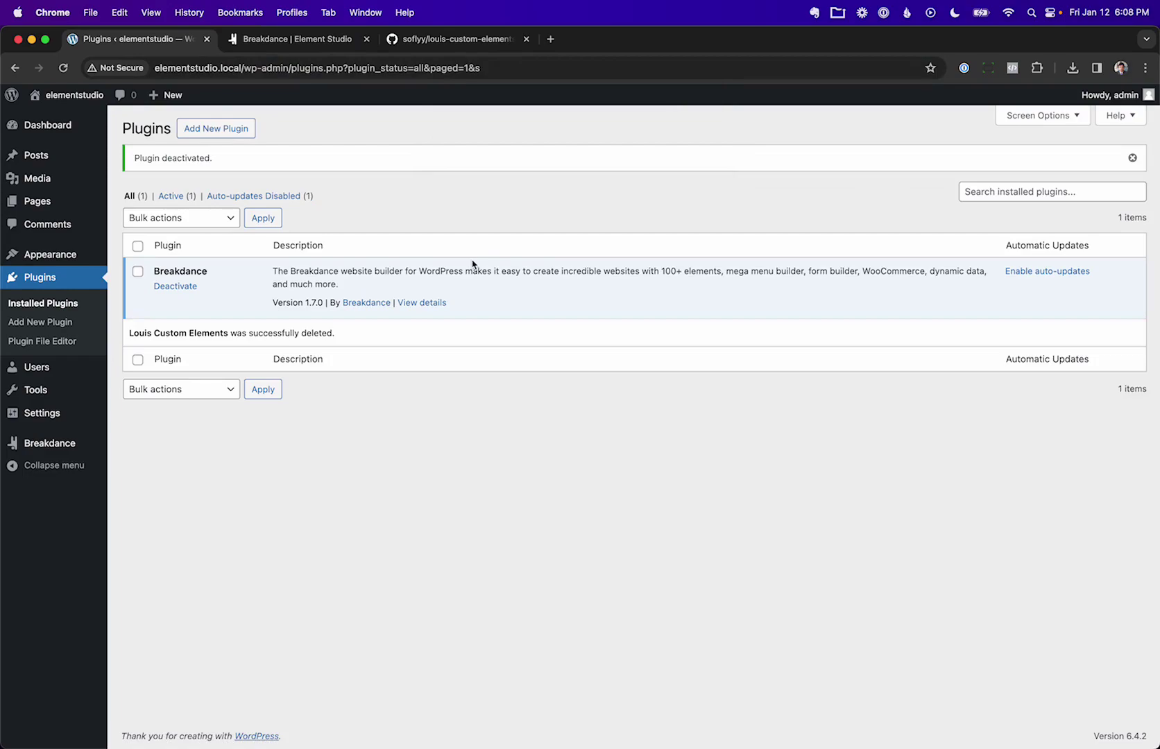
Step: Switch back to the Terminal site shell and remove the leftover plugin zip with "rm louis-custom*", listing the plugins folder before and after
key(ctrl+Right)
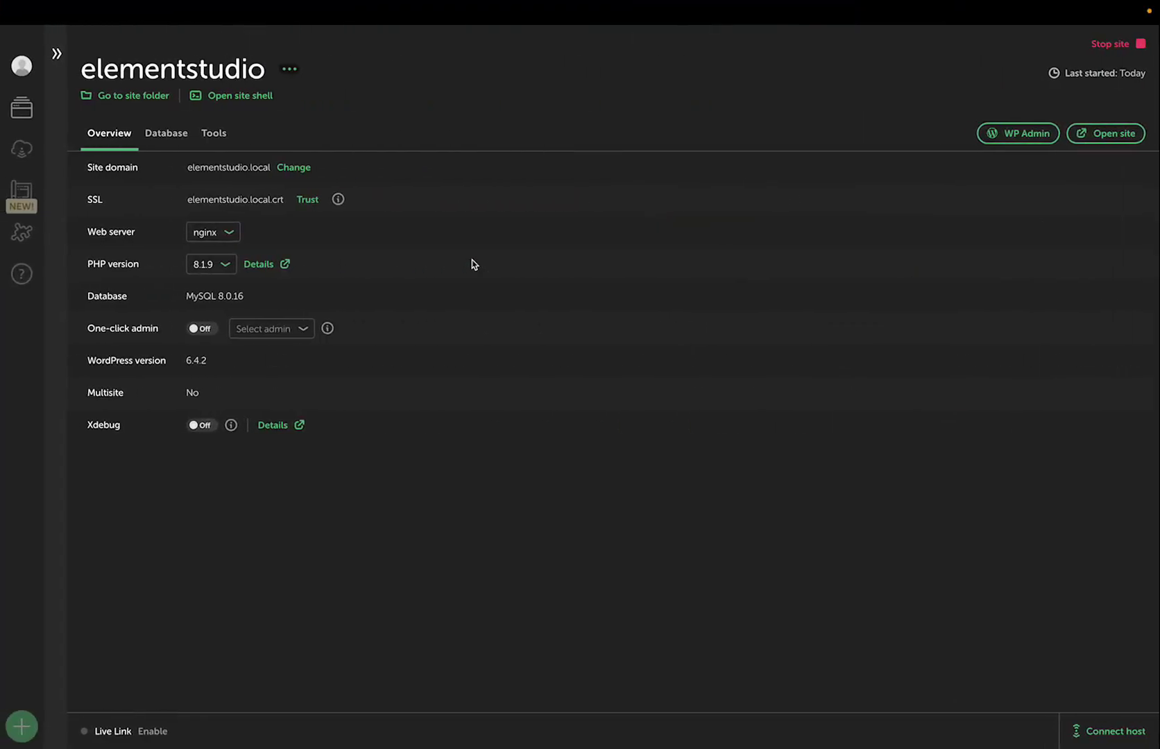
key(ctrl+Up)
click(923, 250)
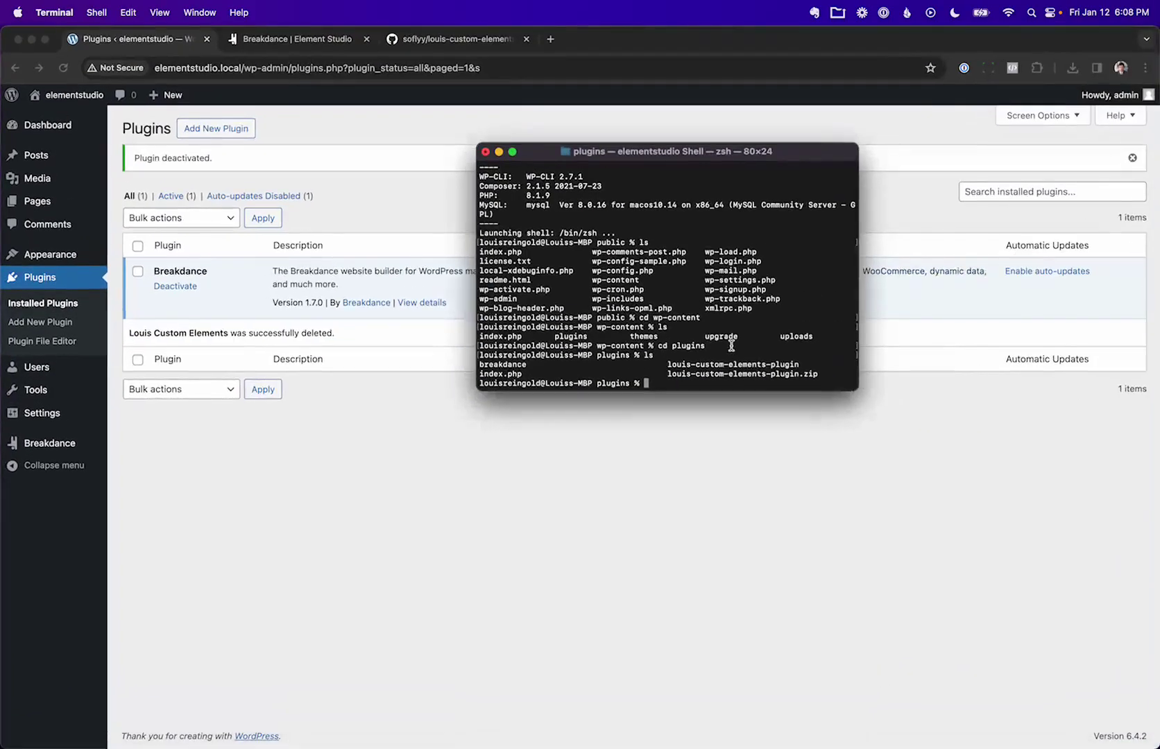
text(ls)
key(Return)
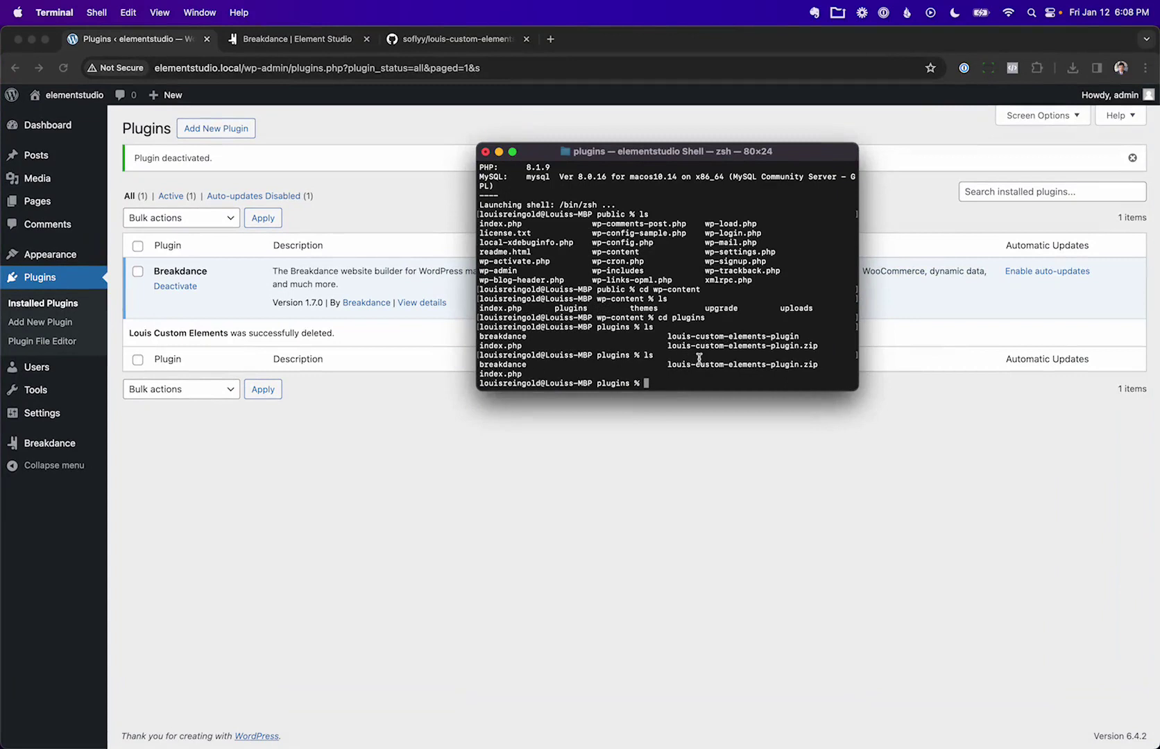
drag(668, 365, 795, 371)
click(781, 376)
text(rm louis-custom*)
key(Return)
text(ls)
key(Return)
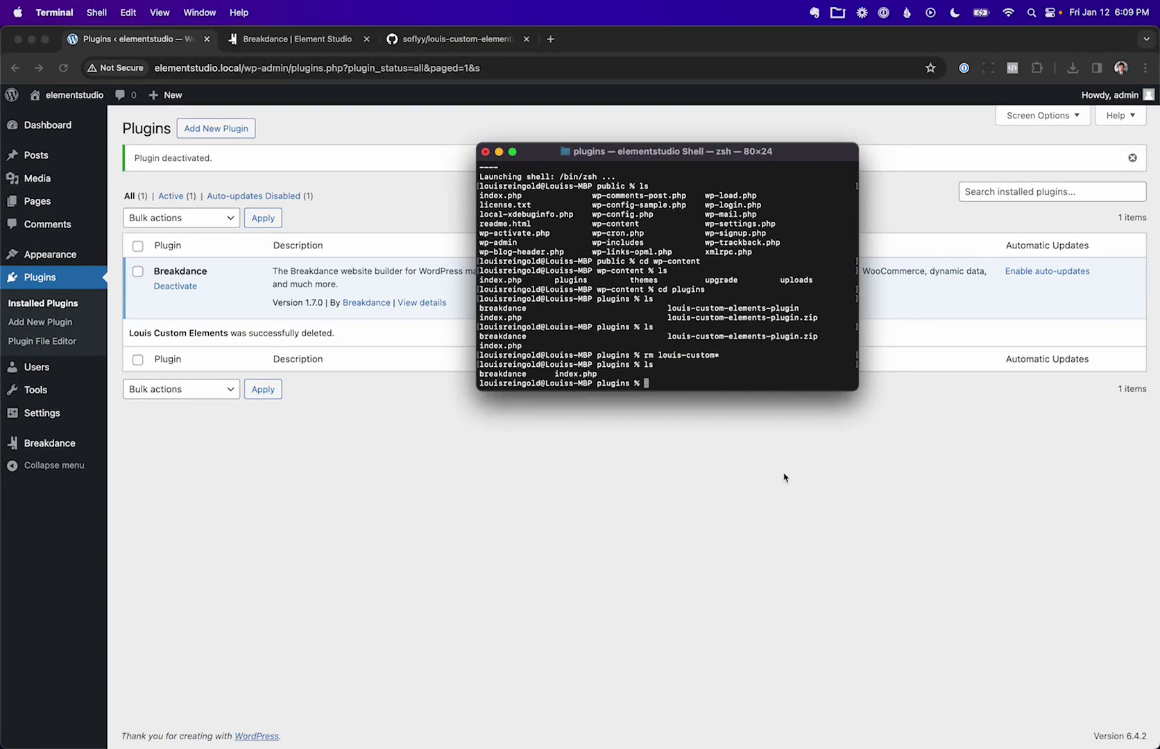
Step: Switch to the GitHub louis-custom-elements-demo repository in Chrome, view its SSH and HTTPS clone addresses, and copy the GitHub CLI clone command
click(657, 503)
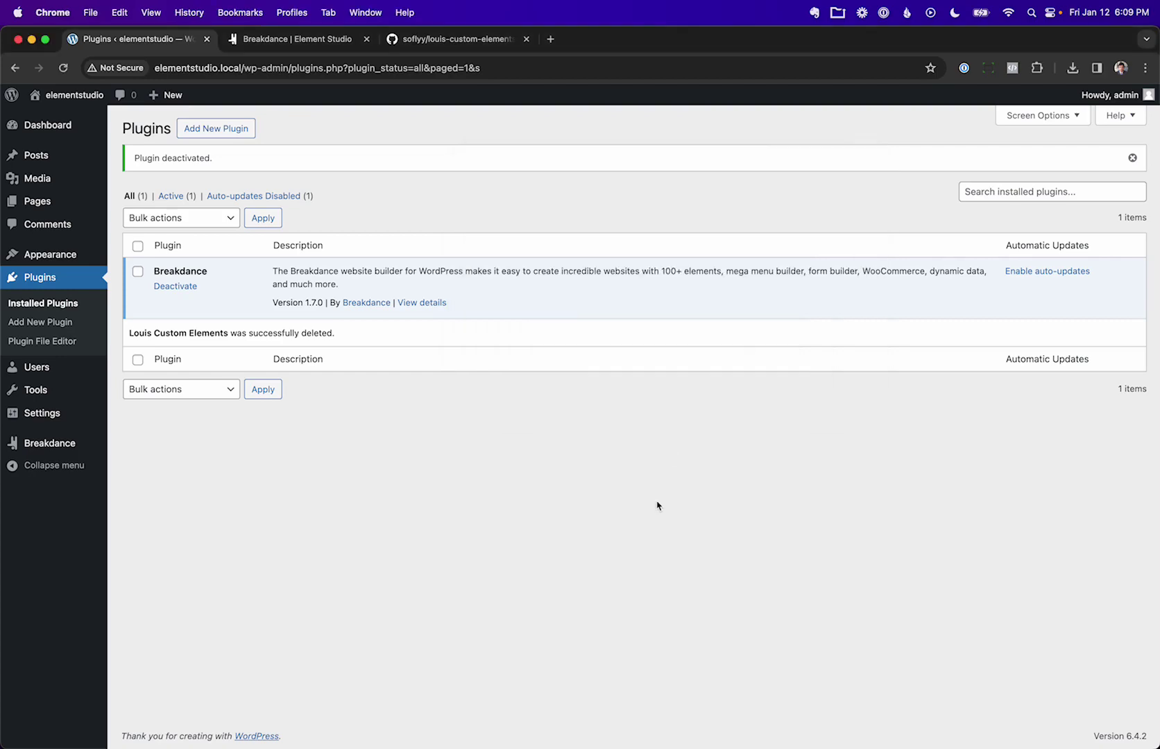
click(480, 39)
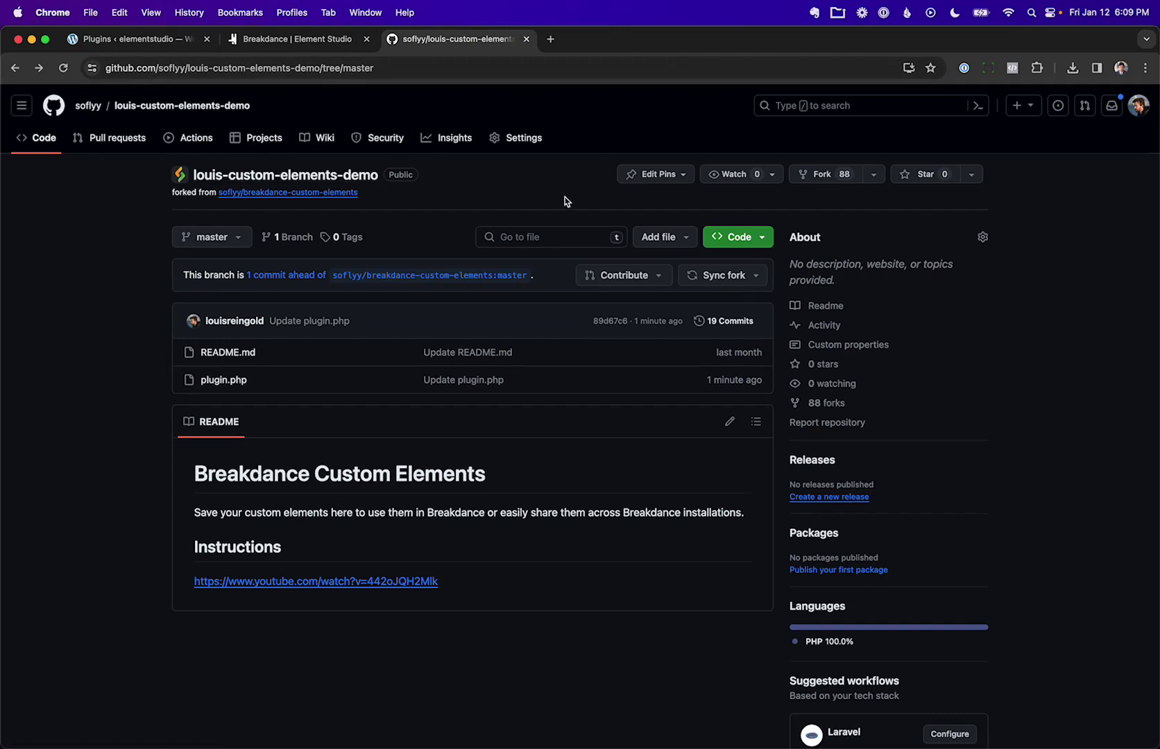
click(739, 238)
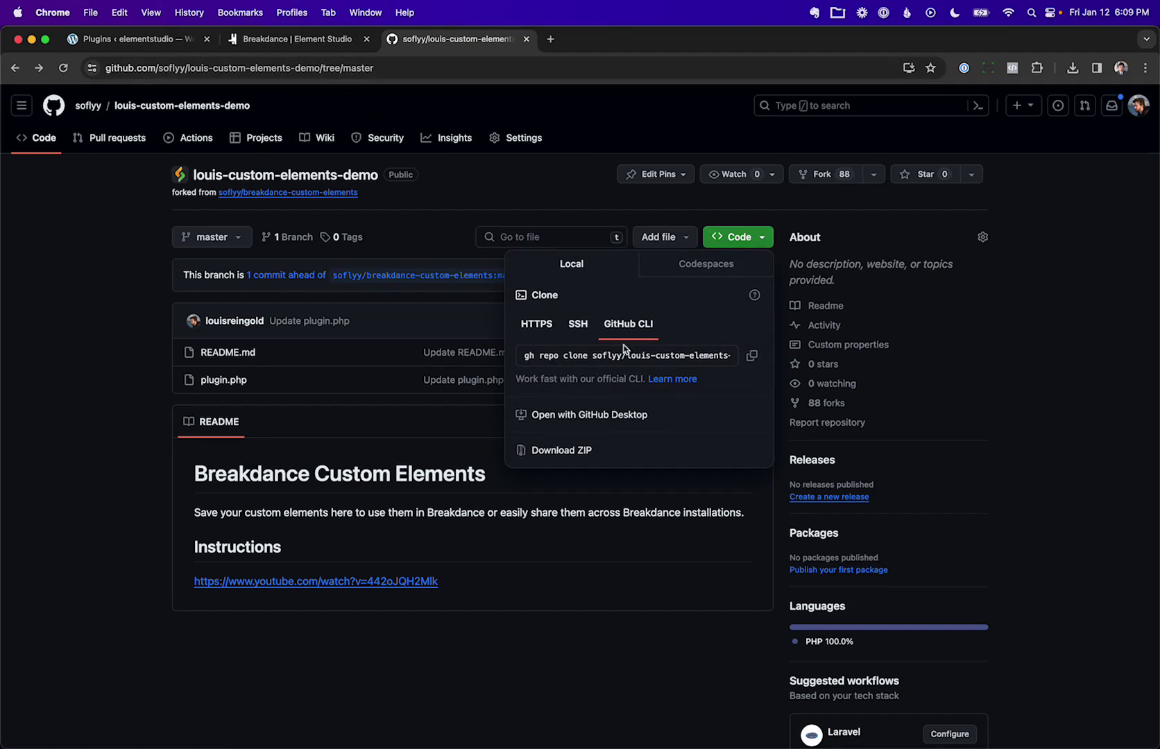
click(578, 324)
click(531, 359)
click(531, 357)
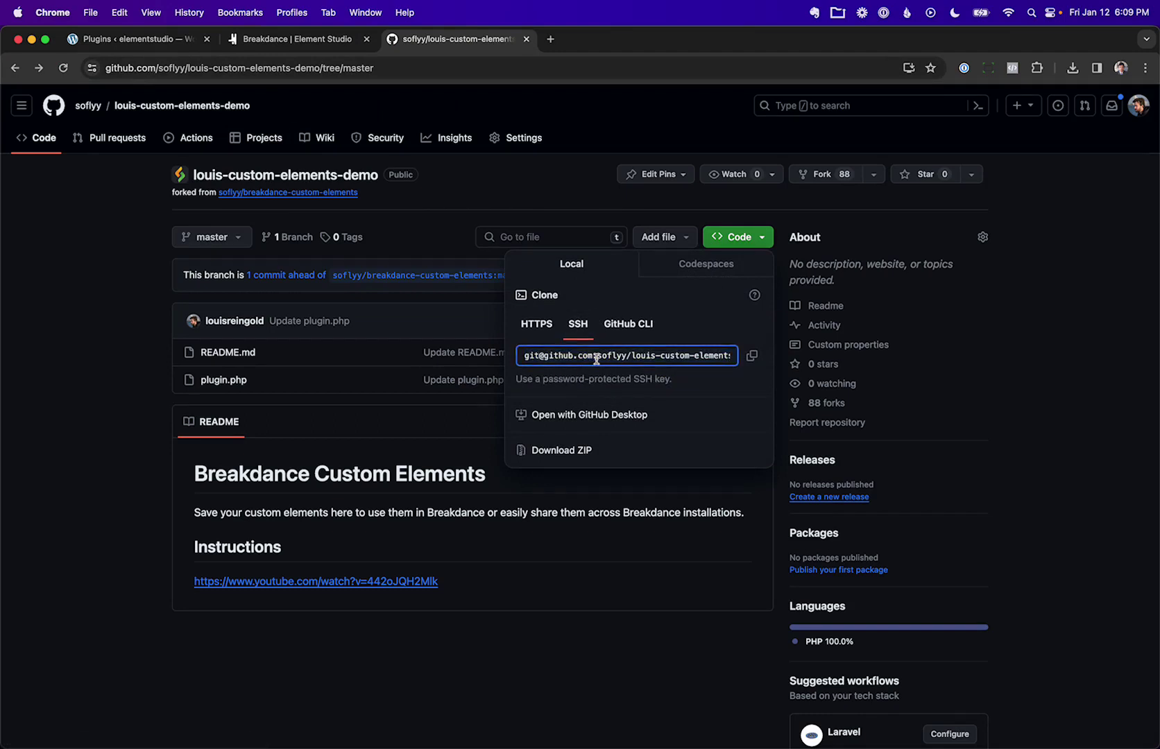
click(536, 331)
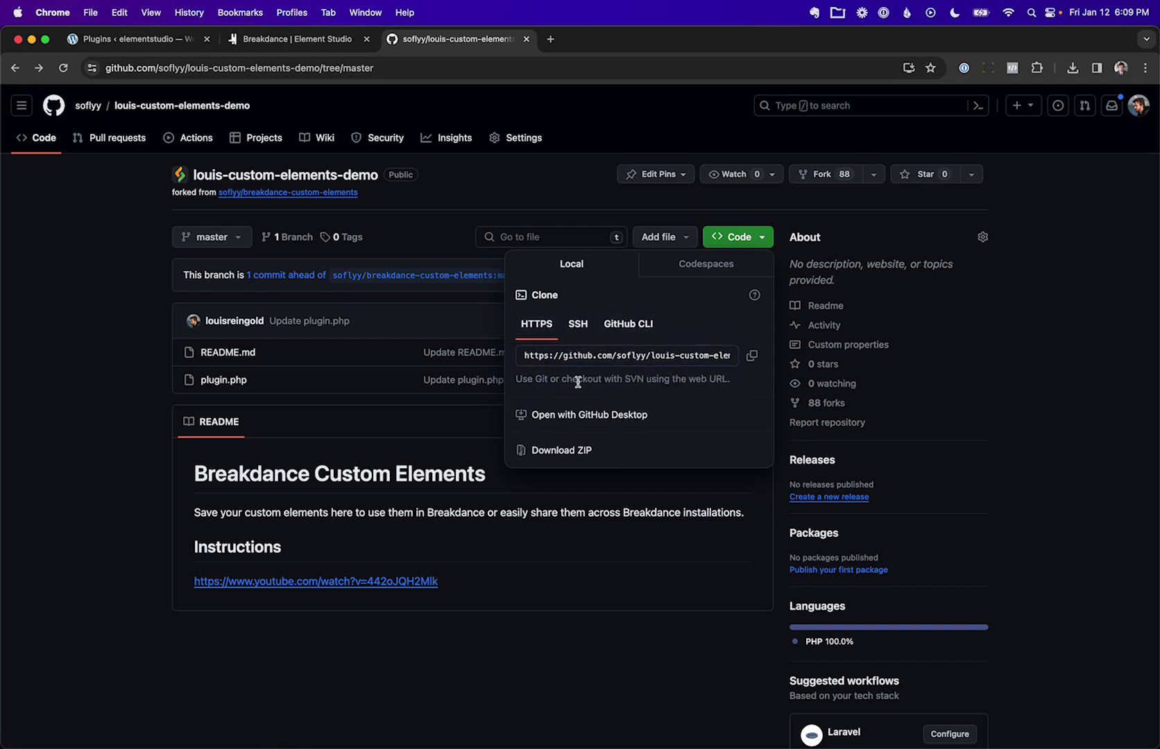
click(629, 327)
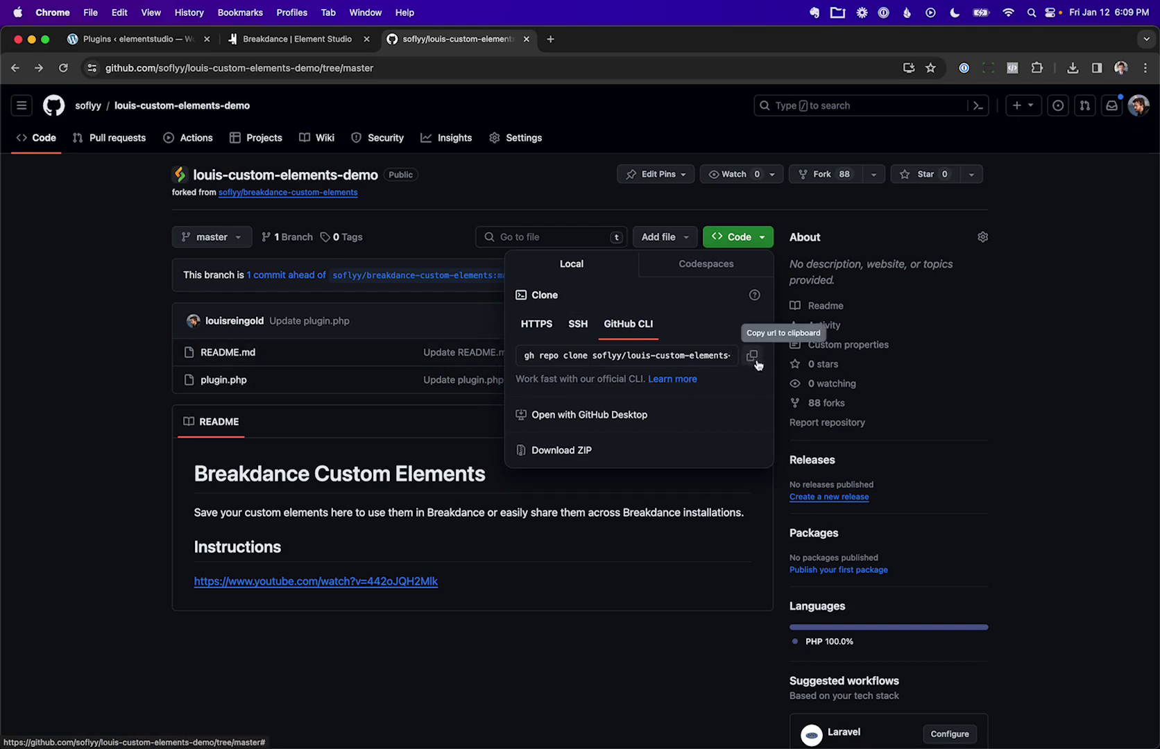
click(679, 358)
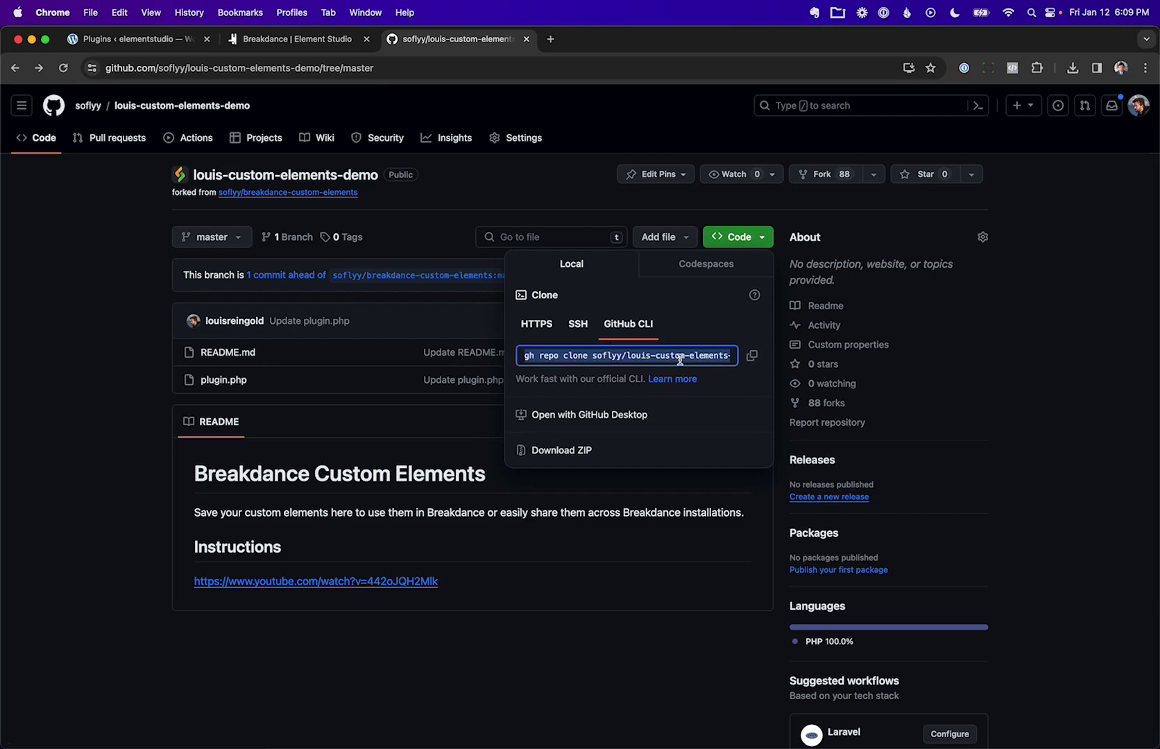
Step: Switch to the Terminal site shell, run "gh repo clone soflyy/louis-custom-elements-demo" in the plugins folder and list its contents
key(ctrl+Up)
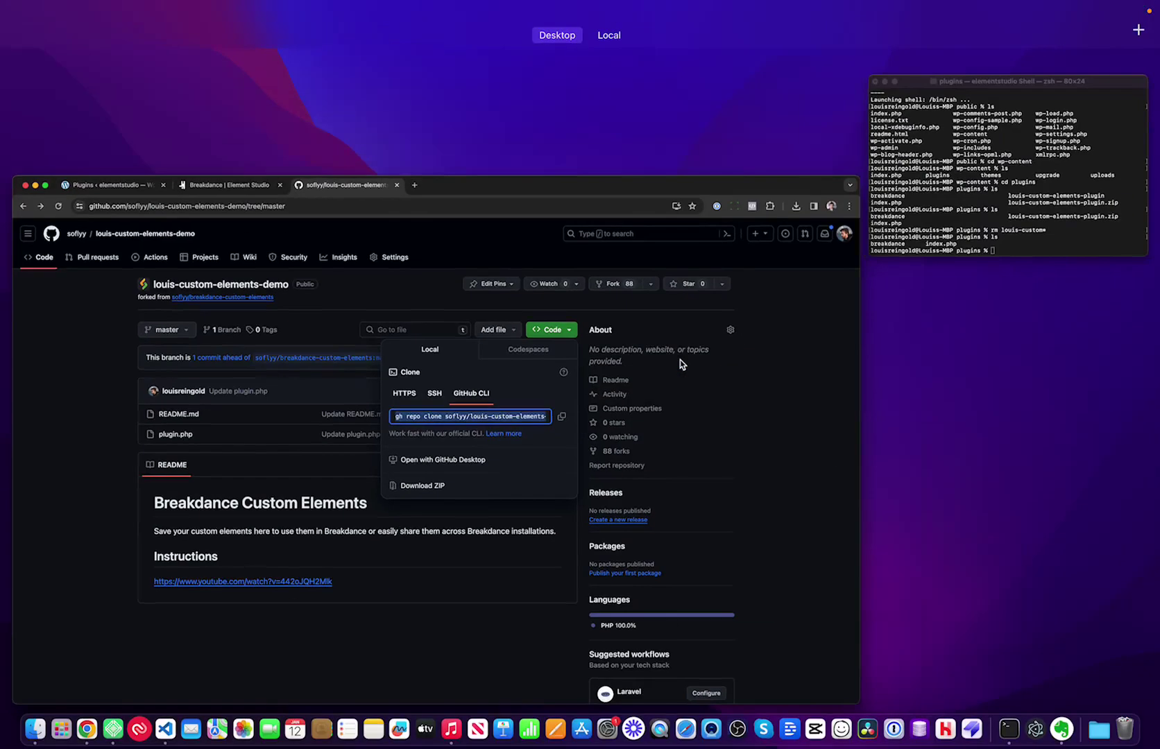
click(975, 184)
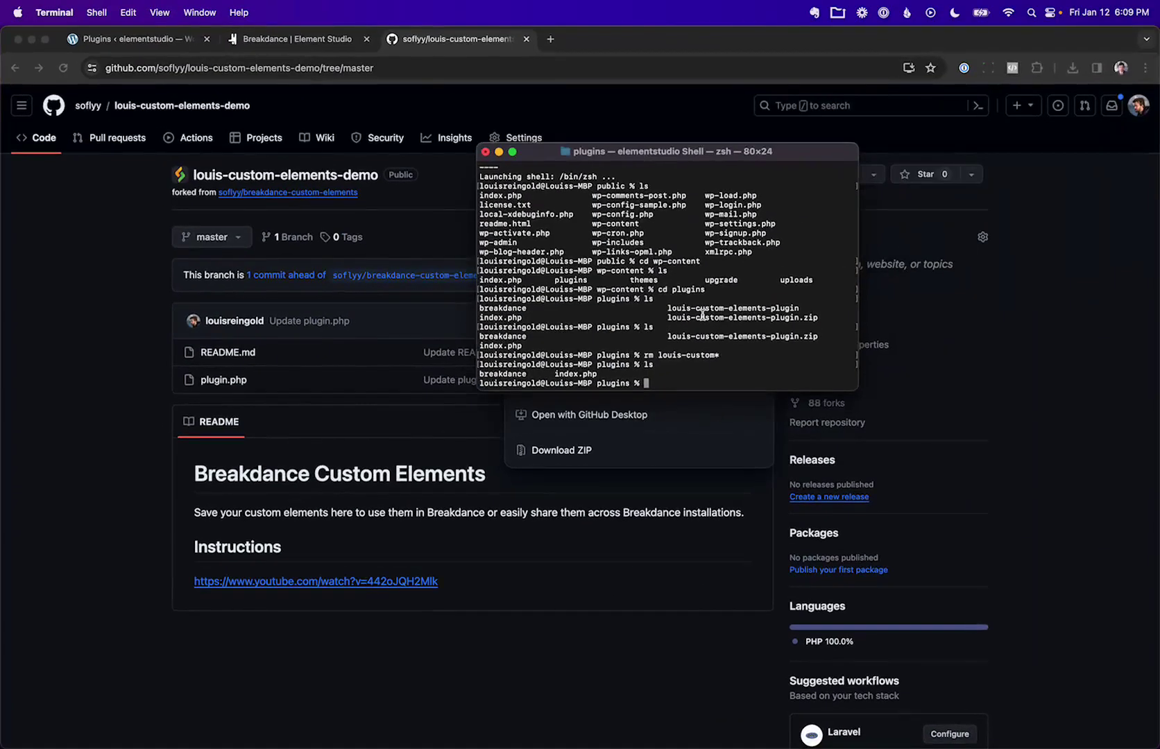
key(super+v)
key(Return)
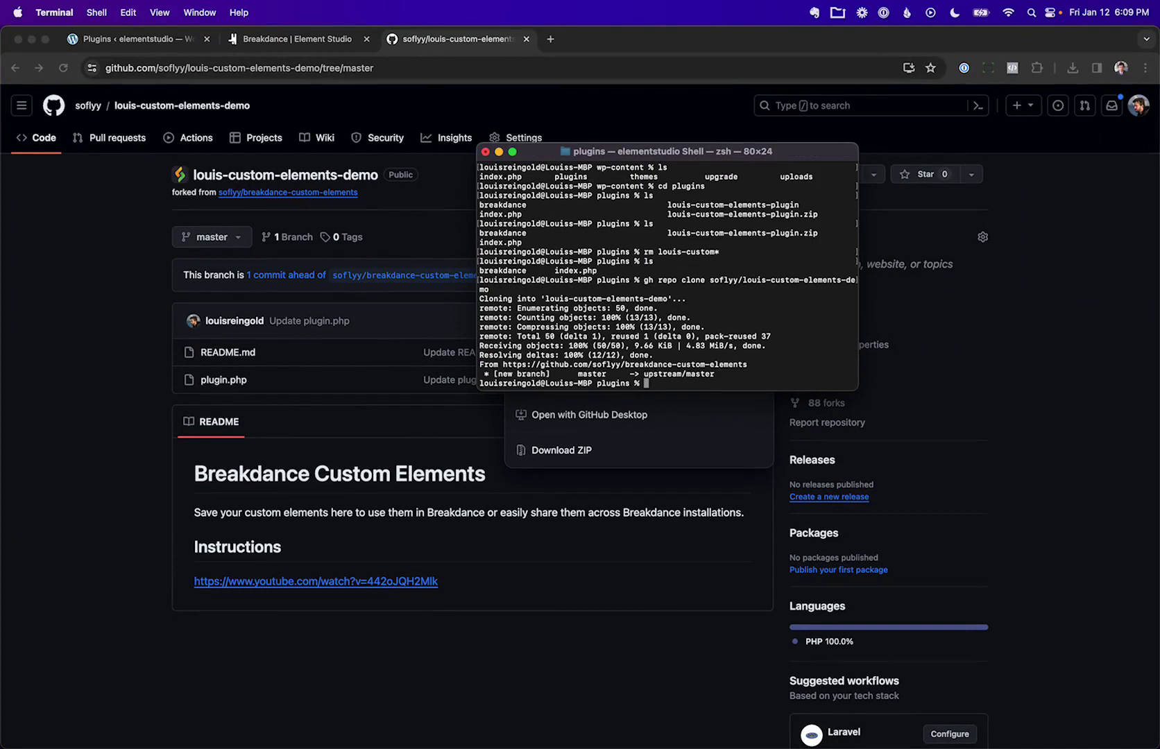
text(ls)
key(Return)
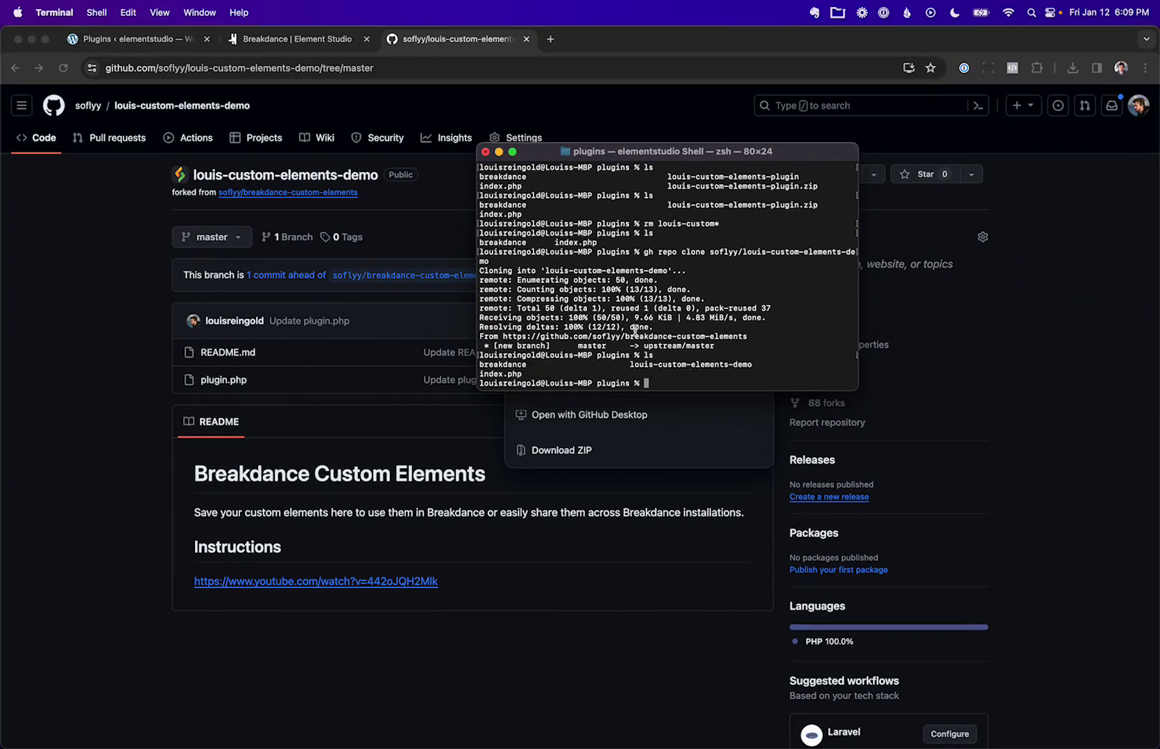
drag(631, 365, 744, 360)
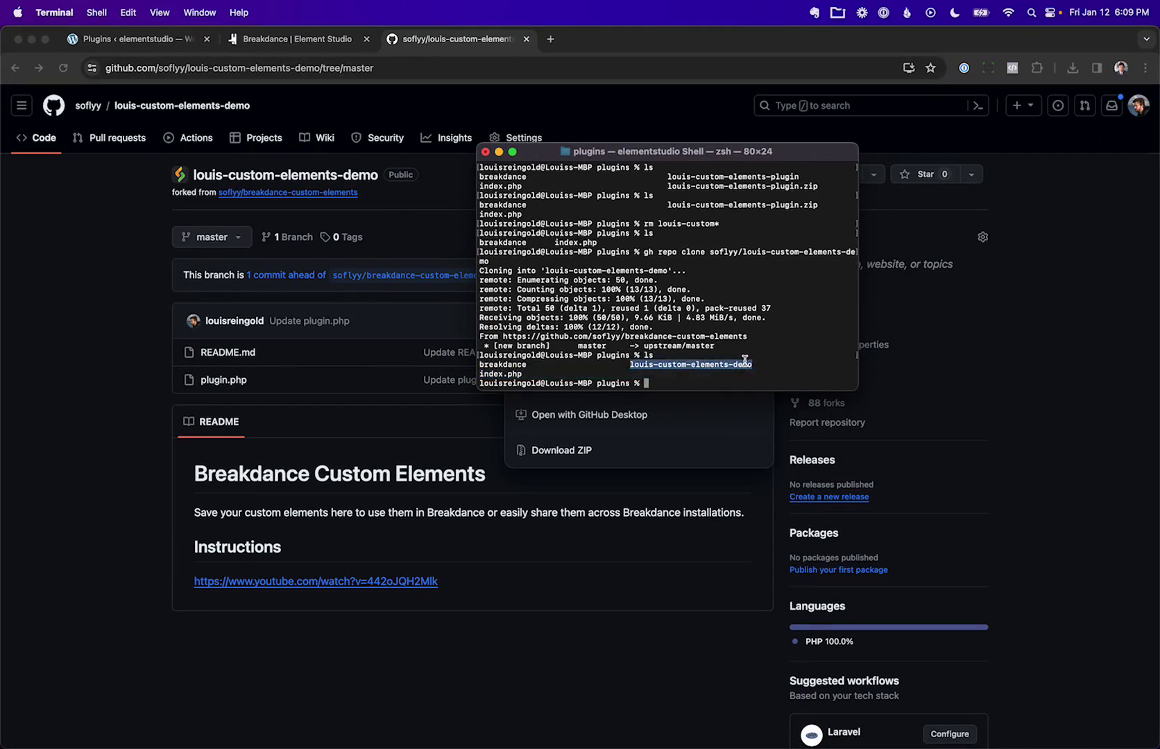
click(702, 367)
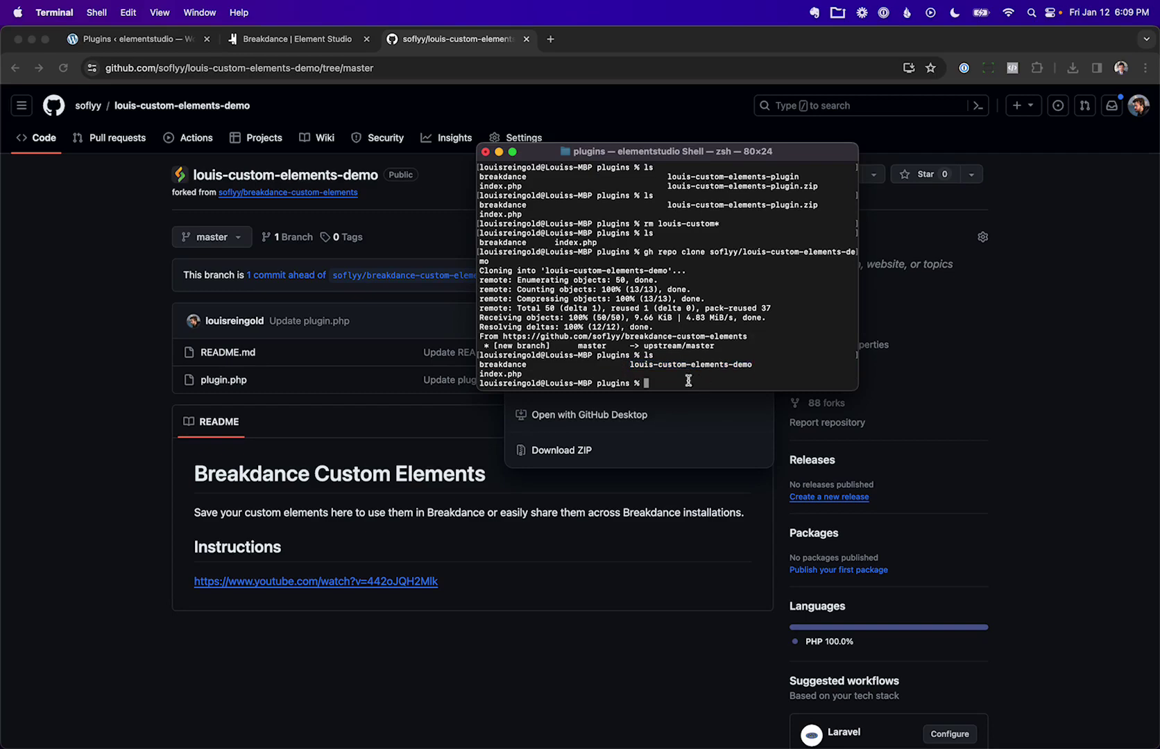
Step: Switch to Chrome, reload the WordPress plugins page and activate the Louis Custom Elements plugin
click(154, 46)
click(219, 67)
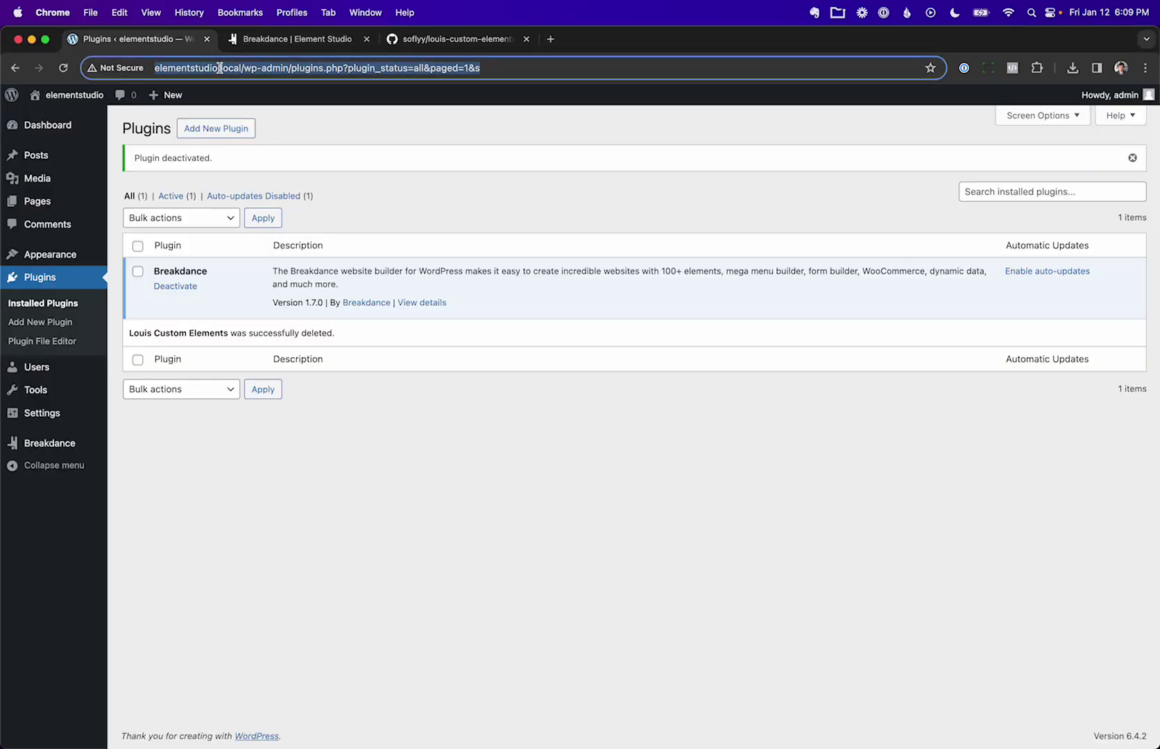
key(Return)
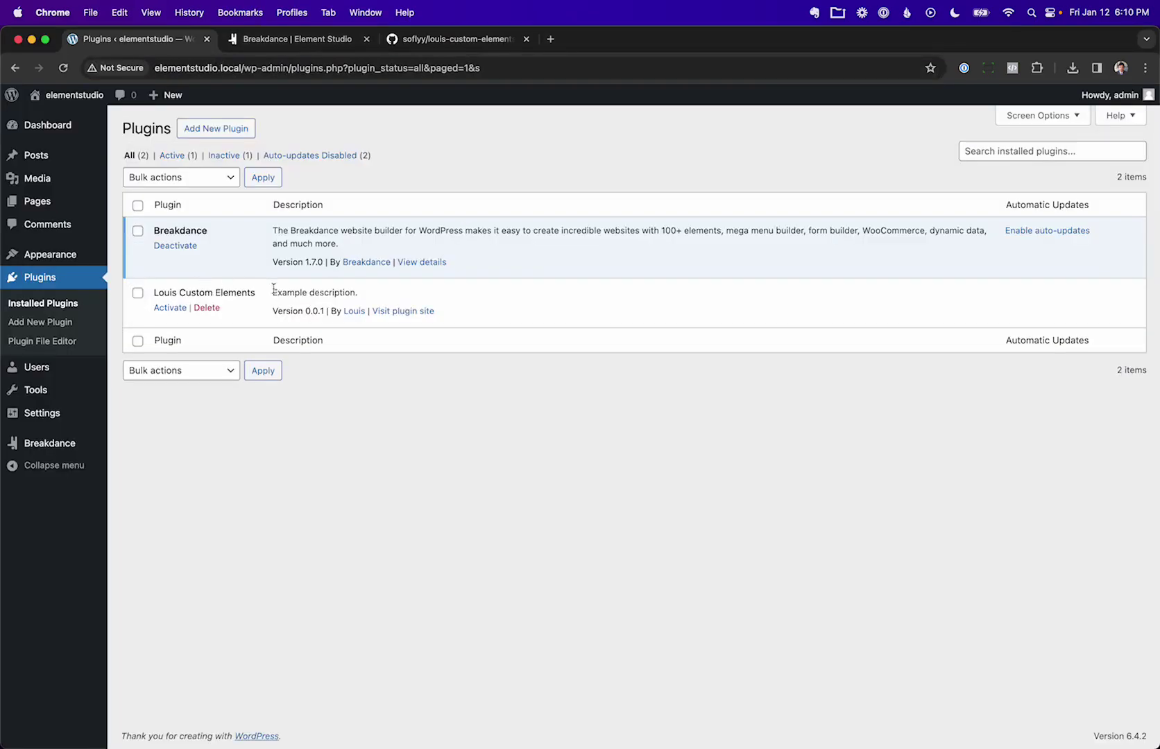
click(170, 308)
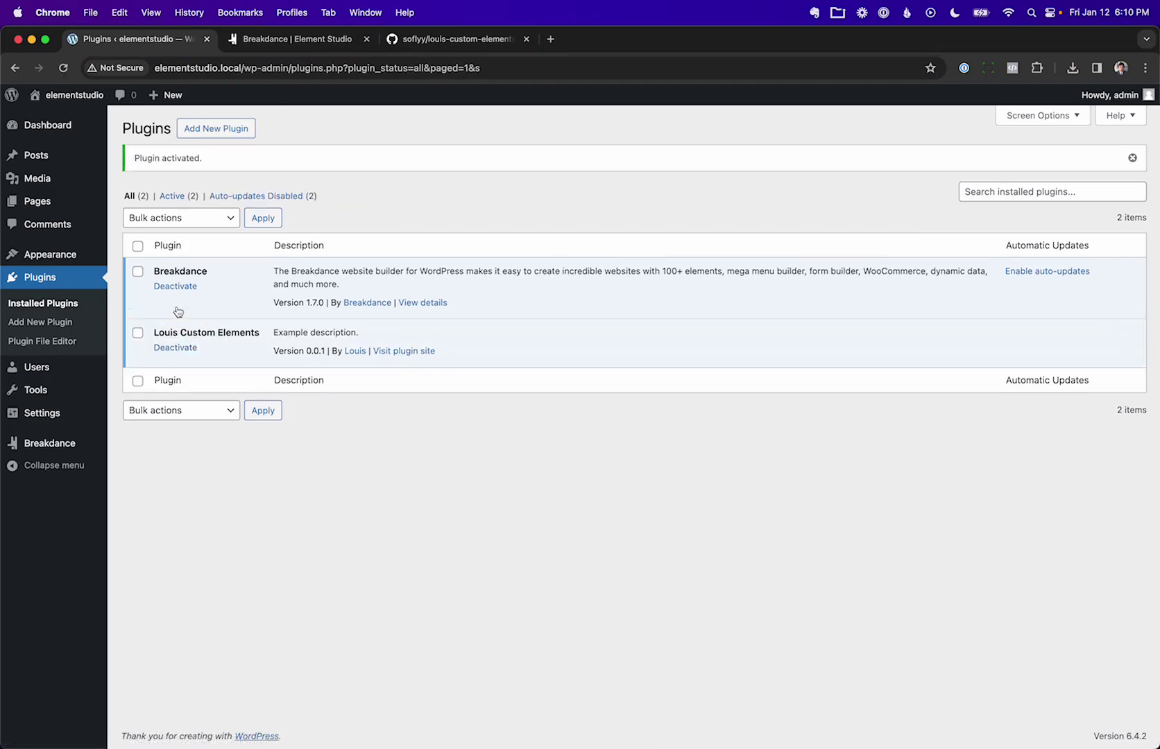
Step: Reload the Breakdance builder page and open Element Studio with the page's section selected
click(309, 39)
click(321, 67)
key(Return)
key(Return)
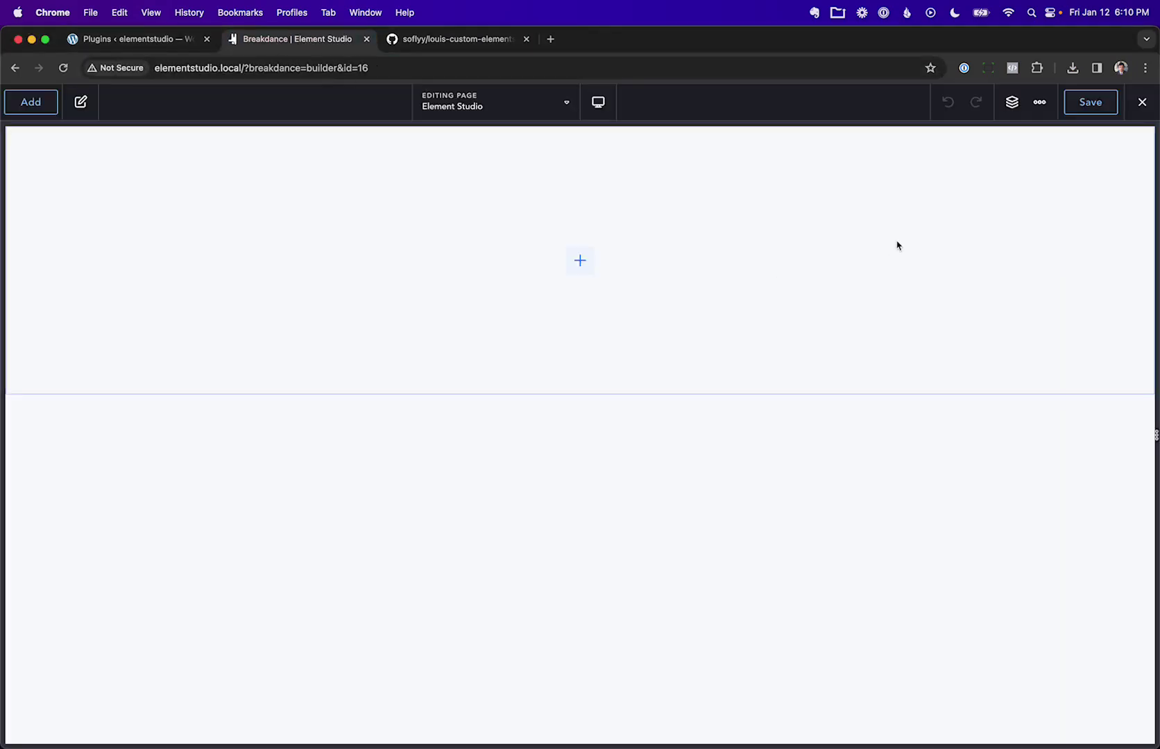
click(898, 245)
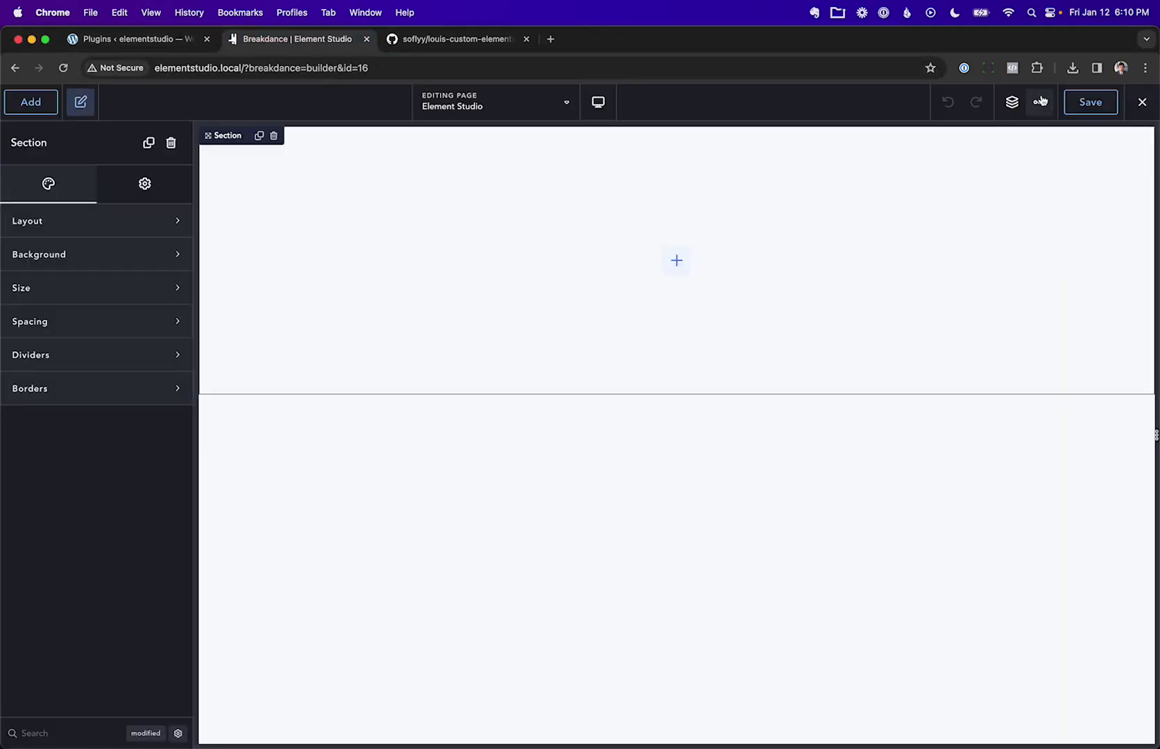
click(1041, 102)
click(1069, 237)
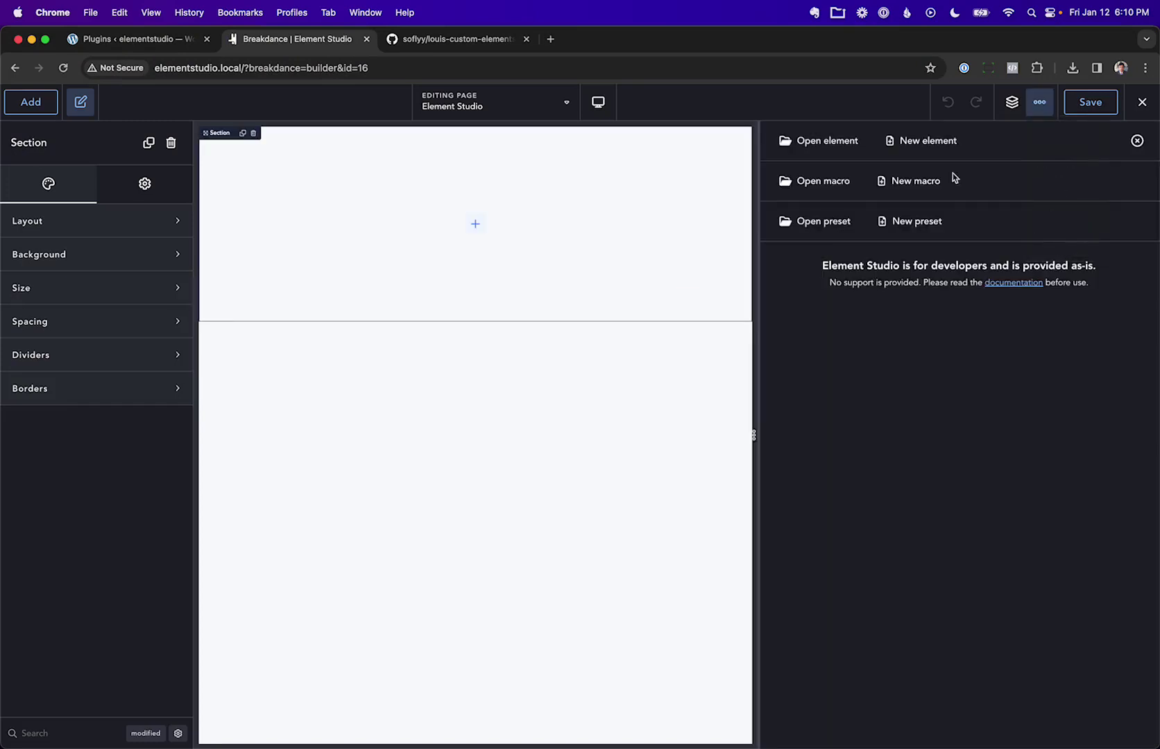
Step: Create a new element named "Demo Element 2" saved in Louis Custom Elements and overwrite its default HTML with test text
click(915, 141)
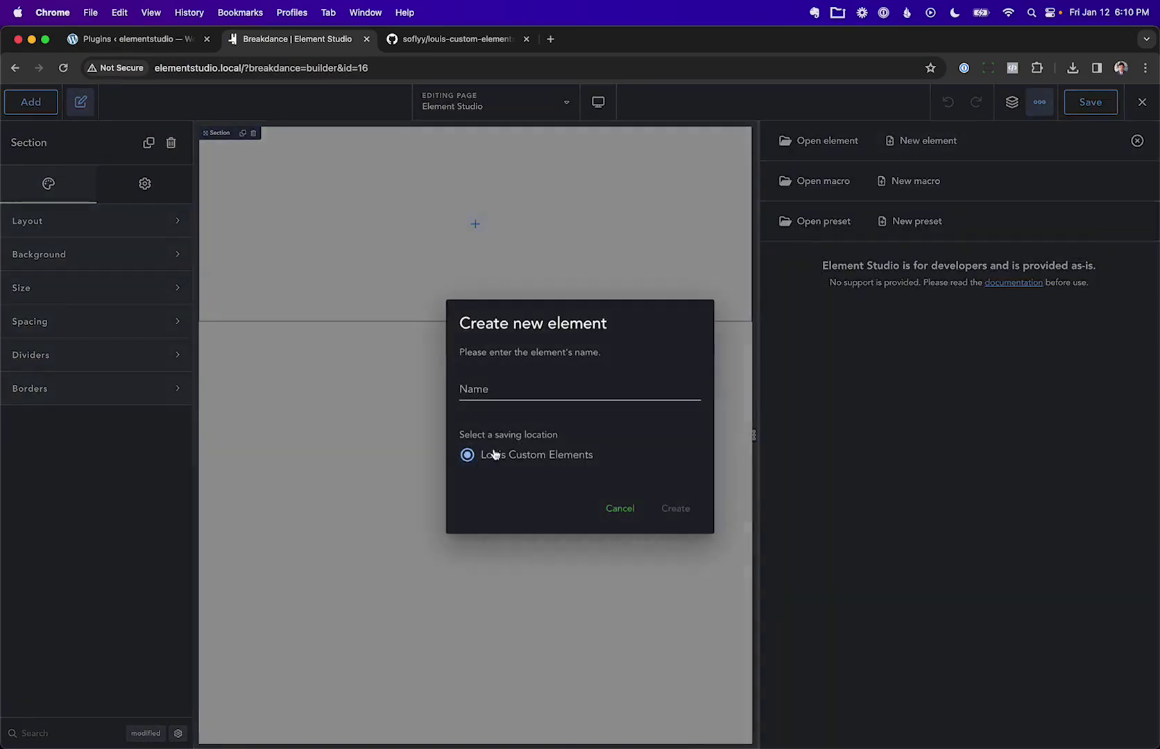
click(531, 390)
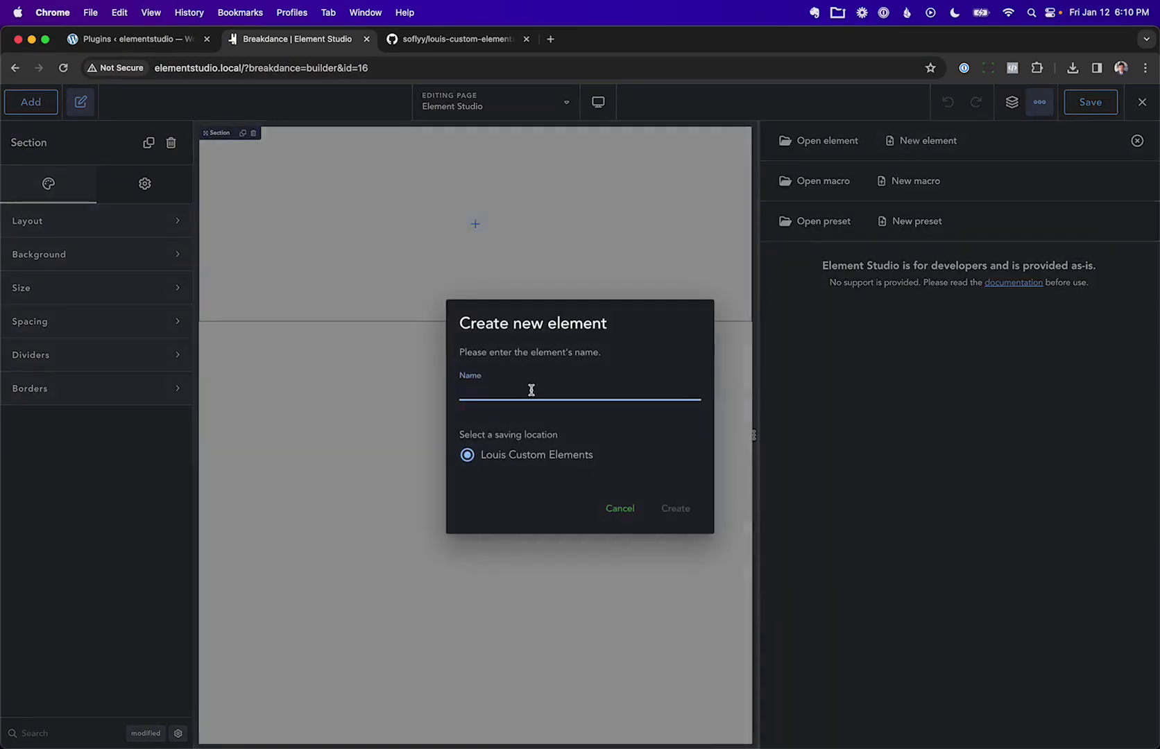
text(Demo Element 2)
click(681, 507)
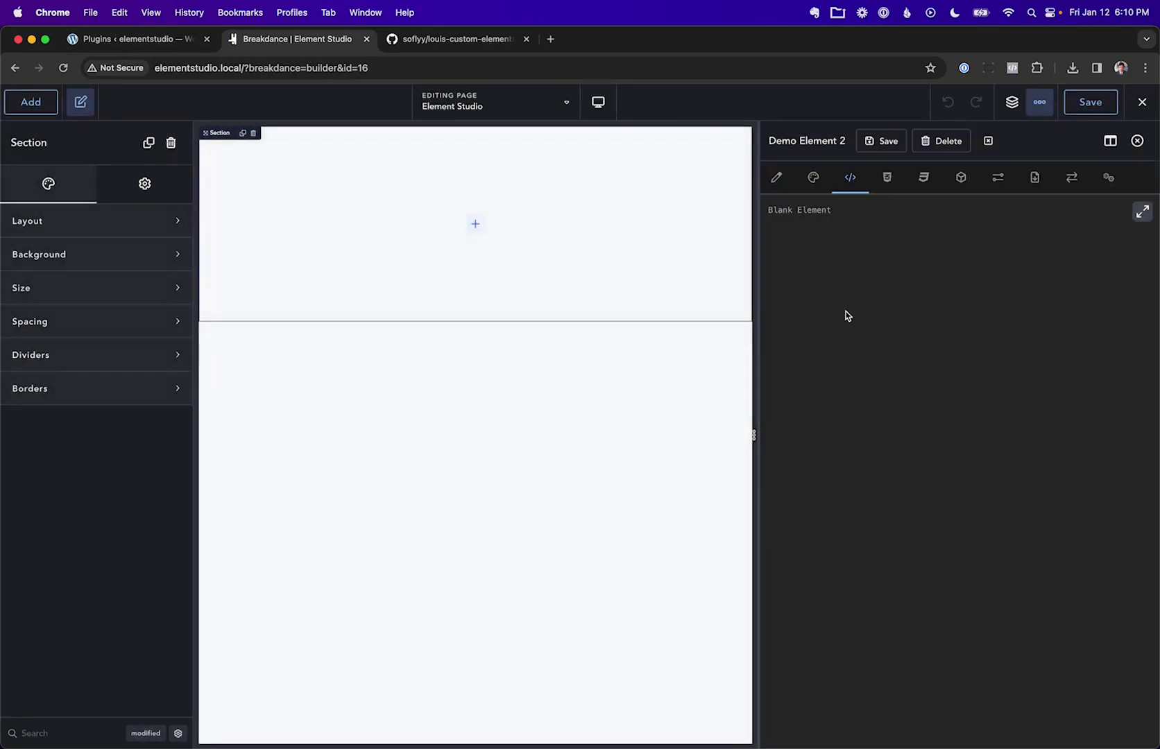
key(super+a)
text(H)
text(y Test Element)
Step: Add a content control section named "My Section" containing a Text control named "My Text"
click(777, 178)
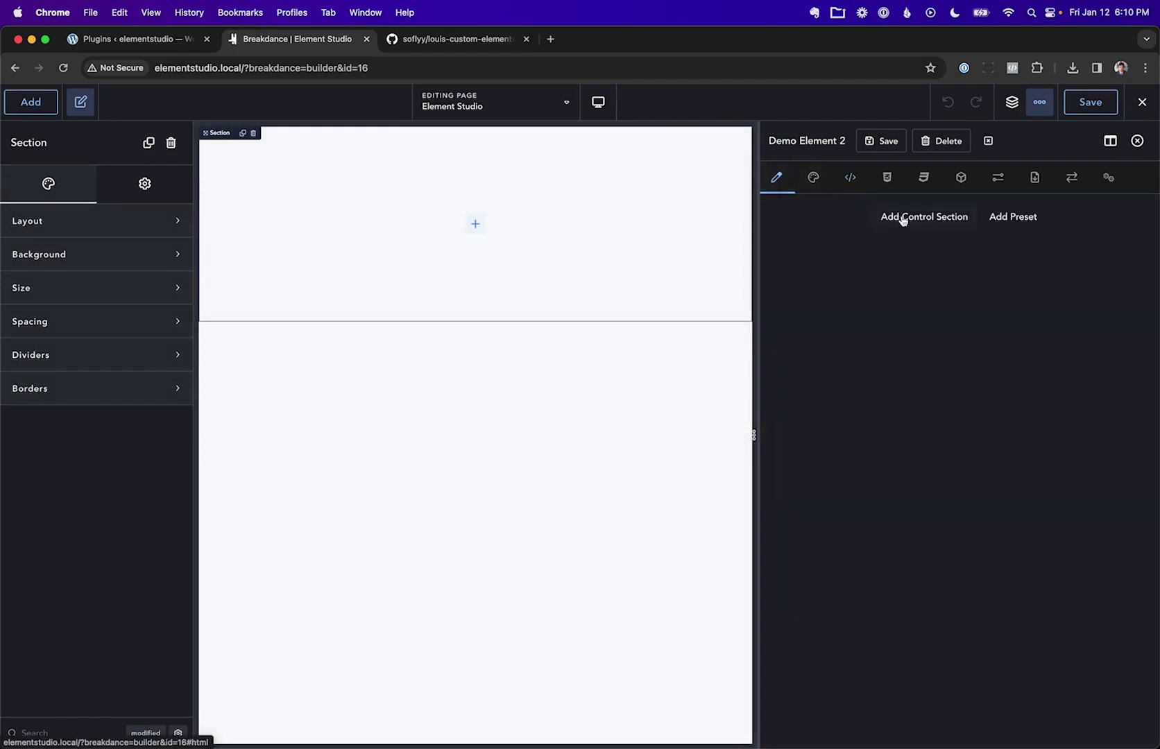
click(896, 218)
double_click(804, 210)
text(My Section)
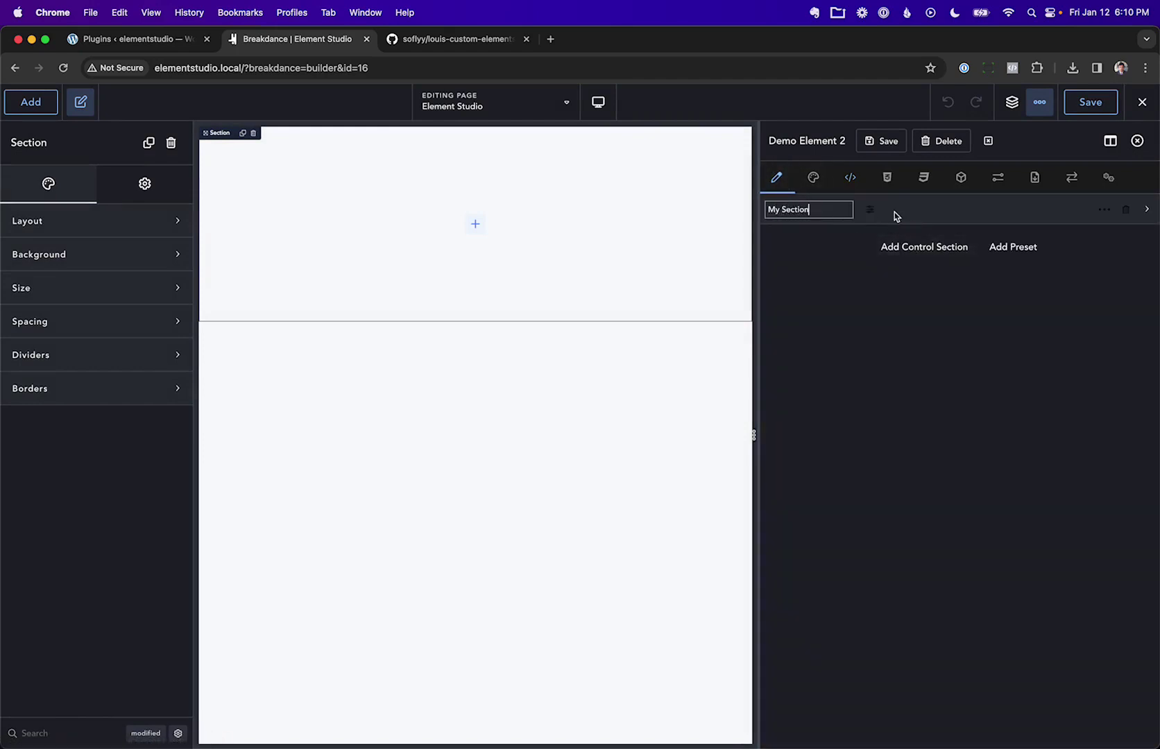
click(895, 215)
click(919, 253)
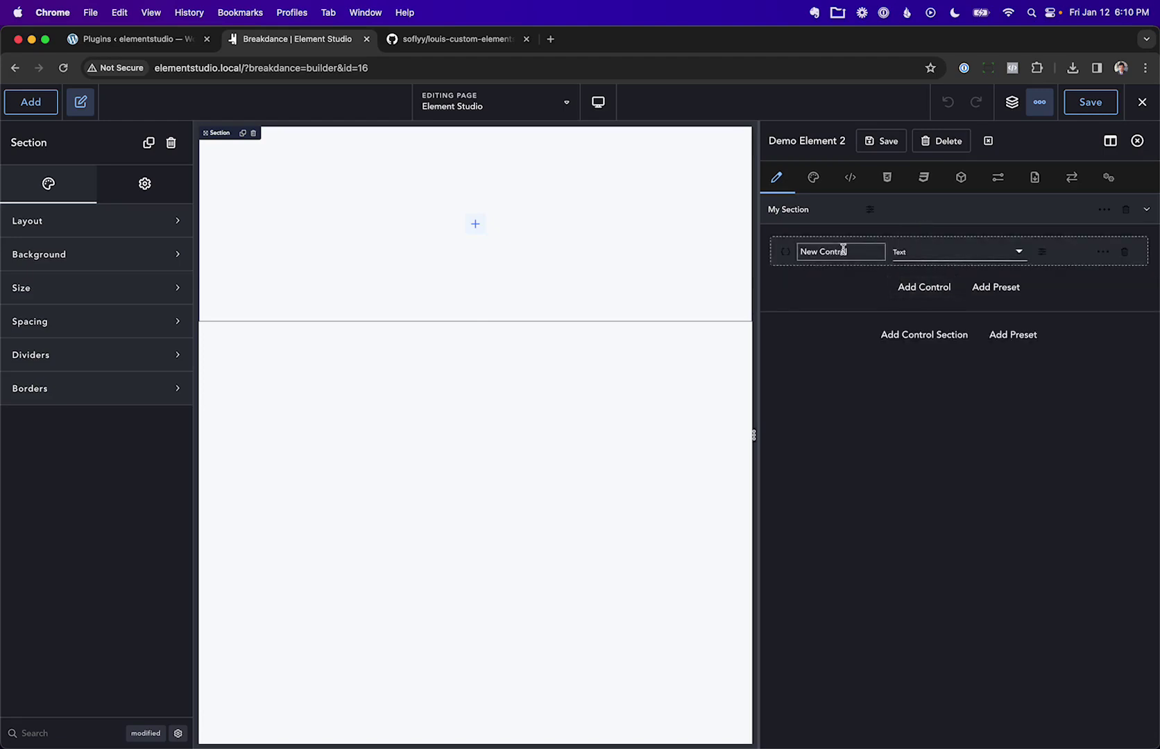
double_click(843, 250)
text(My Text)
Step: Copy the My Text control's reference and make the element's HTML output "{{ content.my_section.my_text }}"
click(785, 252)
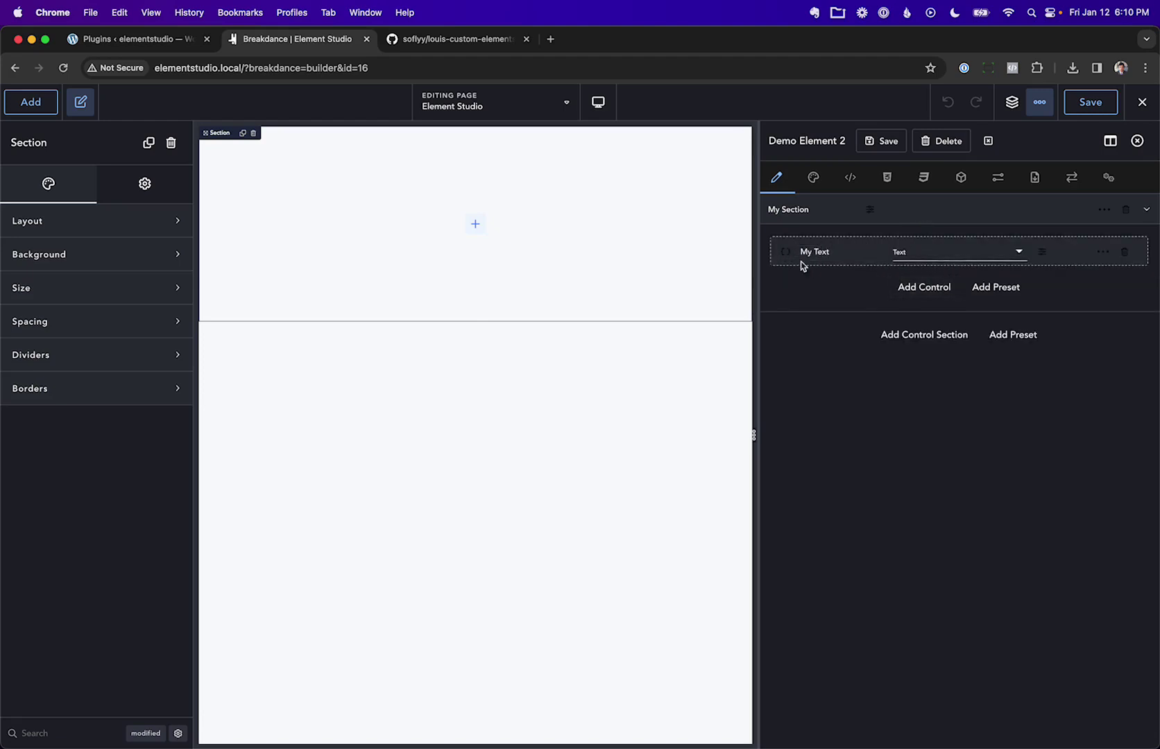
click(788, 256)
key(super+c)
click(850, 177)
click(854, 238)
key(super+v)
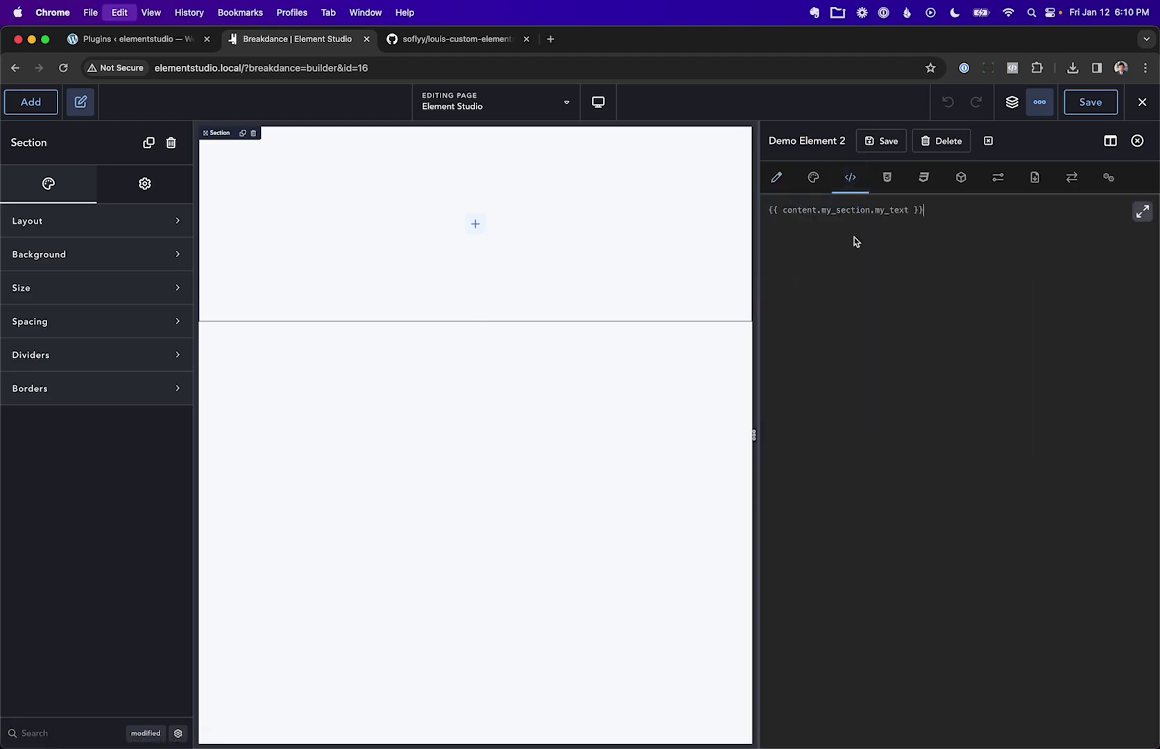
Step: Insert Demo Element 2 into the page section, set My Text to "sdfsdfdsfsdfsdfsdf" and save the element
click(557, 213)
text(demo)
click(97, 254)
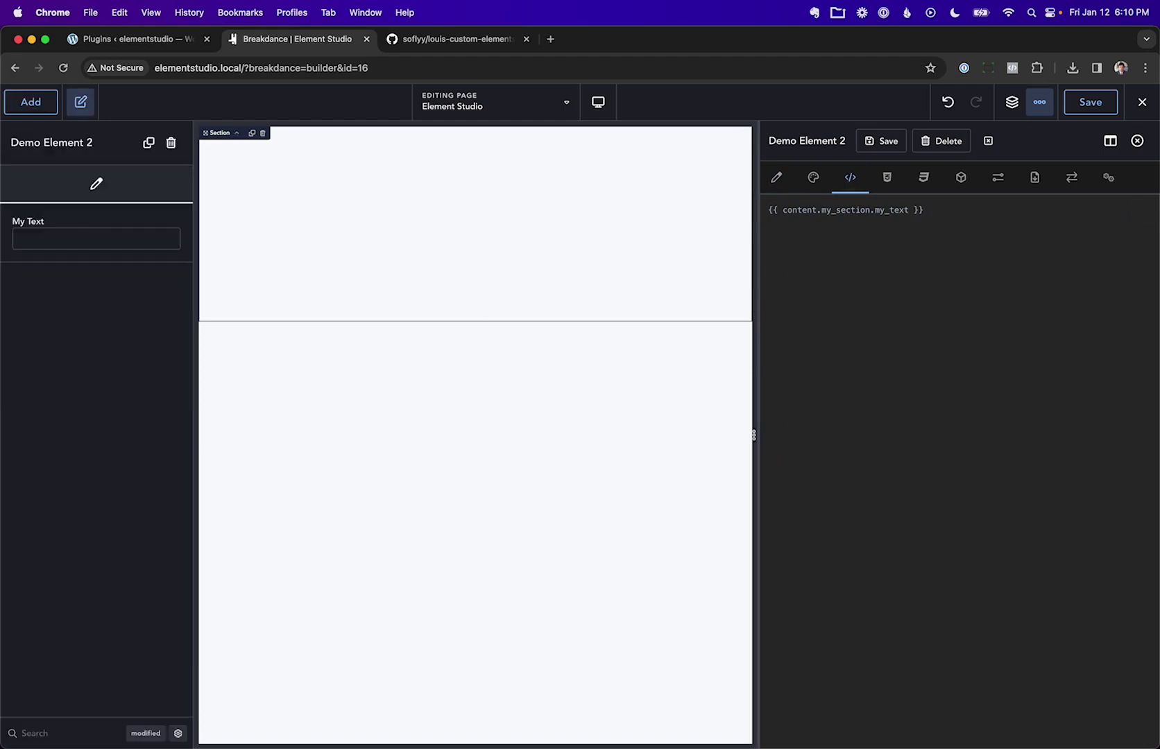
text(sdfsdfdsfsdfsdfsdf)
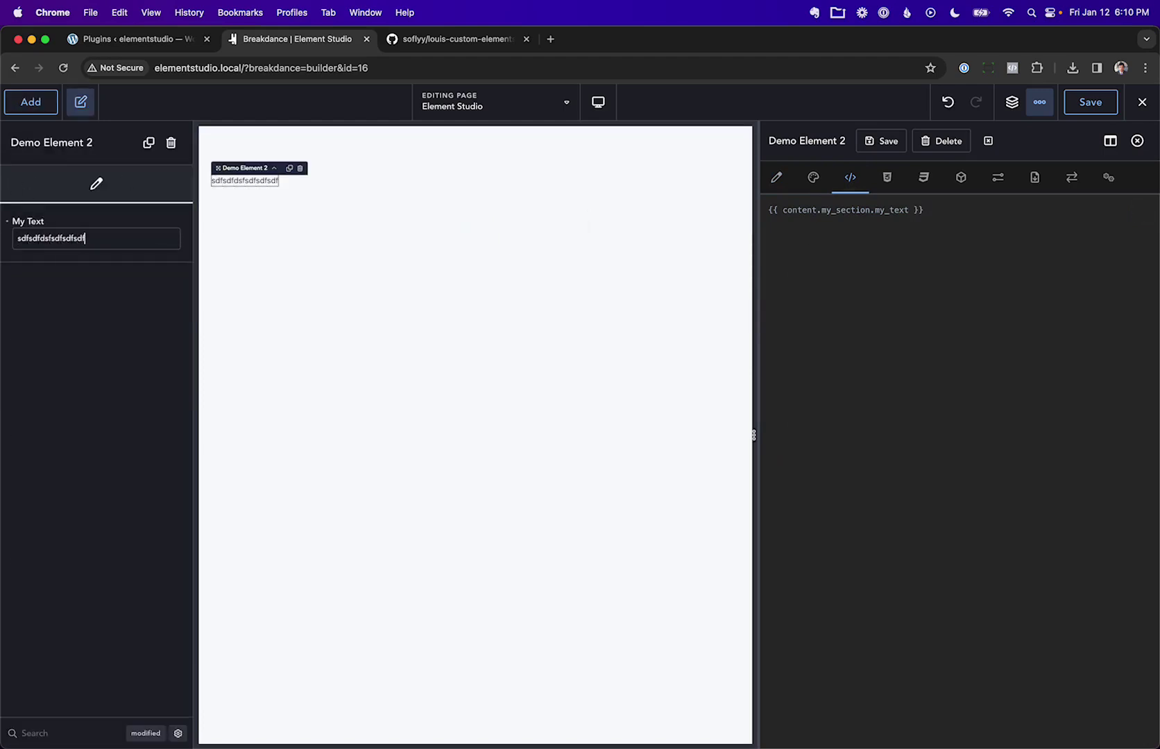
click(893, 150)
Step: Switch to the Terminal site shell, enter the cloned plugin folder with "cd louis-custom*" and list its files
key(ctrl+Right)
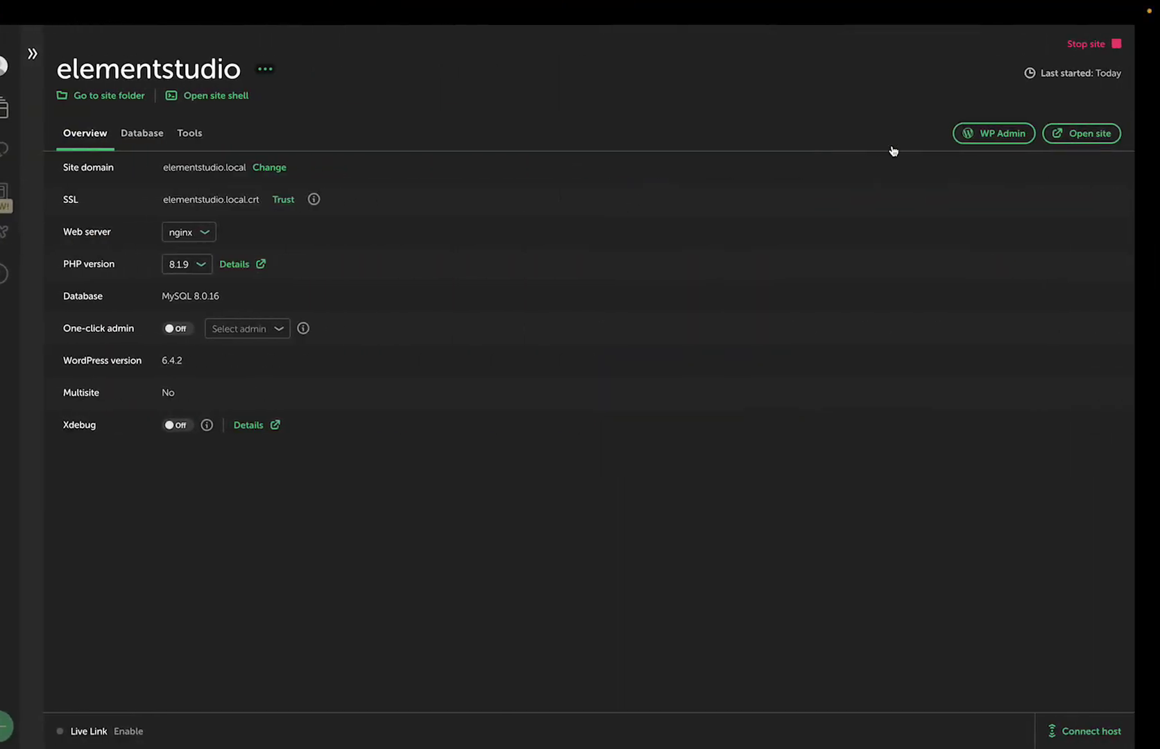
key(ctrl+Up)
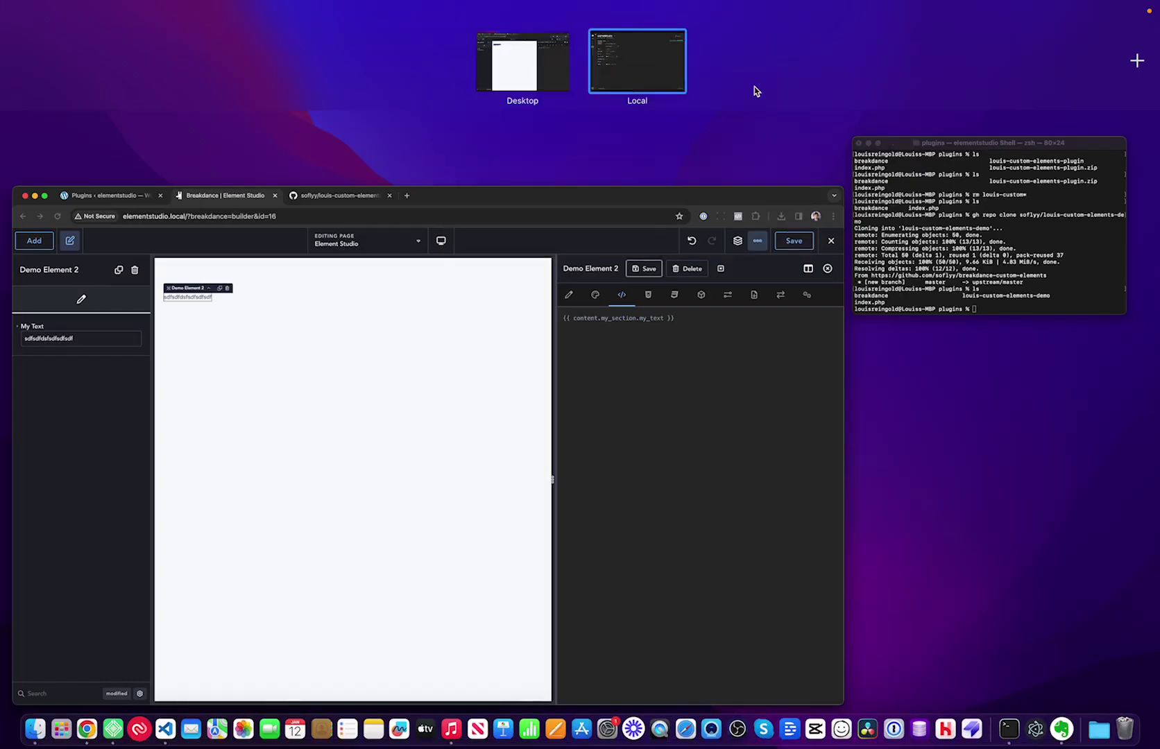
click(925, 220)
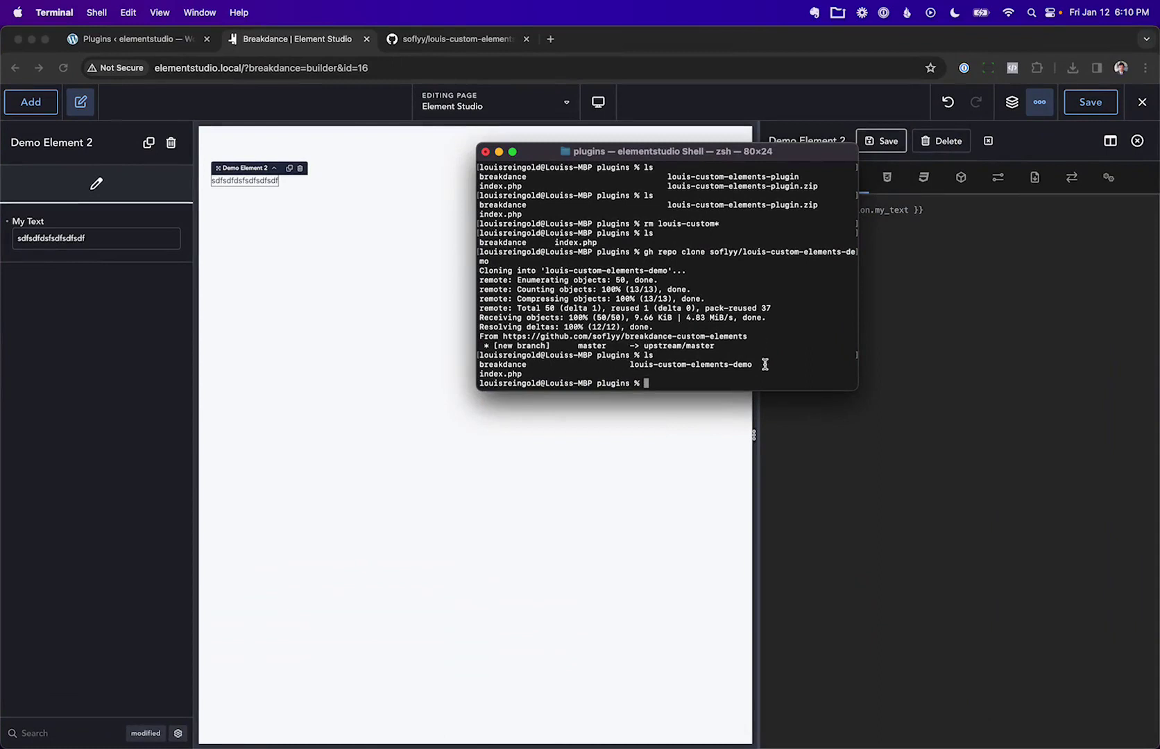
text(cd louis-custom*)
key(Return)
text(ls)
key(Return)
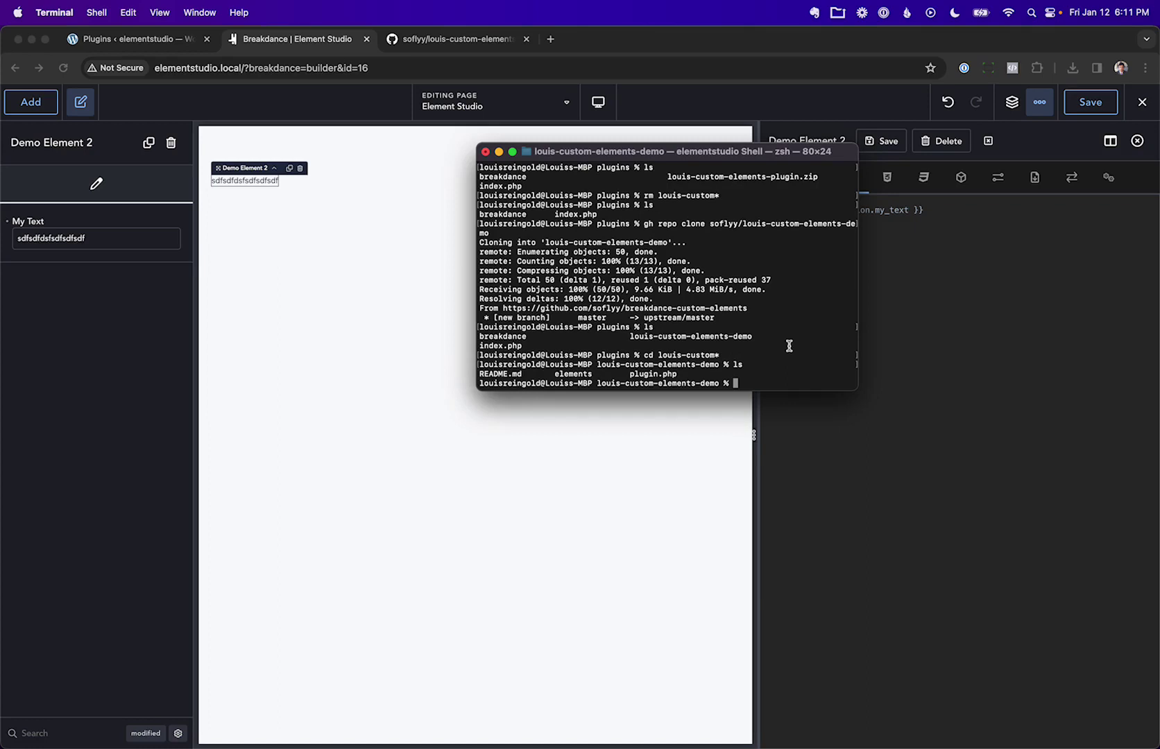
Step: Open the plugin folder in Visual Studio Code with "code .", trust its authors and expand the elements folder
text(code .)
key(Return)
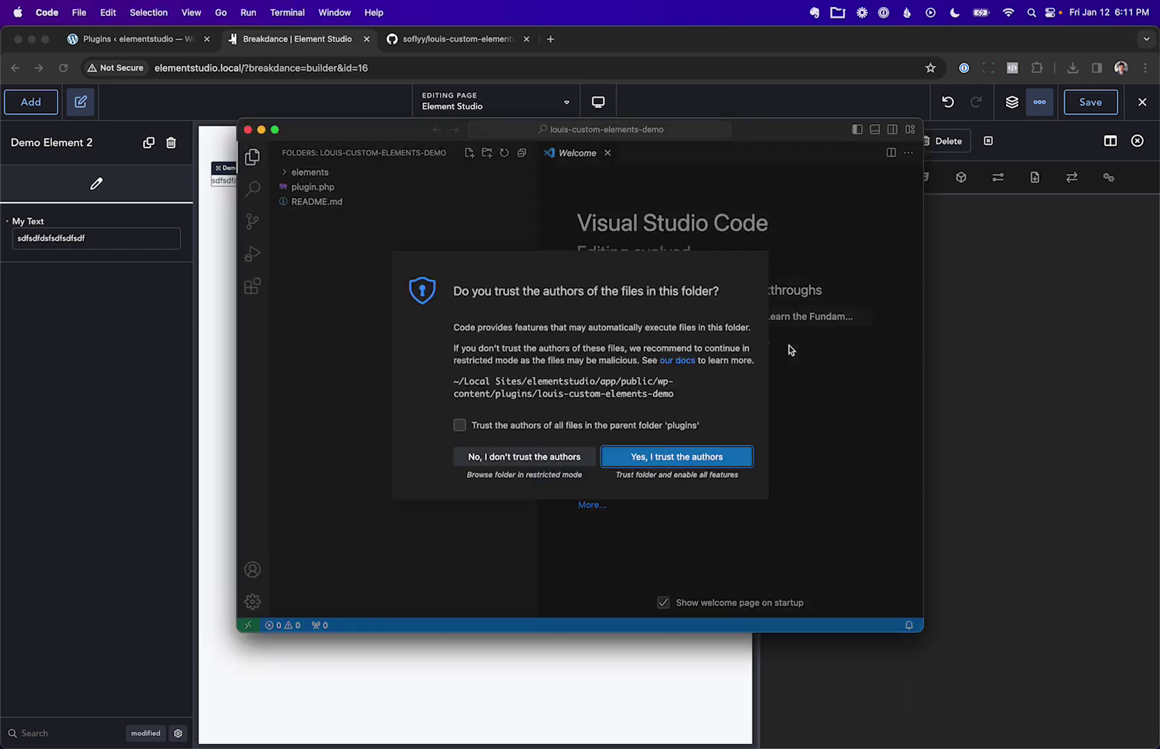
click(668, 460)
click(335, 174)
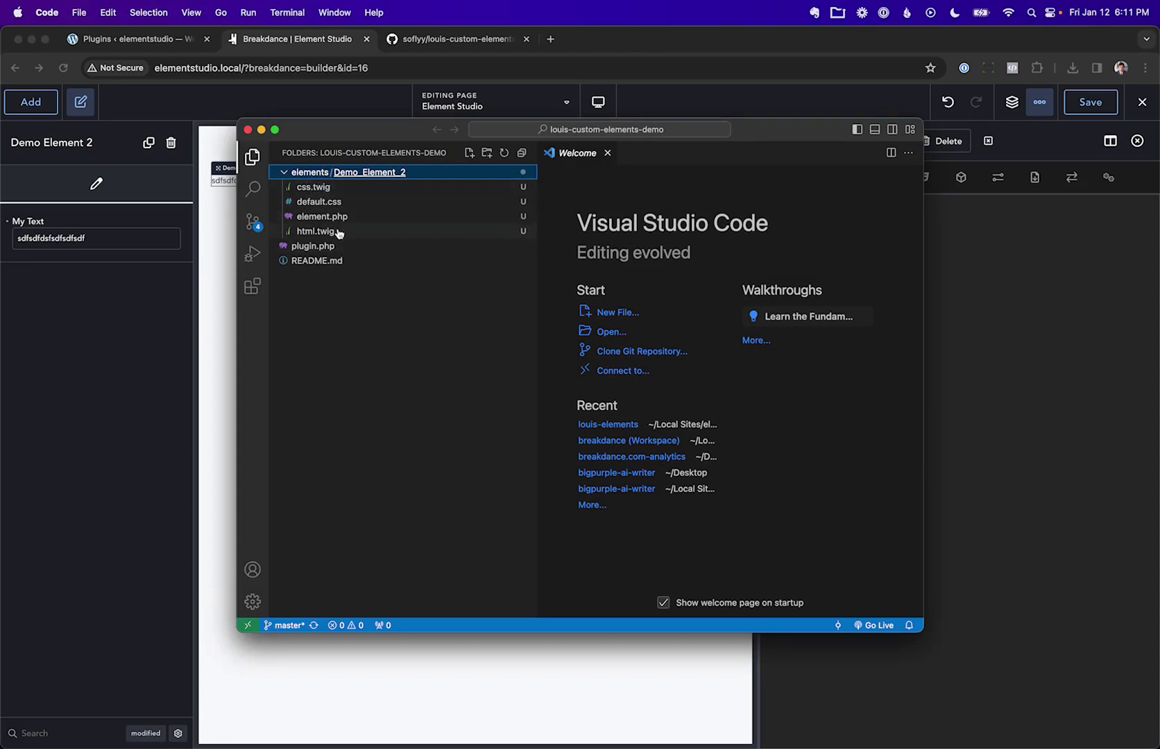
Step: Look through the Demo_Element_2 source files html.twig, default.css, element.php and css.twig
click(360, 234)
click(368, 202)
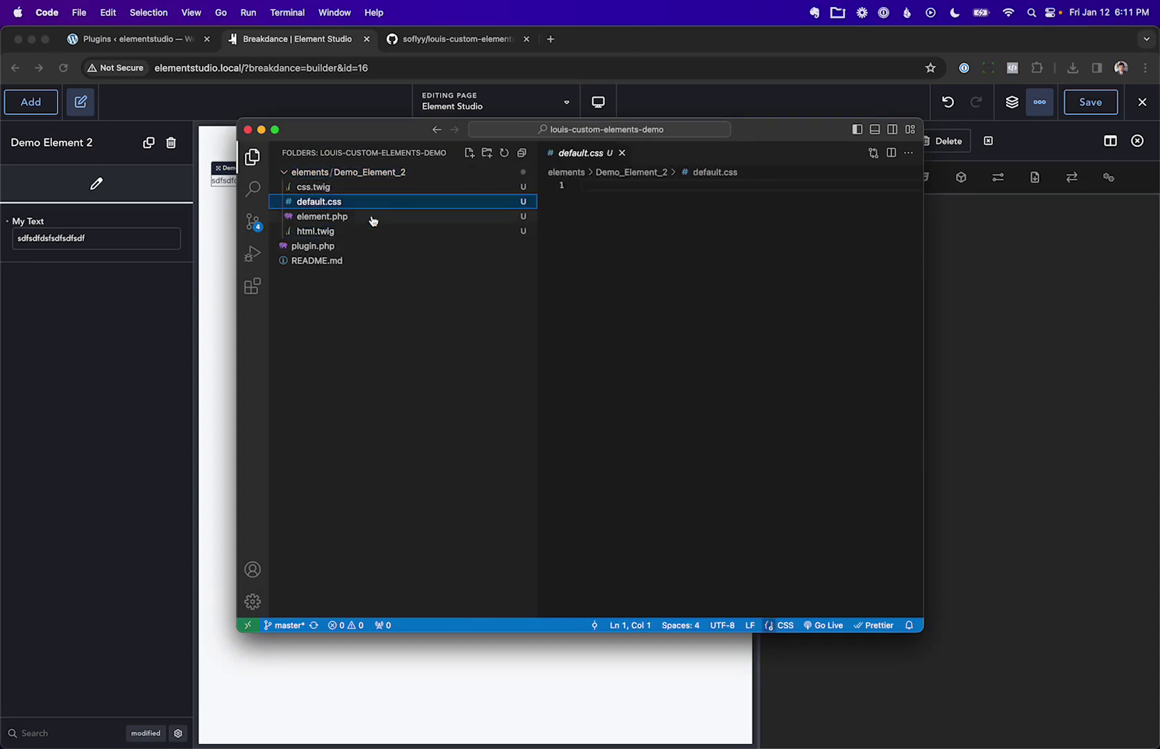
click(370, 217)
click(360, 189)
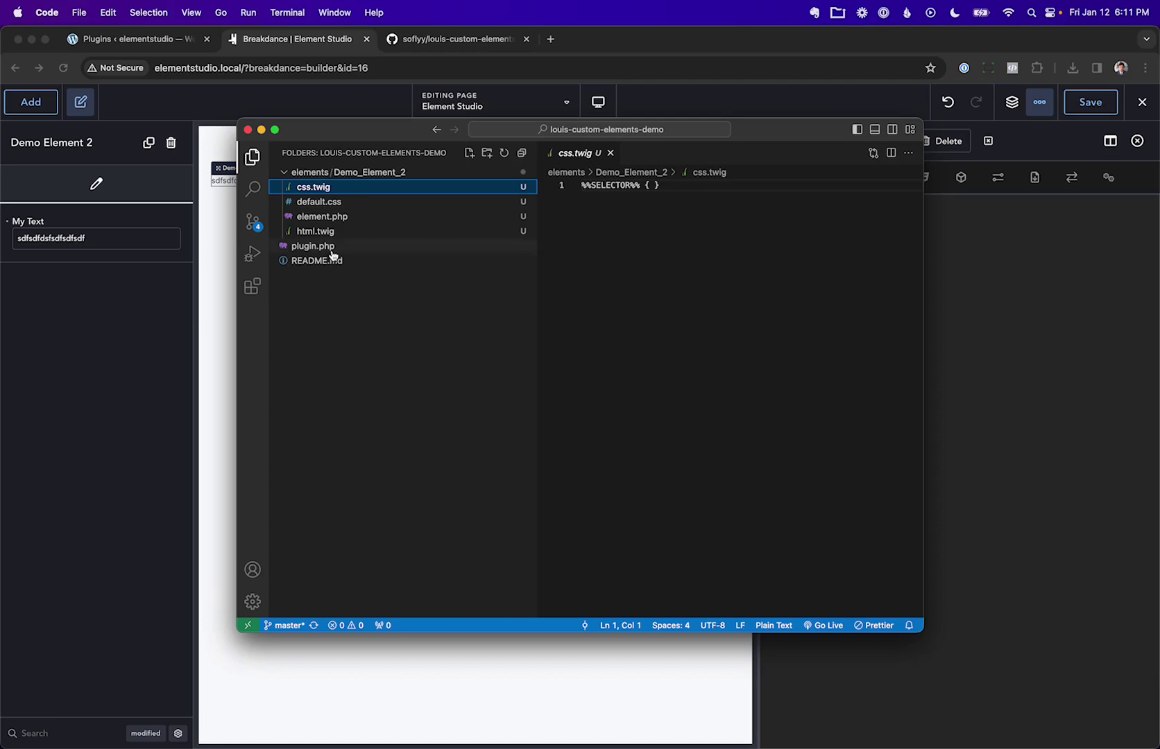
Step: Stage and commit all changes to master with the message "add demo element" and sync the commit to GitHub
click(254, 223)
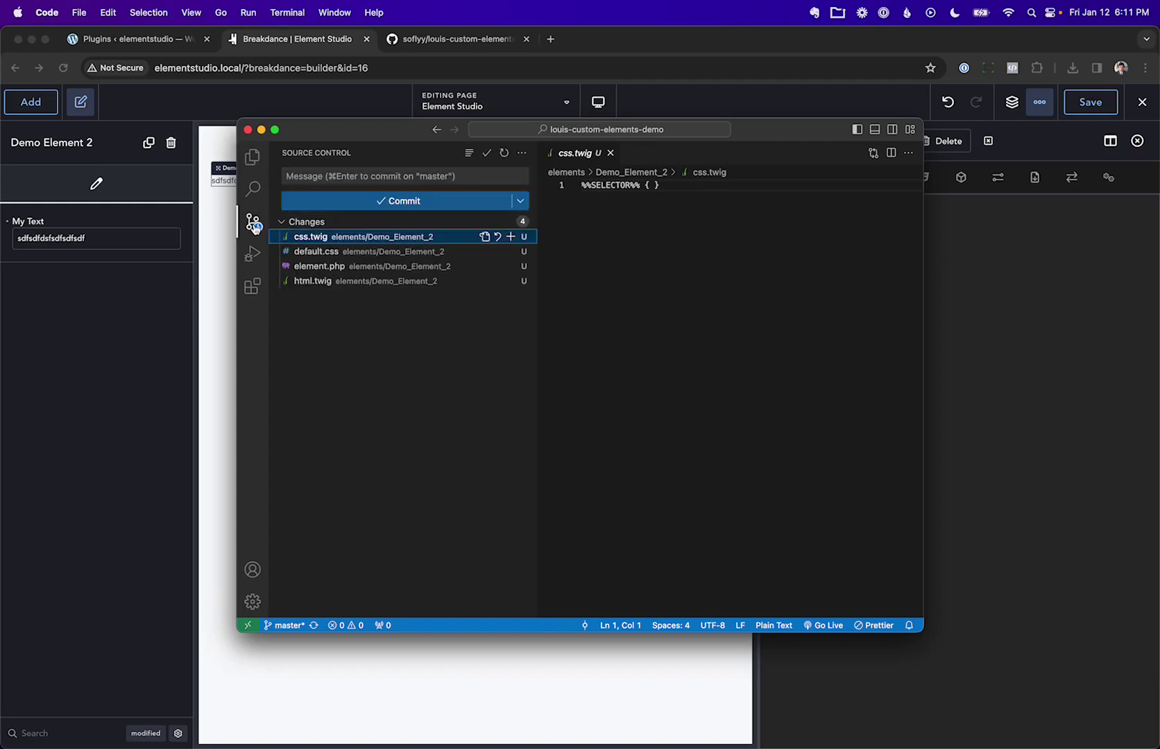
click(394, 176)
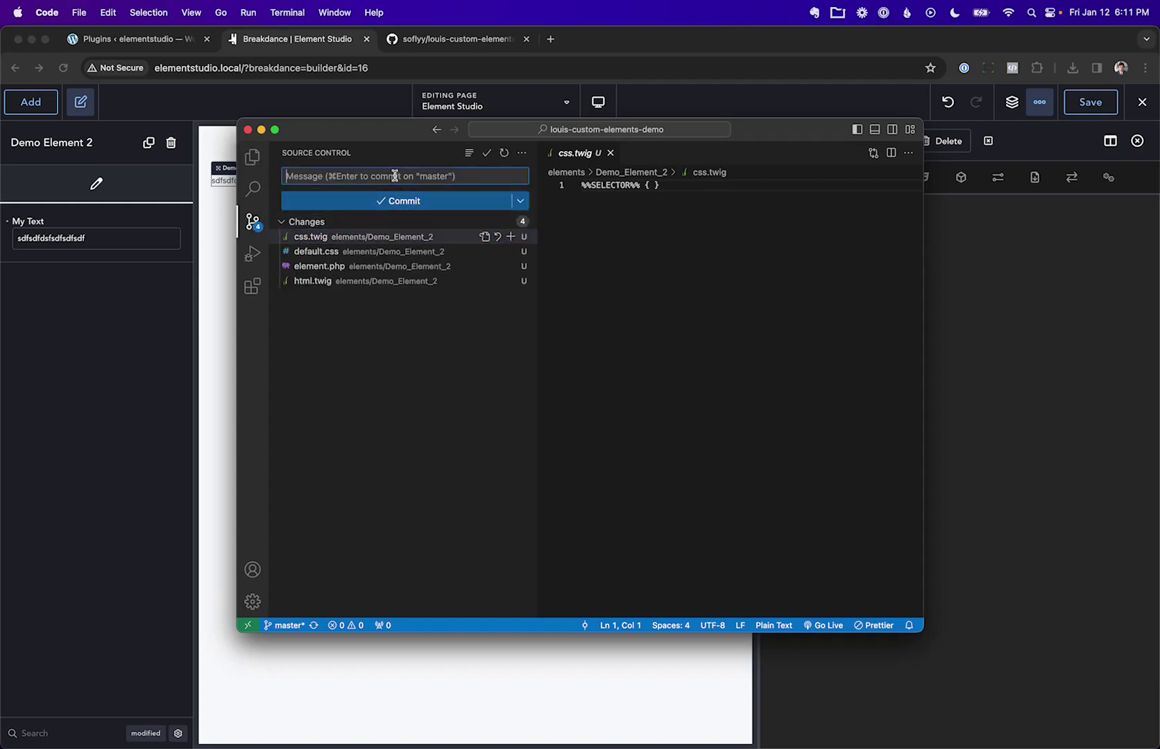
text(add demo element)
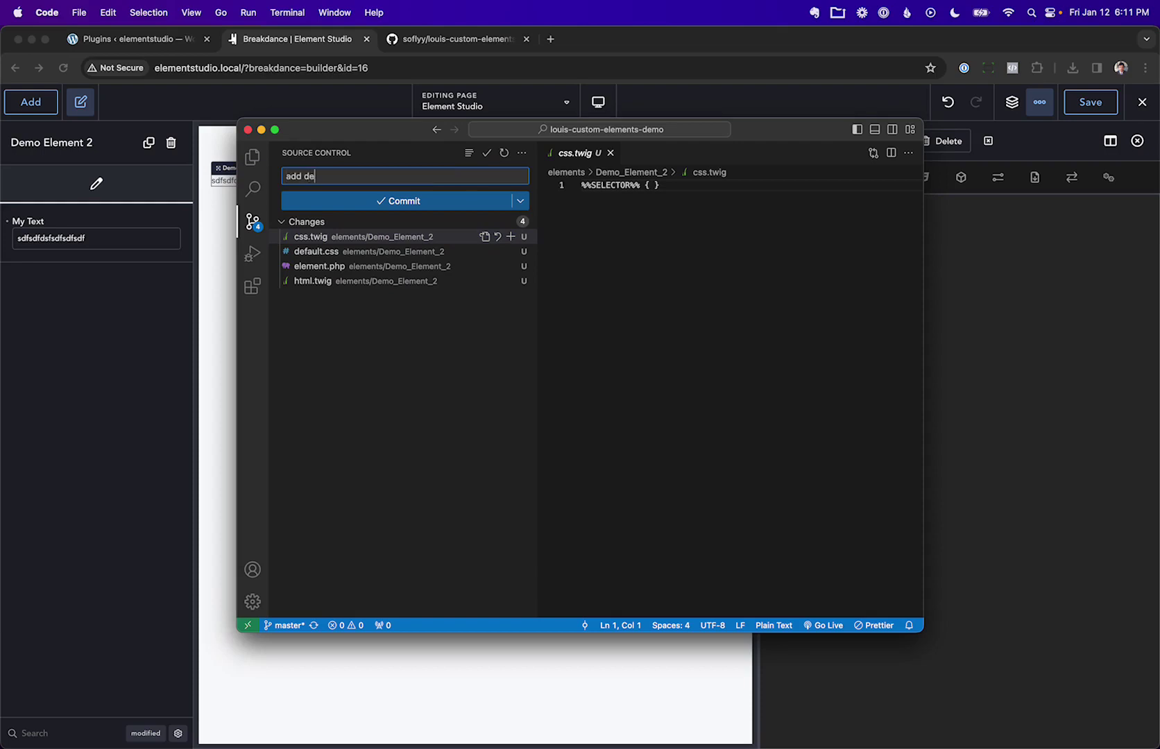
click(426, 200)
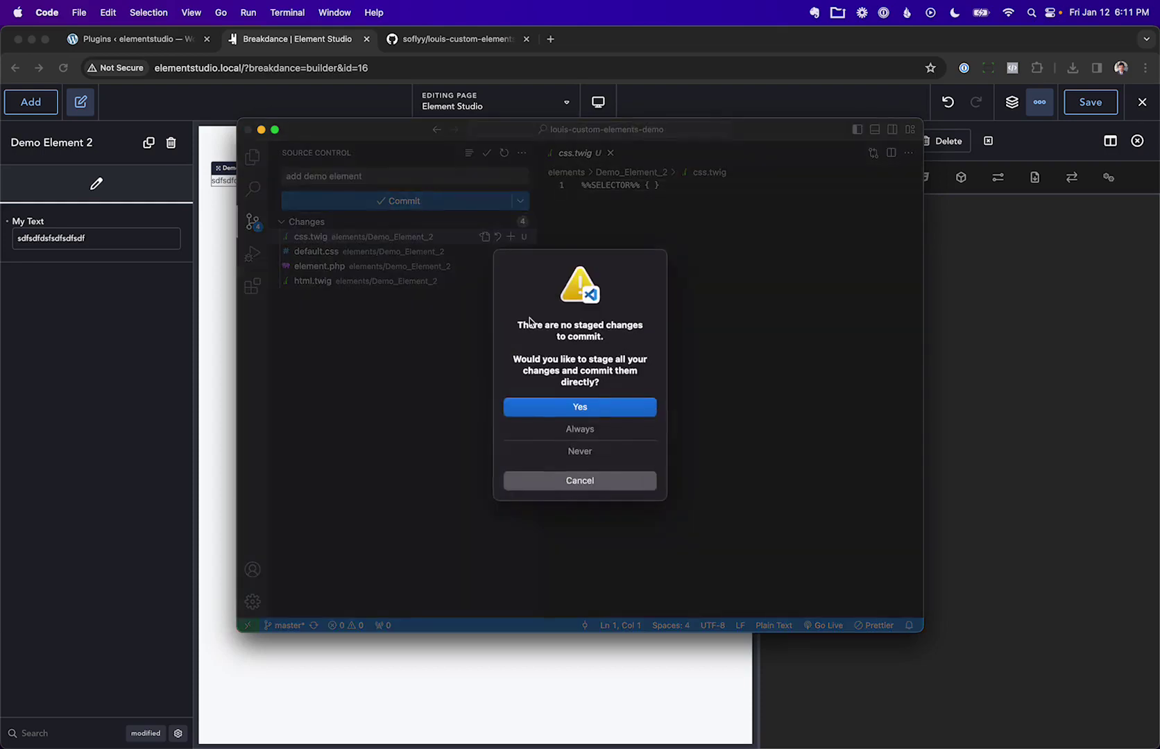
click(587, 406)
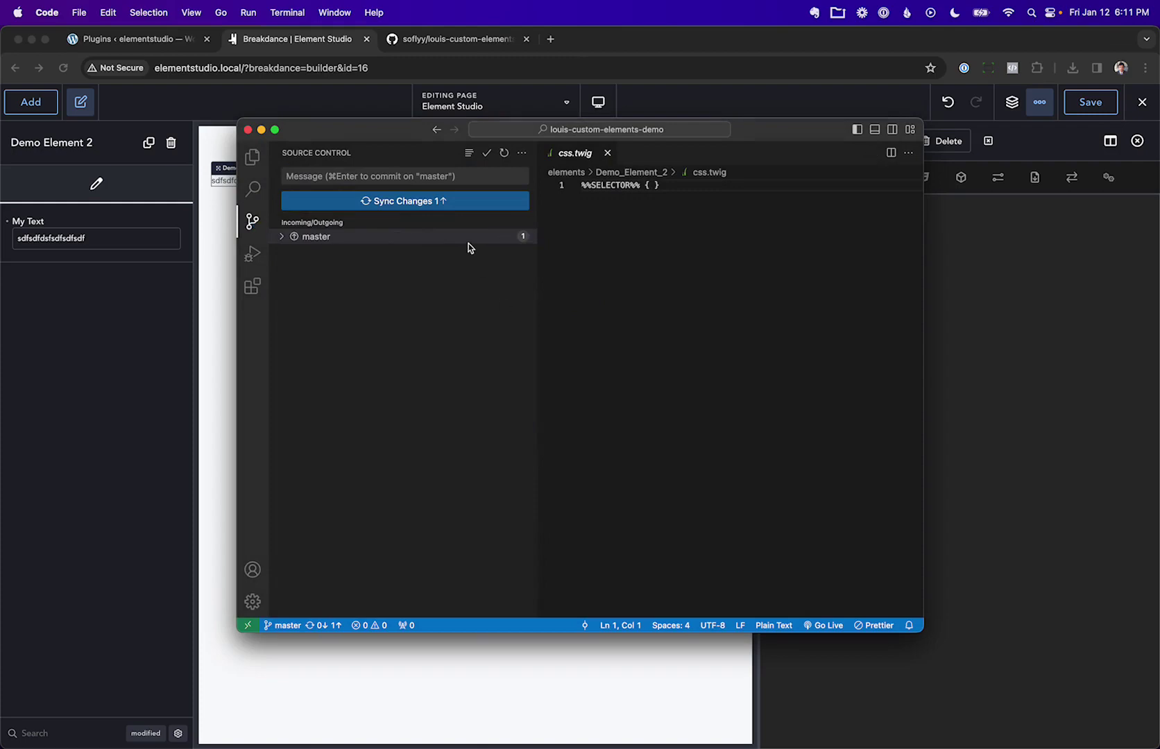
click(453, 197)
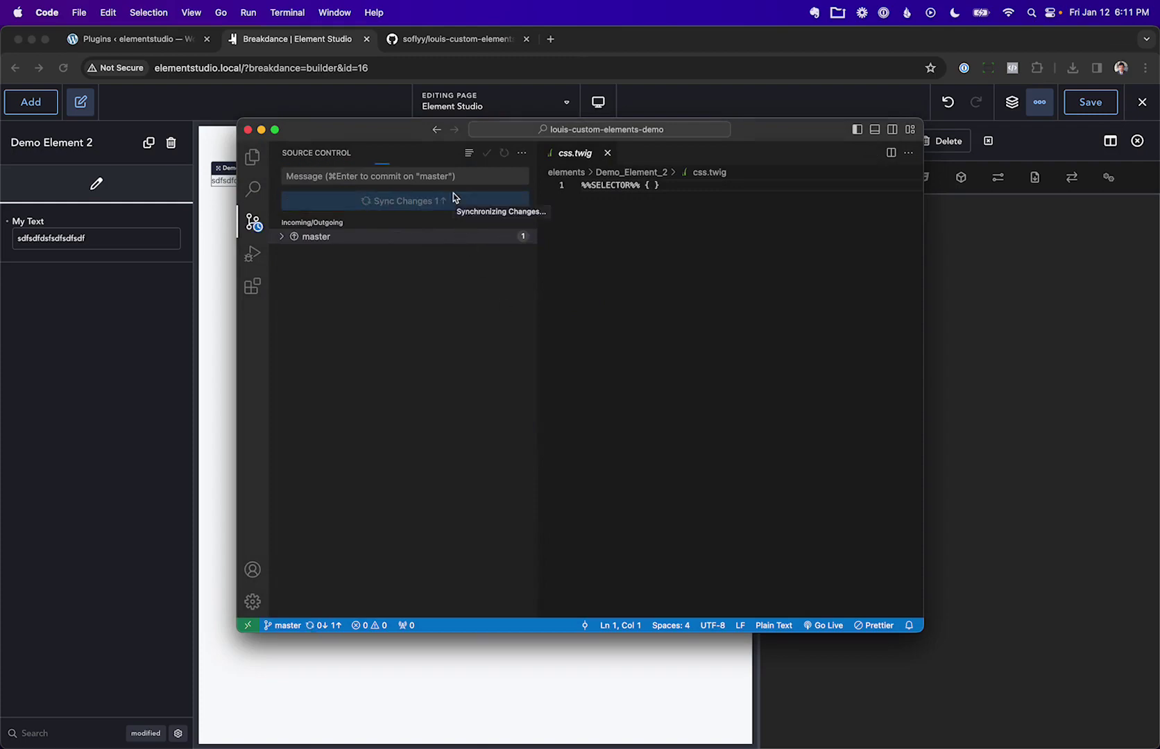
Step: Switch to Chrome, reload the GitHub repository to inspect its elements/Demo_Element_2 folder, and view the repository's clone and download options
click(445, 40)
click(460, 69)
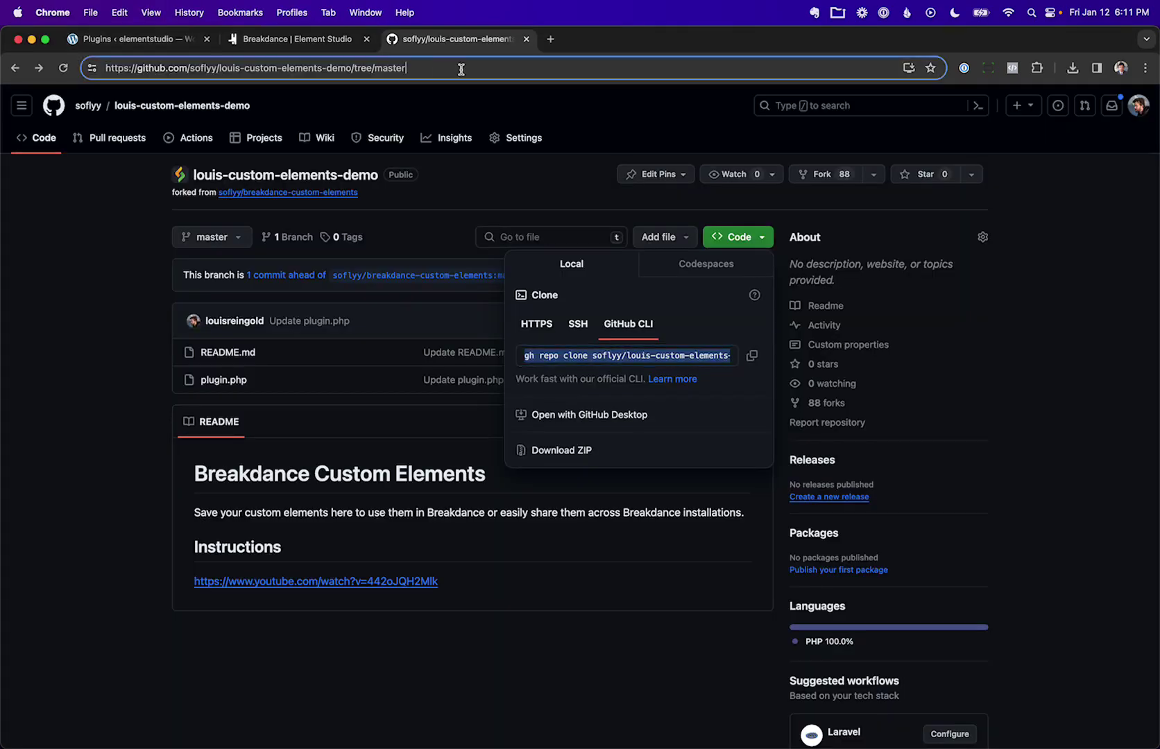
key(Return)
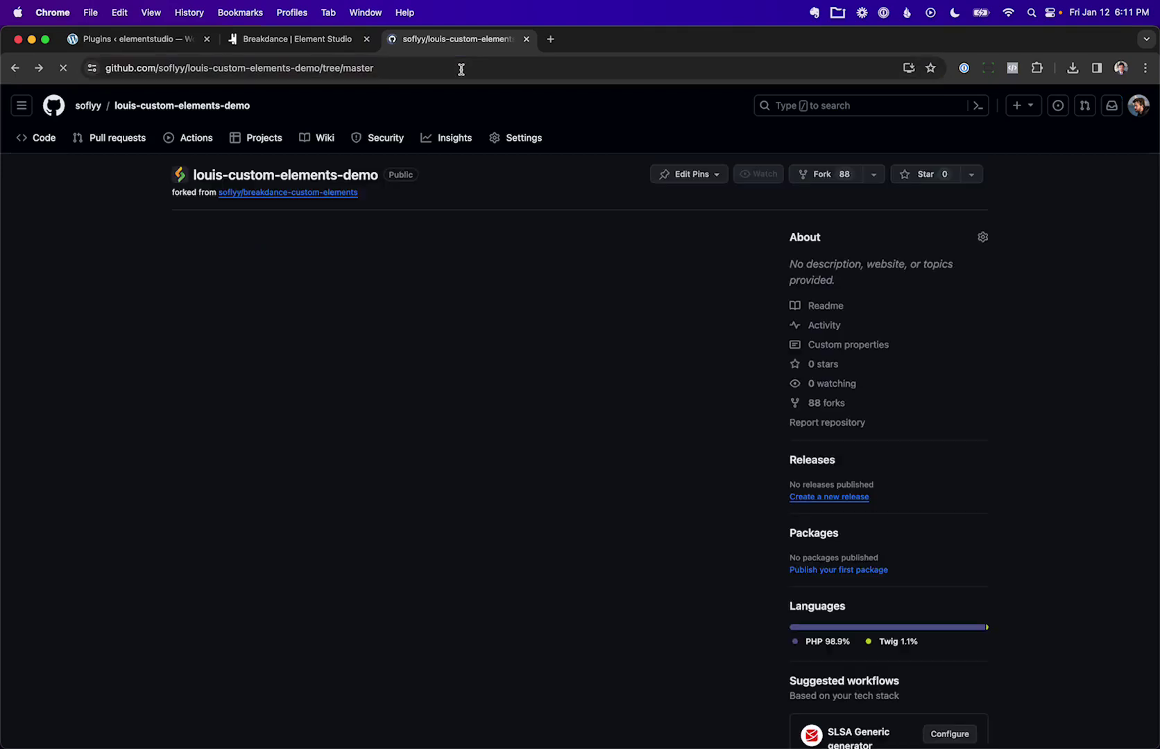
click(263, 354)
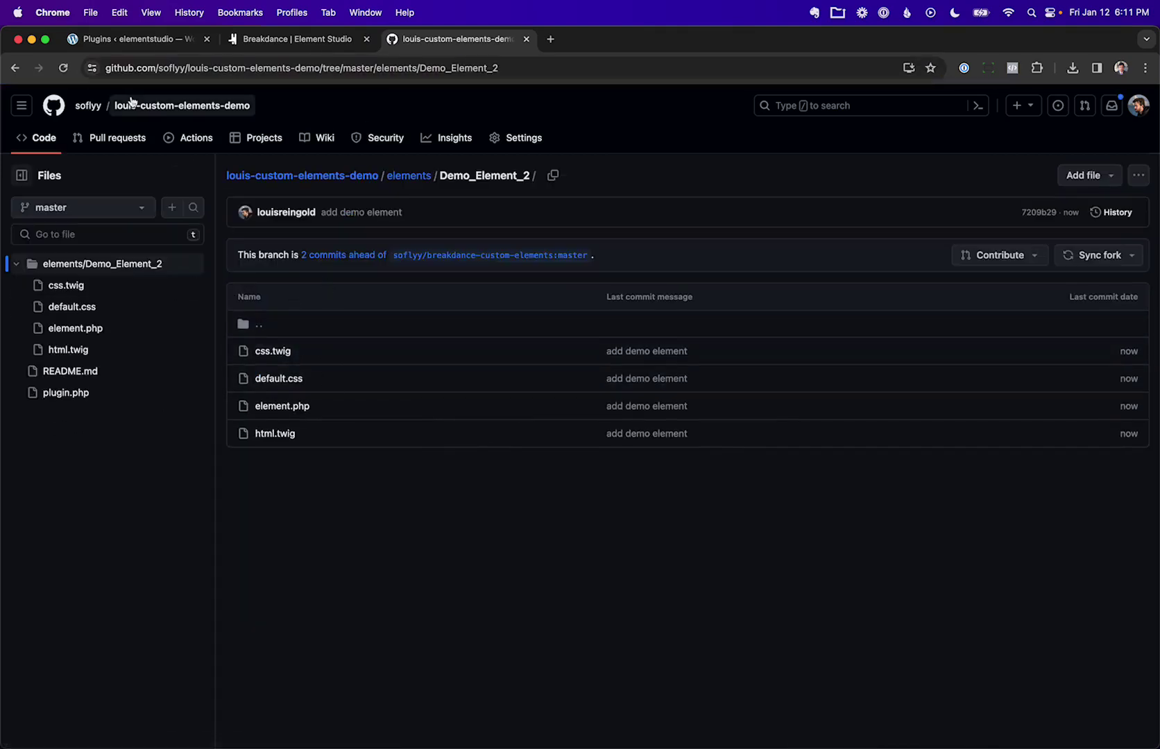
click(14, 68)
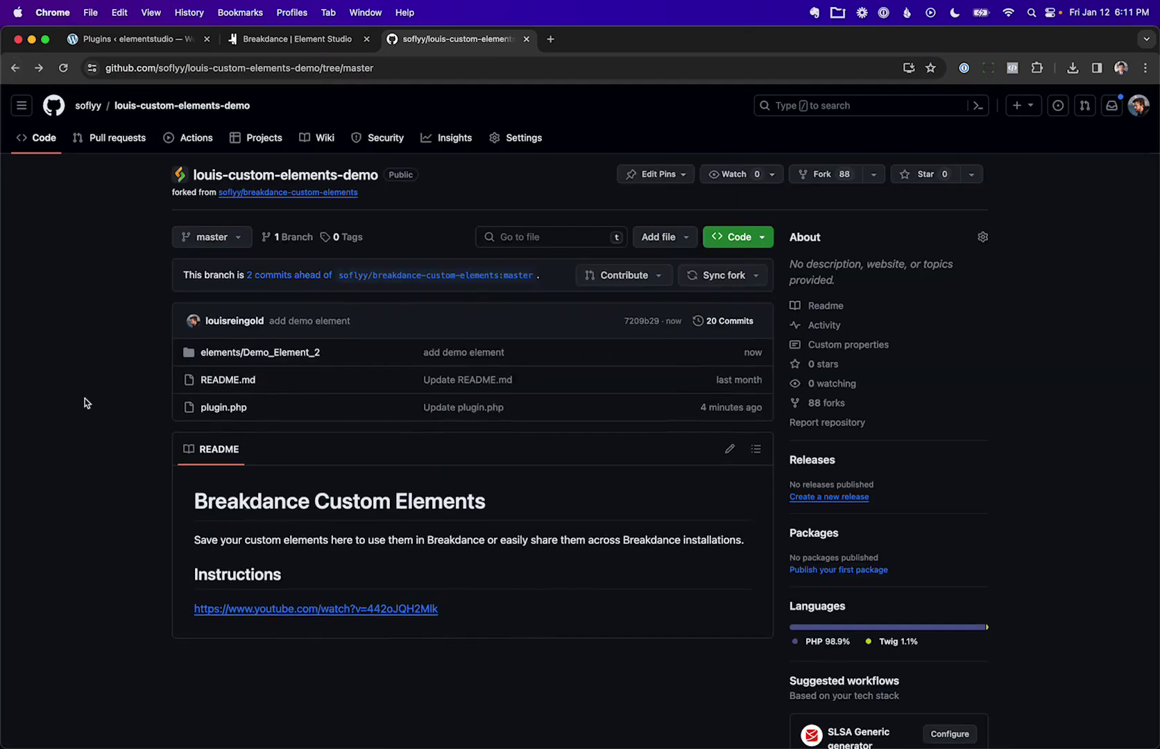
click(763, 238)
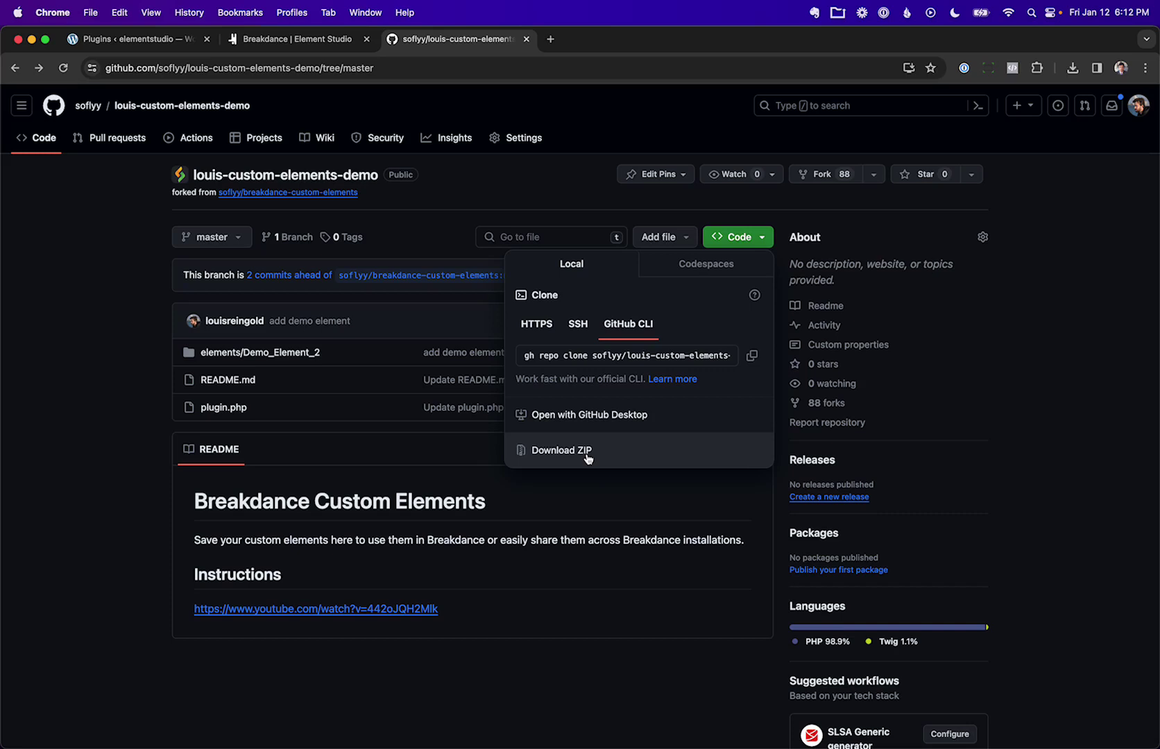
click(579, 521)
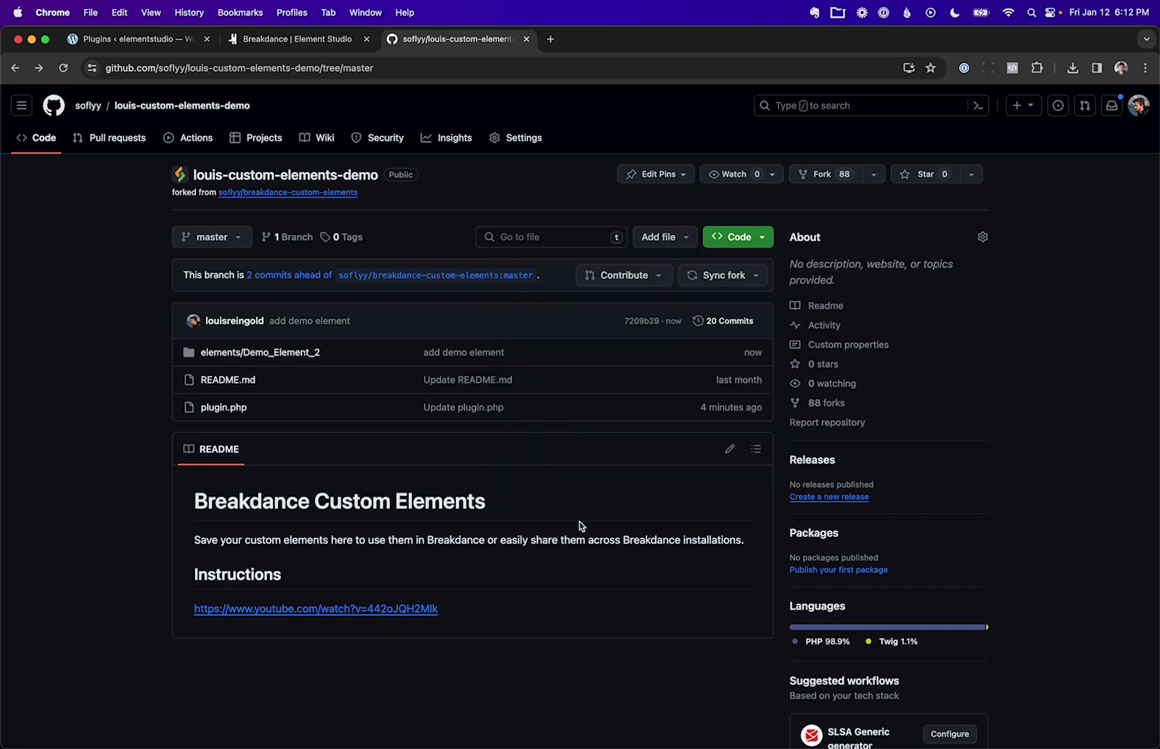